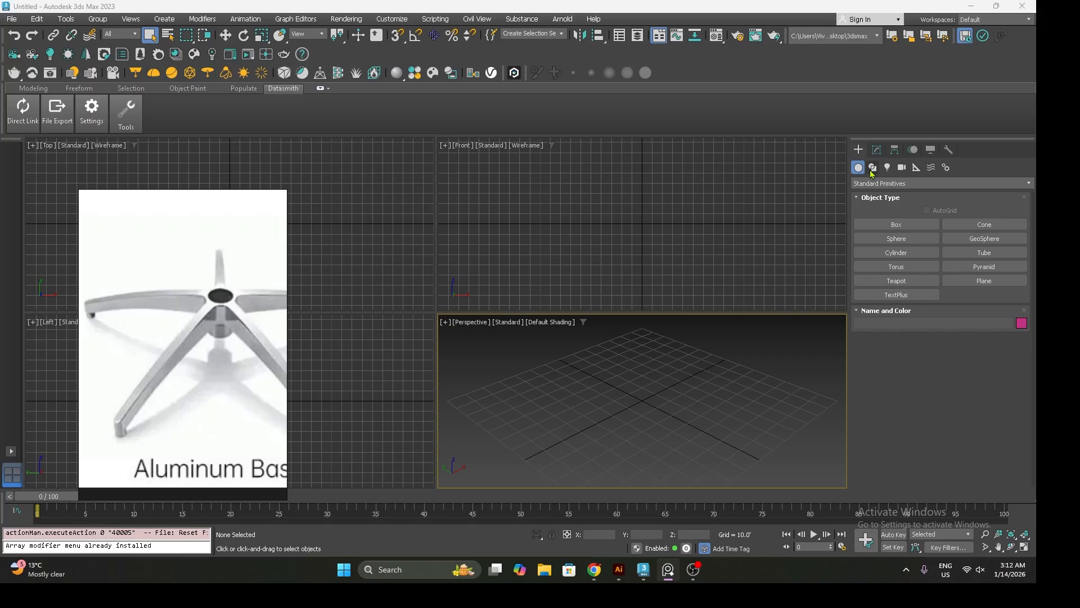
# Create a long thin box in the Top view, about 4.5' long, 84.5' wide and 8' high
pyautogui.click(866, 225)
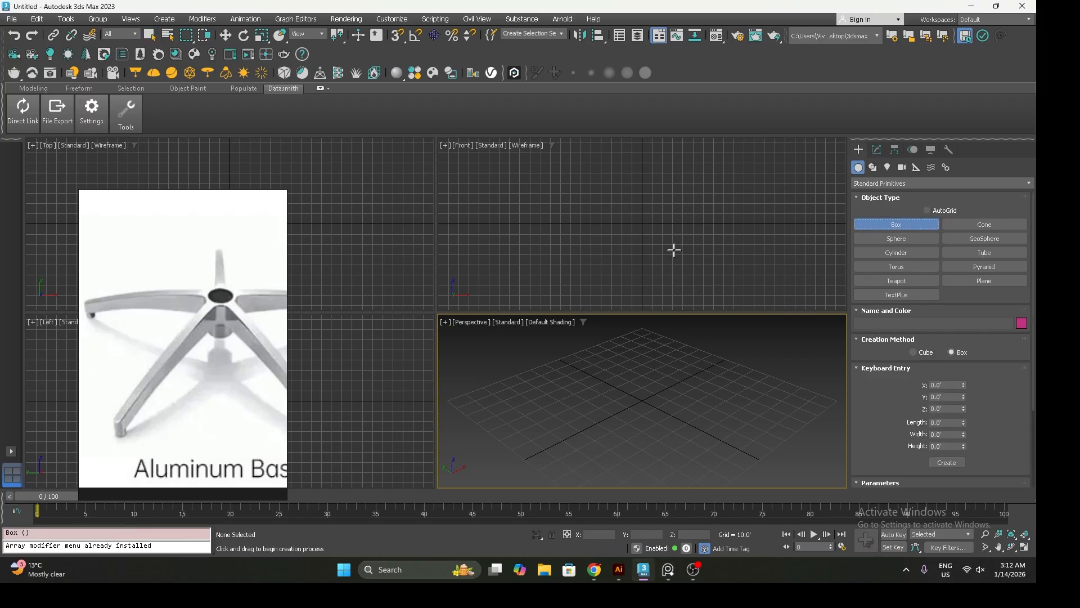
pyautogui.click(555, 233)
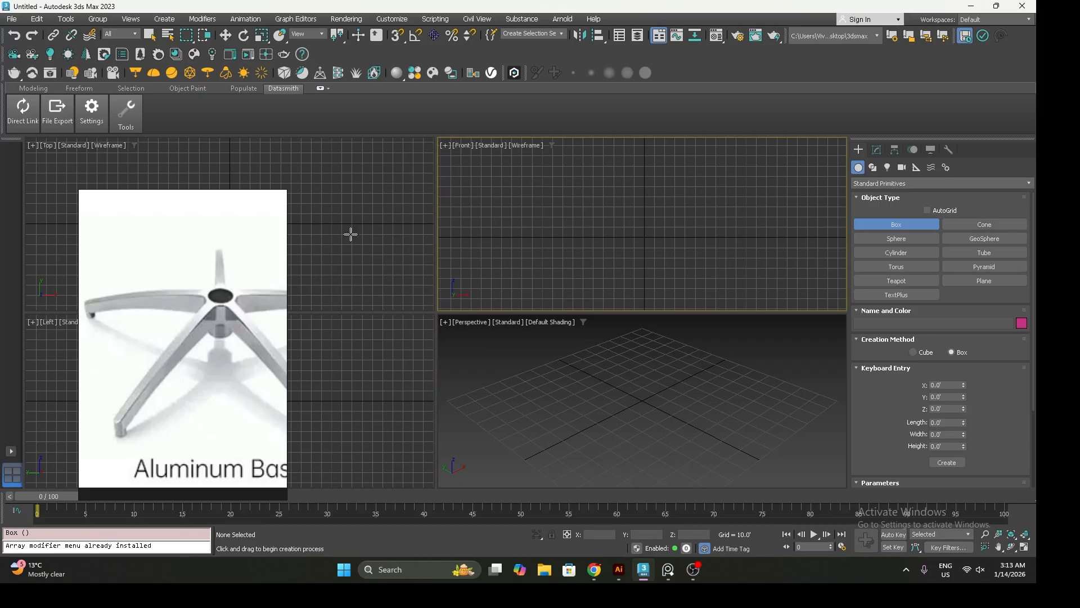
pyautogui.click(584, 339)
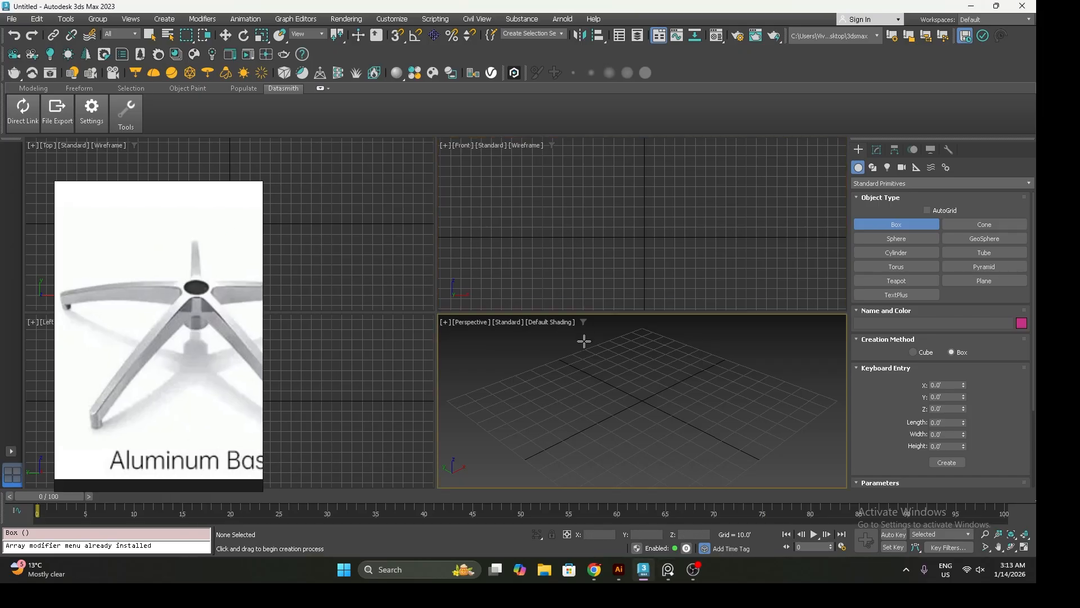
pyautogui.hotkey('alt', 'w')
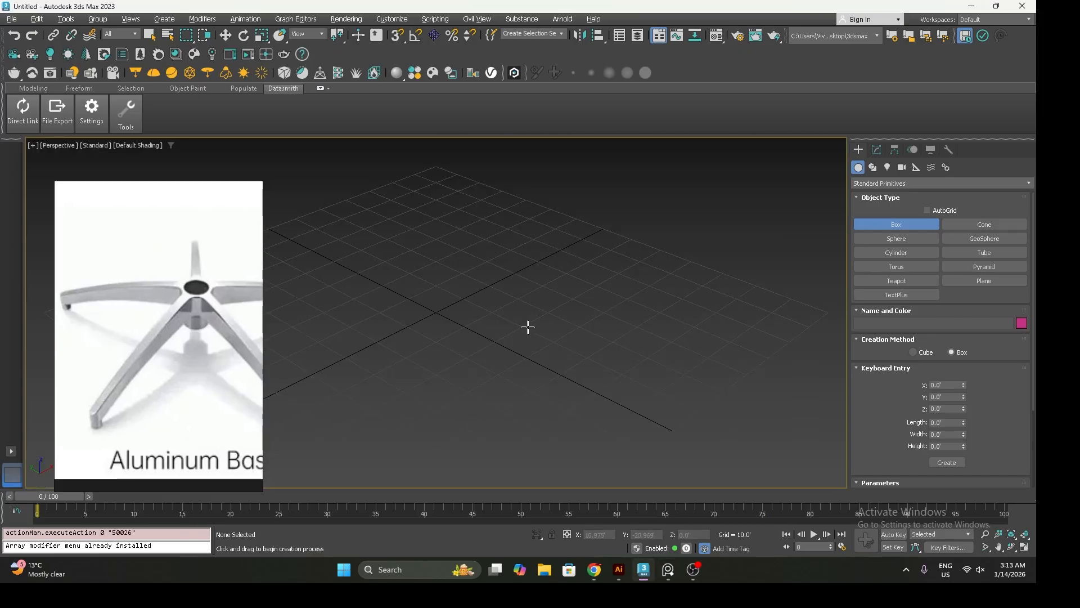
pyautogui.press('t')
pyautogui.moveTo(456, 294); pyautogui.dragTo(370, 283, button='middle')
pyautogui.scroll(2, 340, 287)
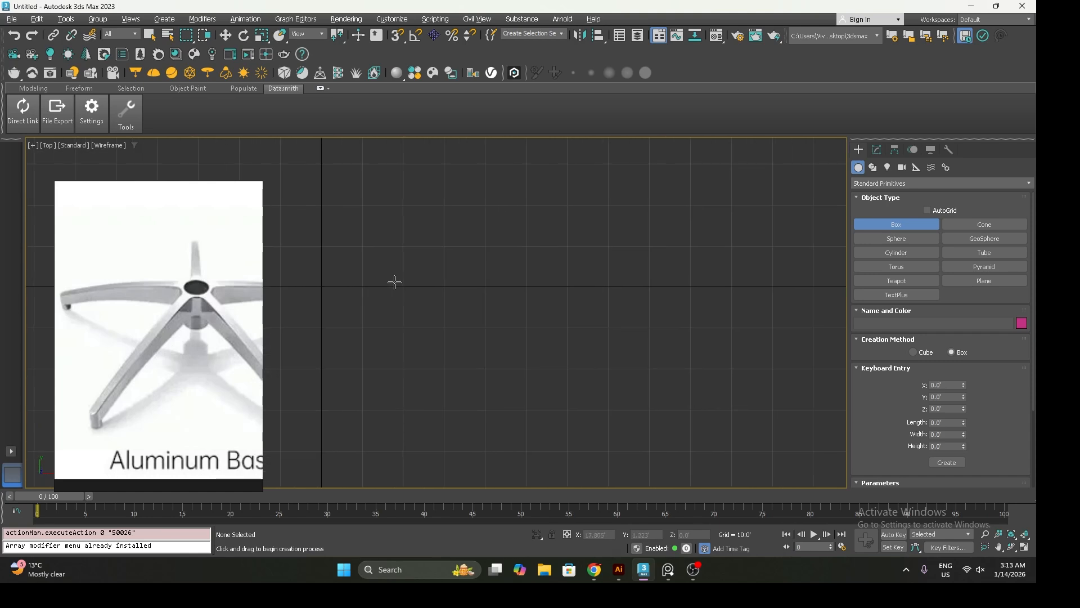
pyautogui.moveTo(381, 275); pyautogui.dragTo(729, 295)
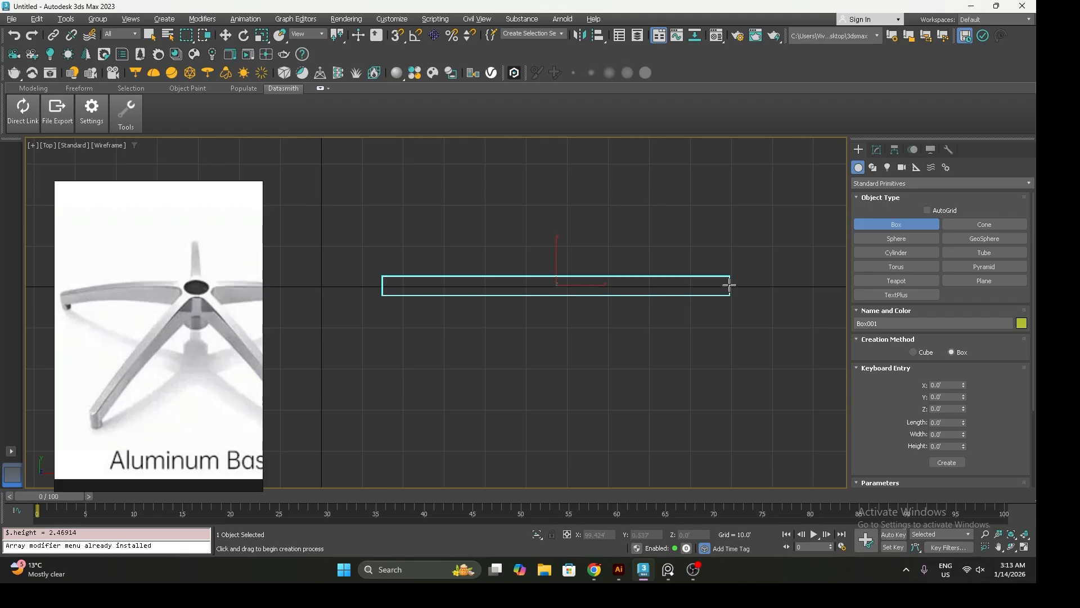
pyautogui.press('f')
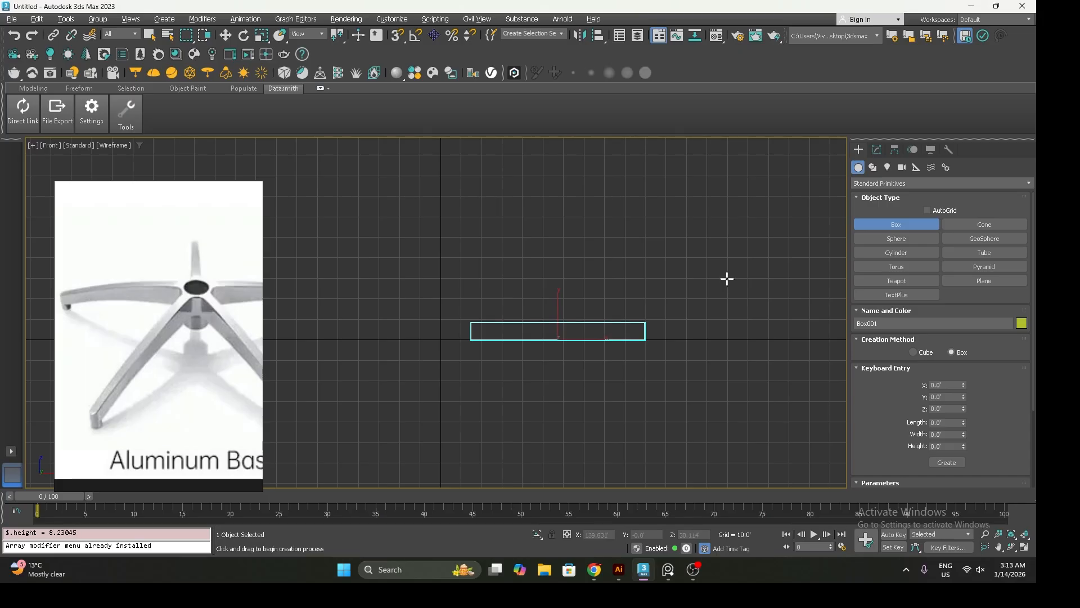
pyautogui.click(562, 311)
# Show the box in perspective with edged faces and set its width segments to 14
pyautogui.press('p')
pyautogui.moveTo(562, 312); pyautogui.dragTo(518, 345, button='middle')
pyautogui.press('F4')
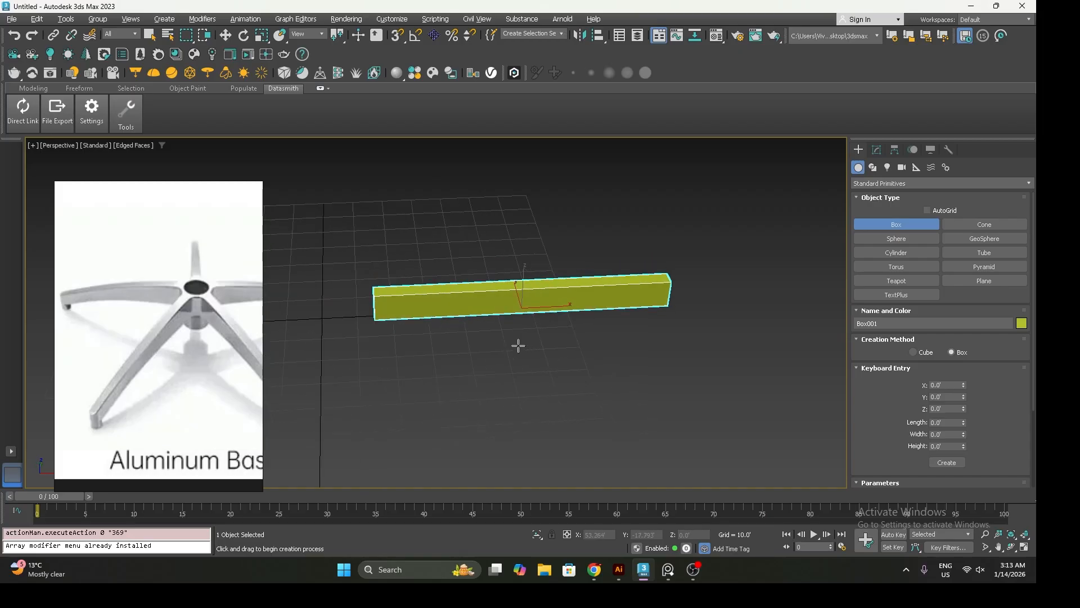
pyautogui.click(876, 150)
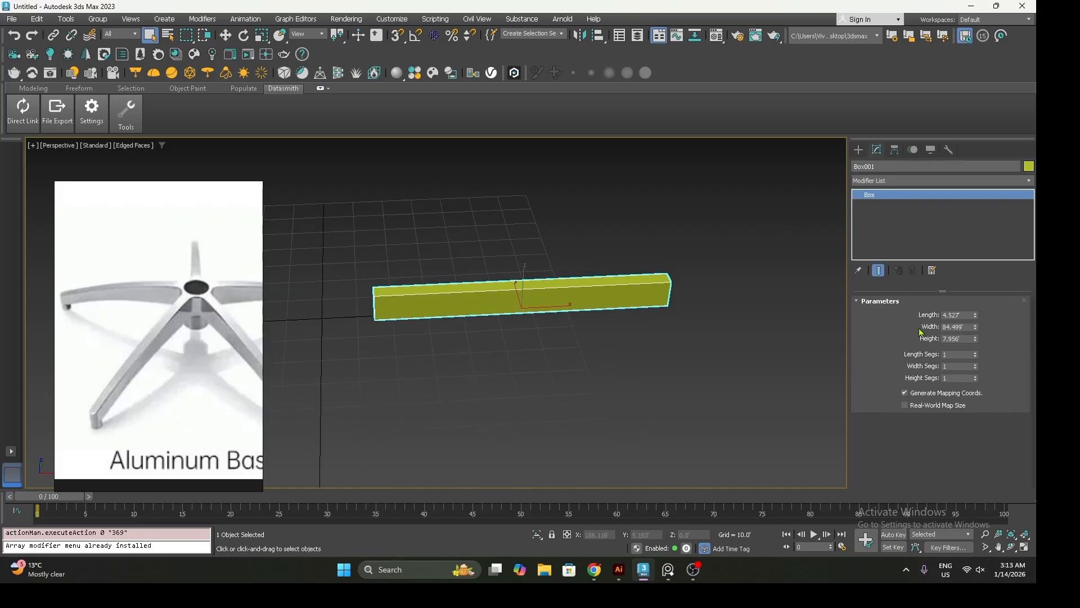
pyautogui.moveTo(976, 354)
pyautogui.mouseDown()
pyautogui.moveTo(975, 366)
pyautogui.moveTo(975, 355)
pyautogui.mouseUp()
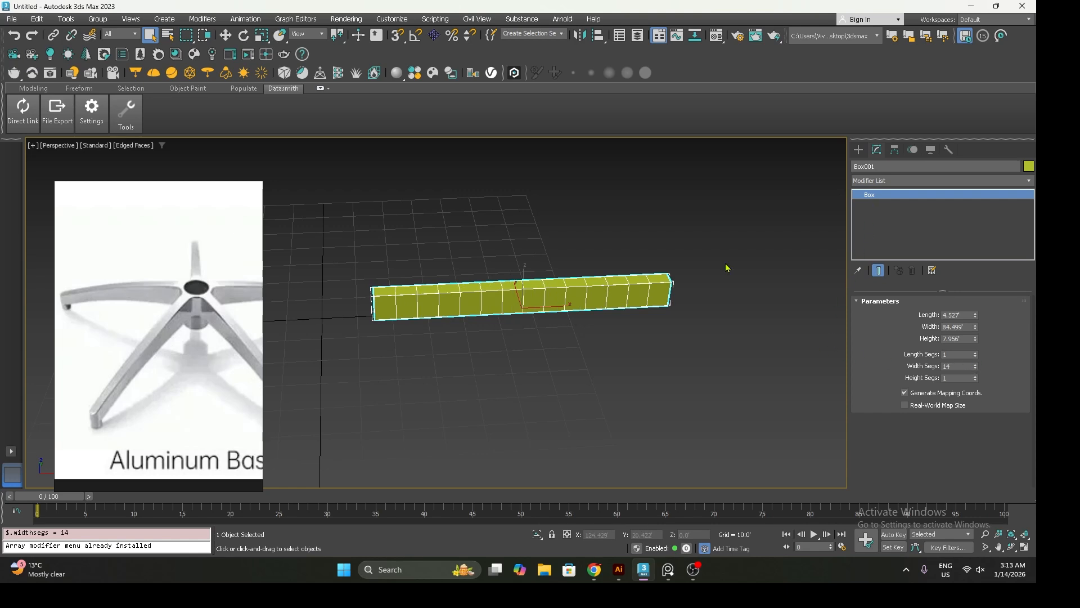
# Apply an FFD 2x2x2 modifier to the box and activate its control points in the Front view
pyautogui.press('f')
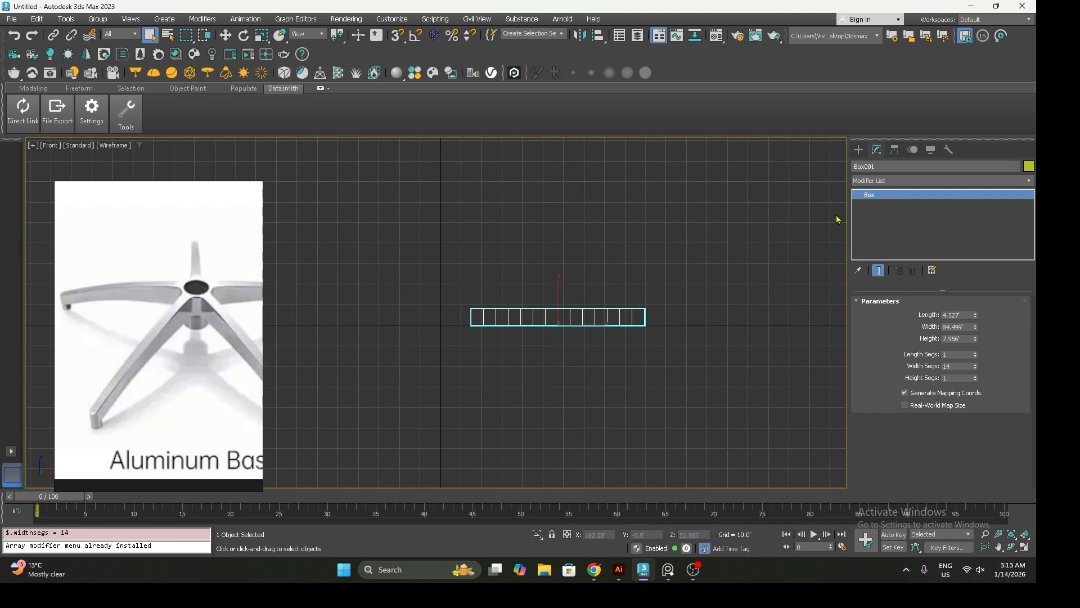
pyautogui.click(867, 181)
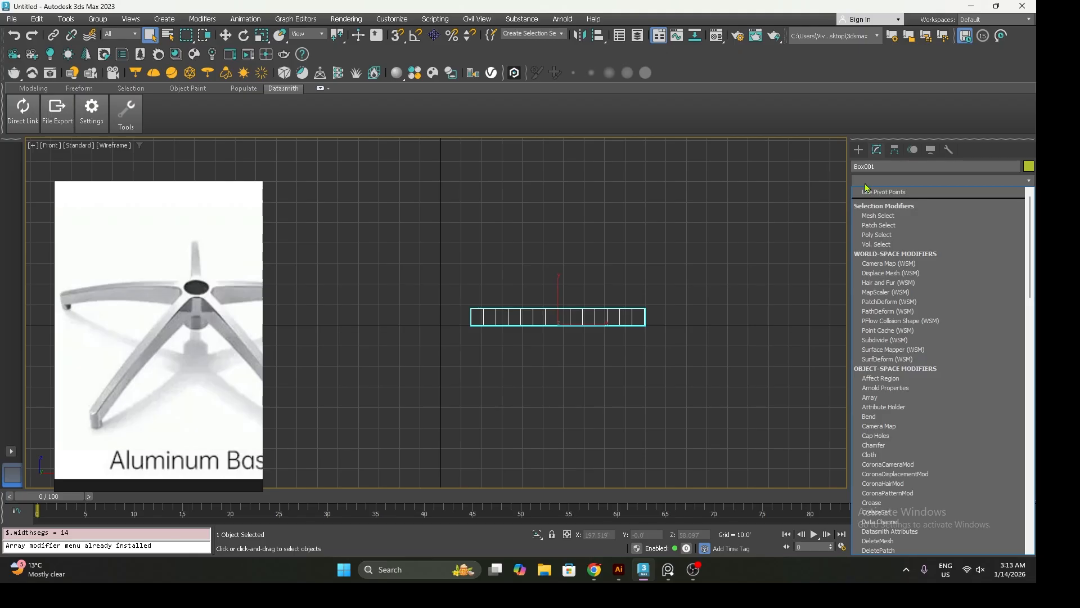
pyautogui.press('f')
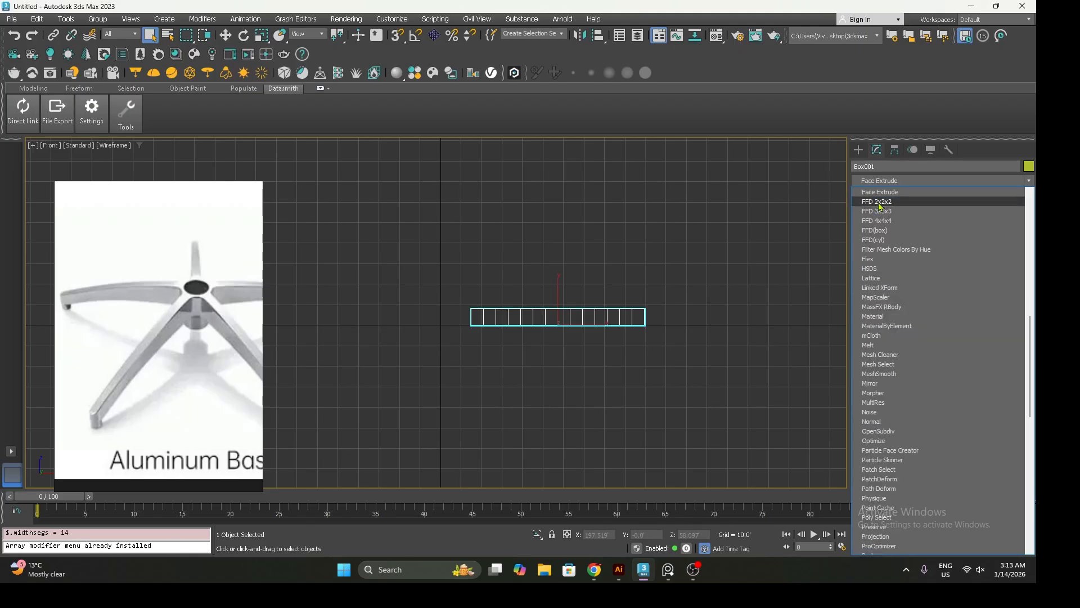
pyautogui.click(881, 203)
pyautogui.click(869, 195)
pyautogui.click(900, 204)
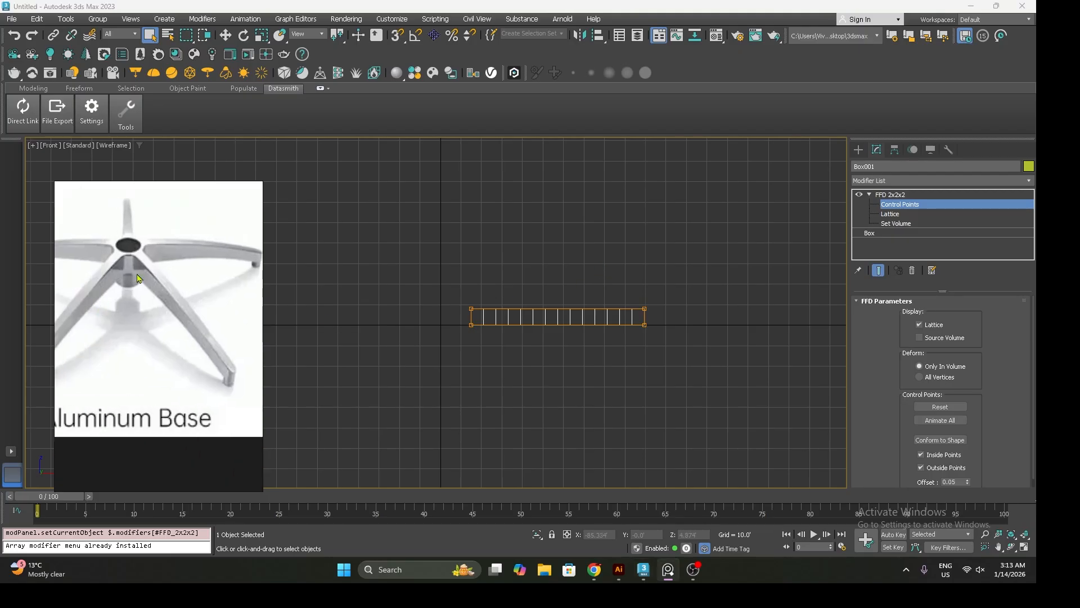
# Taper the box by scaling its far-end control points vertically to 55%, and lower them about 1.6'
pyautogui.click(647, 308)
pyautogui.press('r')
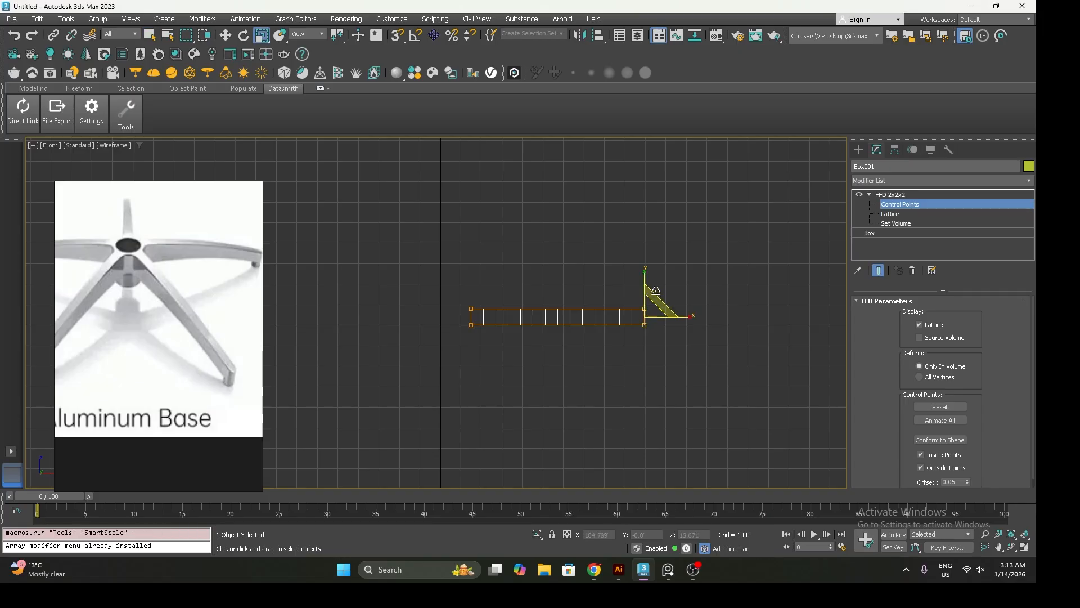
pyautogui.moveTo(649, 277); pyautogui.dragTo(652, 305)
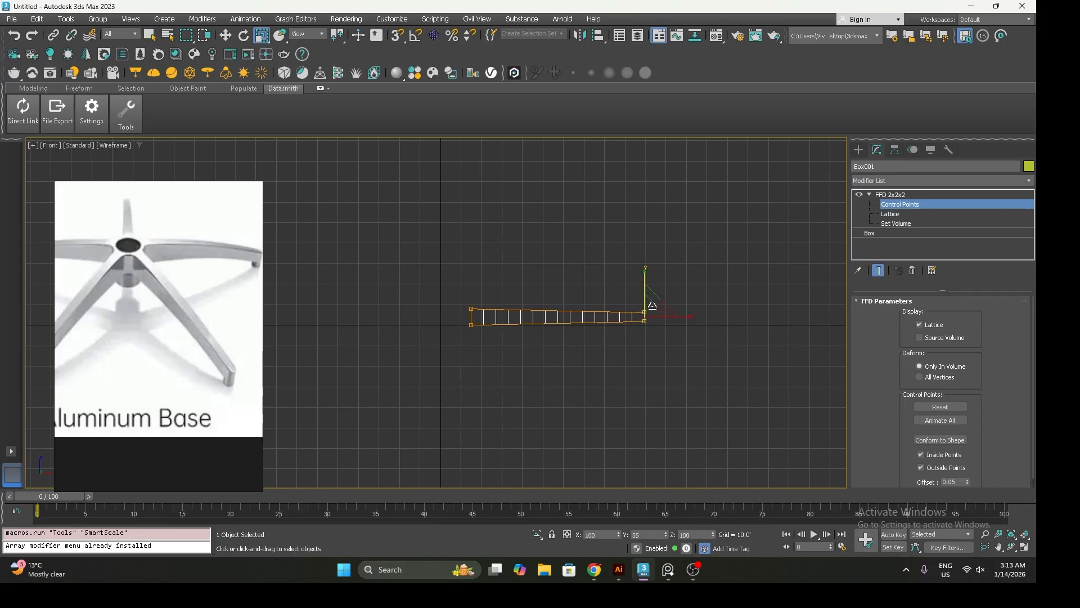
pyautogui.press('w')
pyautogui.scroll(8, 652, 304)
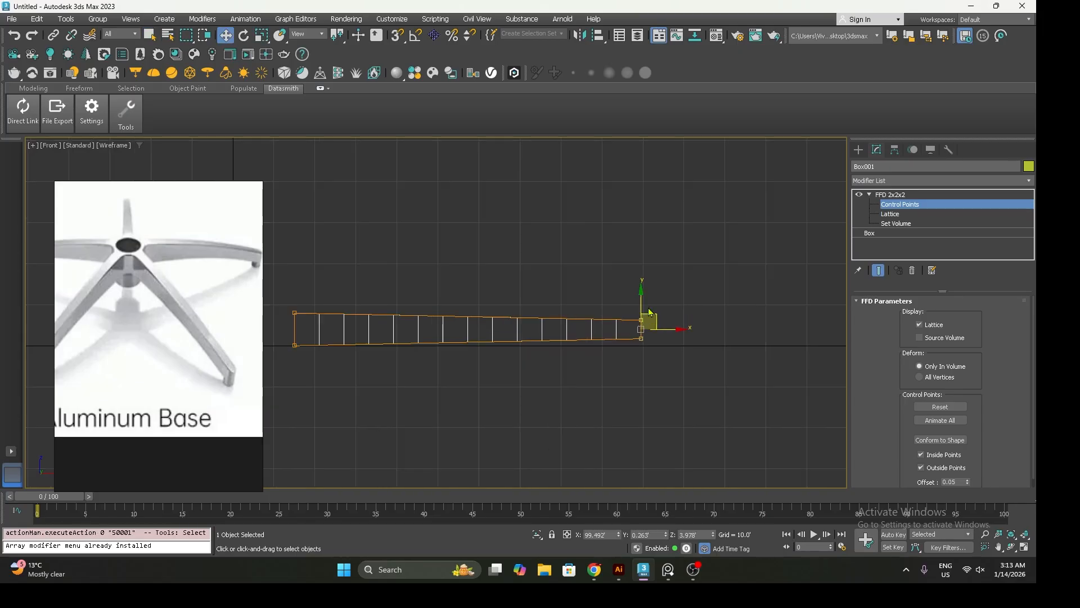
pyautogui.moveTo(705, 273); pyautogui.dragTo(759, 262, button='middle')
pyautogui.moveTo(767, 260); pyautogui.dragTo(766, 274)
# Convert the tapered box to an Editable Poly
pyautogui.scroll(-4, 621, 302)
pyautogui.press('p')
pyautogui.rightClick(567, 304)
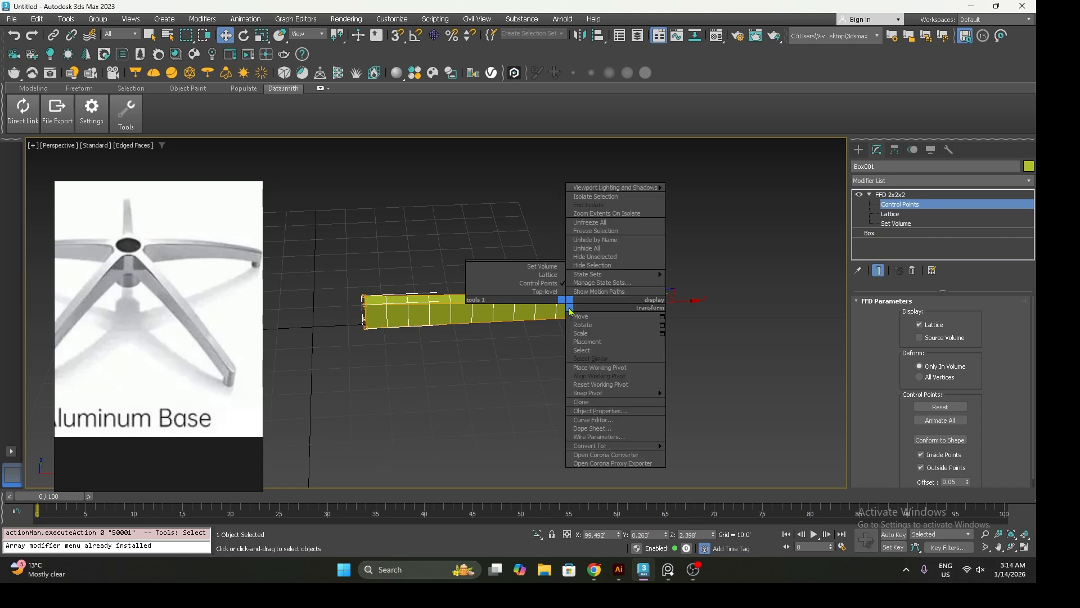
pyautogui.moveTo(614, 445)
pyautogui.click(702, 454)
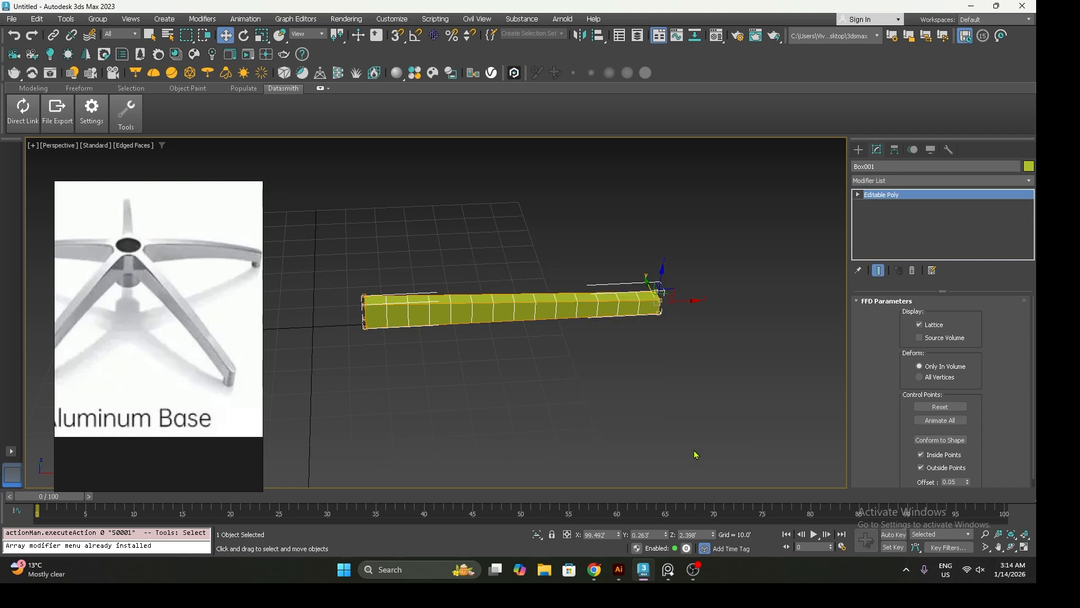
# Add a Bend modifier to the tapered box with an angle of 12.5 and X as the bend axis
pyautogui.click(895, 181)
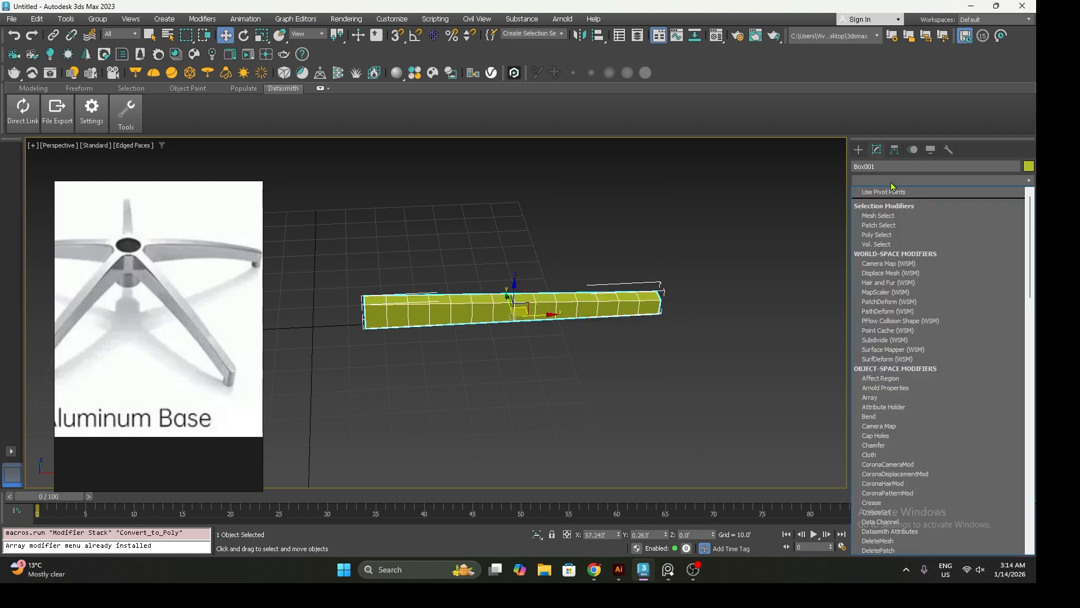
pyautogui.write('b')
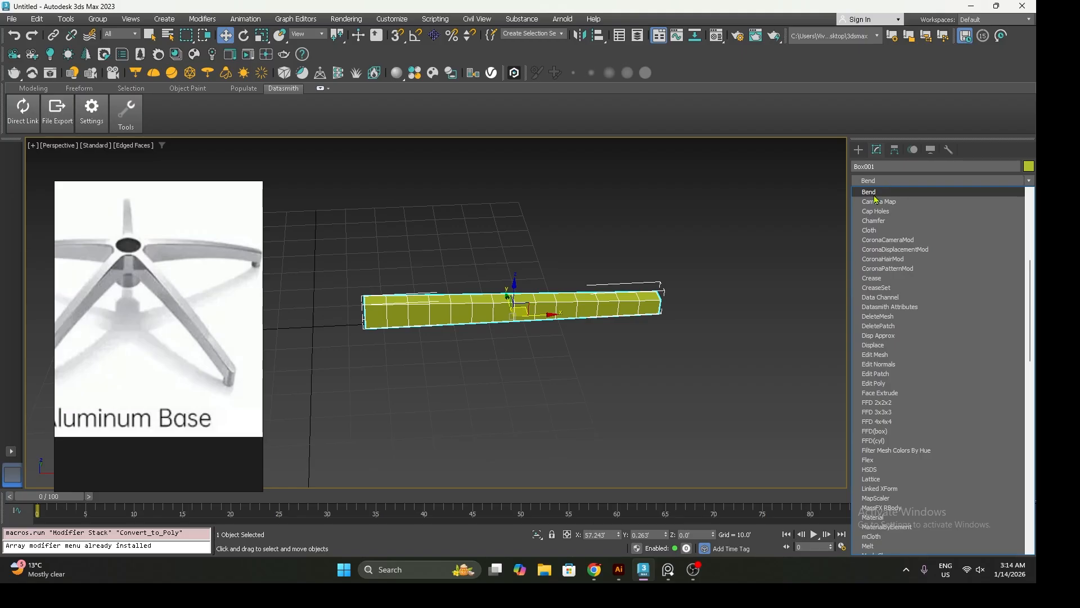
pyautogui.click(873, 194)
pyautogui.moveTo(744, 271); pyautogui.dragTo(724, 277, button='middle')
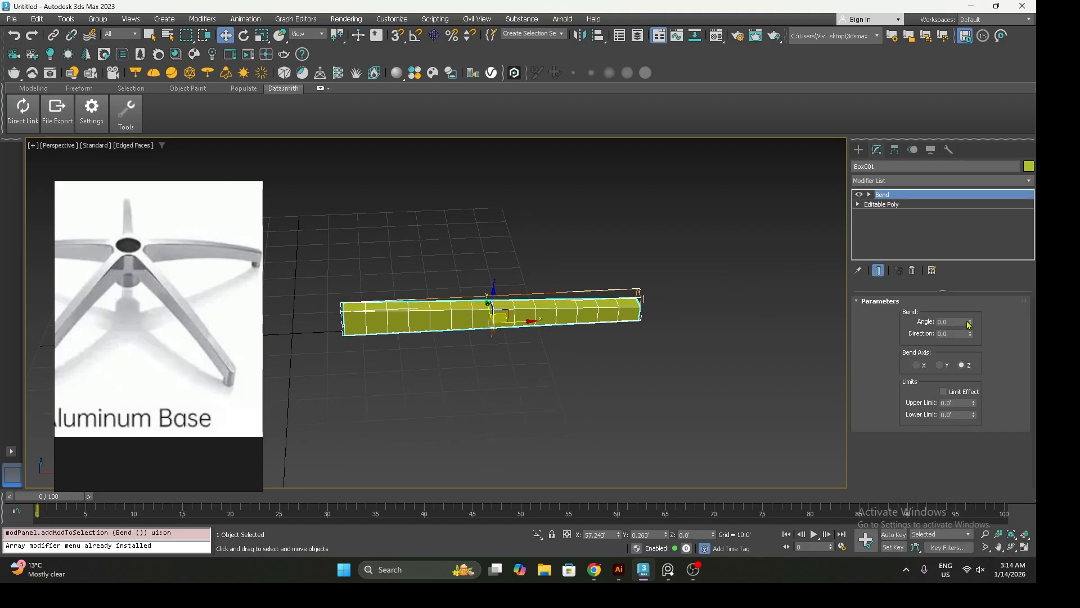
pyautogui.click(970, 303)
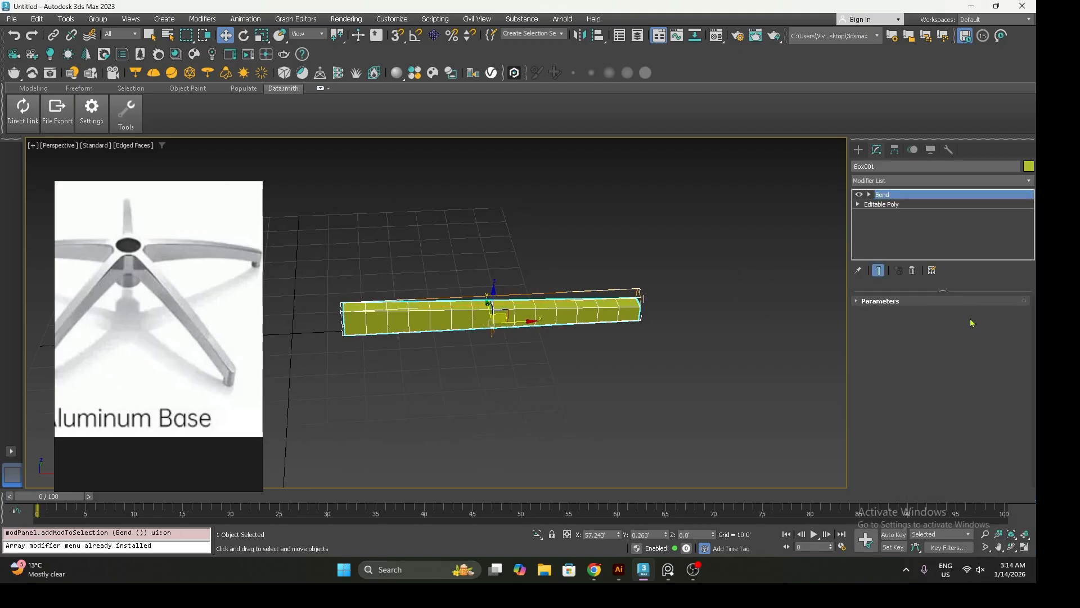
pyautogui.click(916, 300)
pyautogui.moveTo(970, 321); pyautogui.dragTo(968, 307)
pyautogui.click(942, 366)
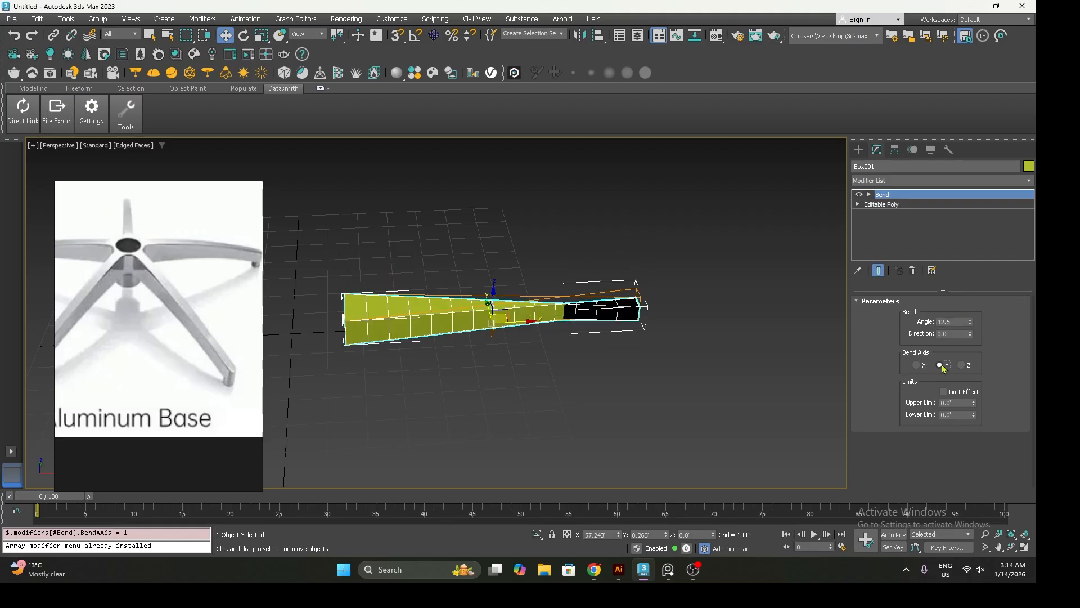
pyautogui.click(918, 365)
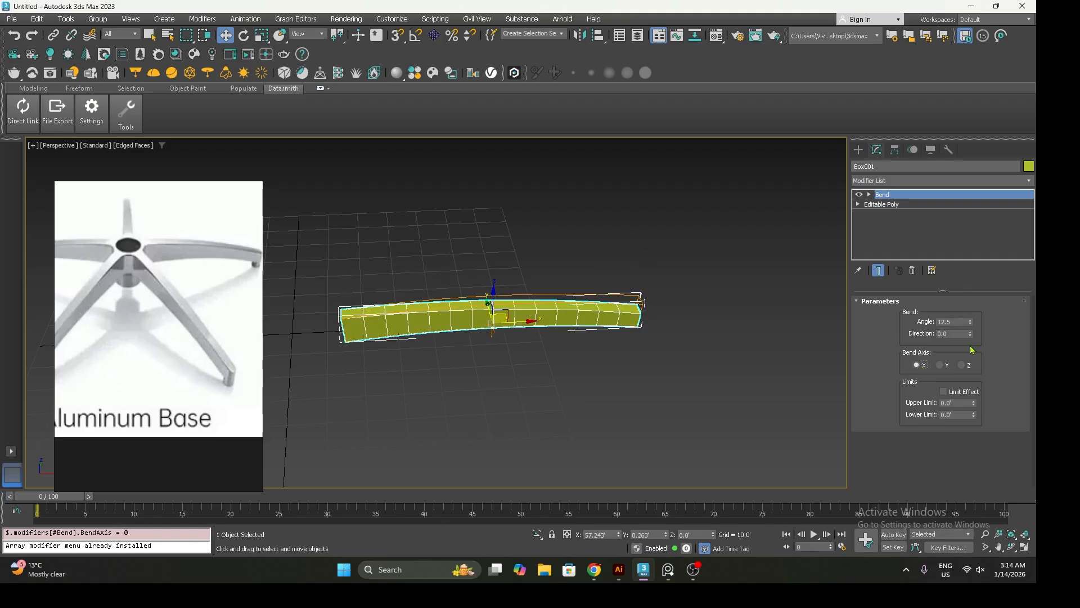
# Set the bend angle to 37.5, checking the curve in the Front view
pyautogui.moveTo(972, 326); pyautogui.dragTo(972, 288)
pyautogui.press('f')
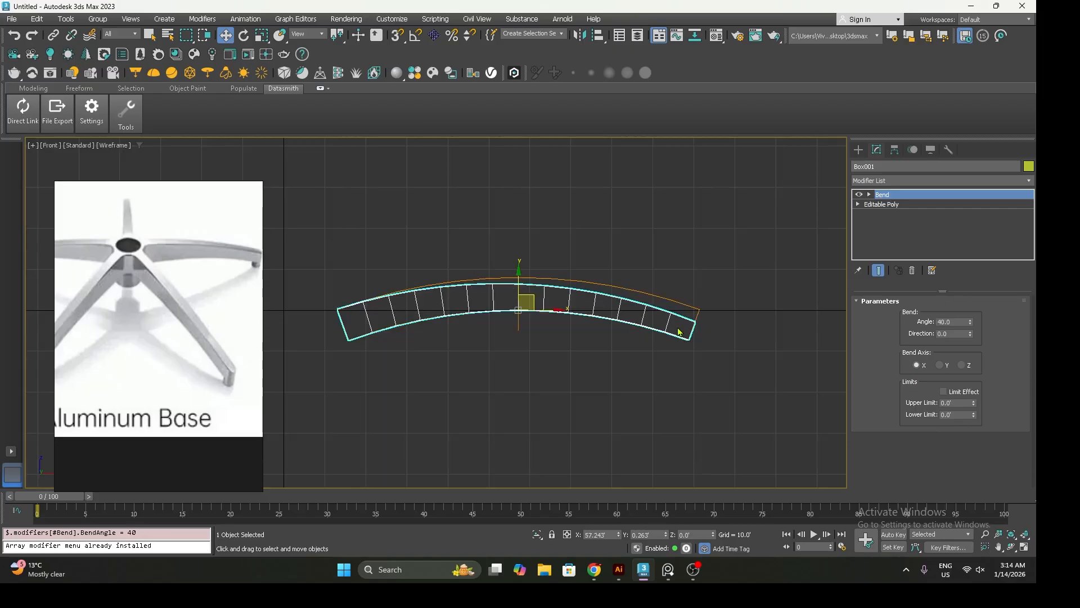
pyautogui.moveTo(970, 325)
pyautogui.mouseDown()
pyautogui.moveTo(969, 360)
pyautogui.moveTo(966, 323)
pyautogui.mouseUp()
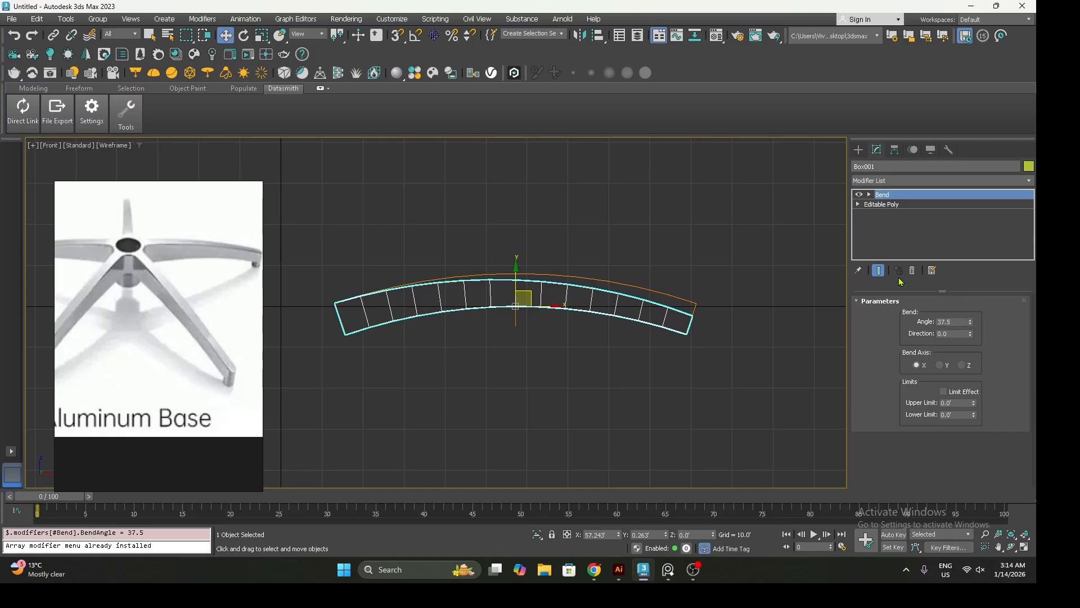
# Move the Bend gizmo about 42' along X to the thick end and set the bend angle to 14
pyautogui.click(869, 195)
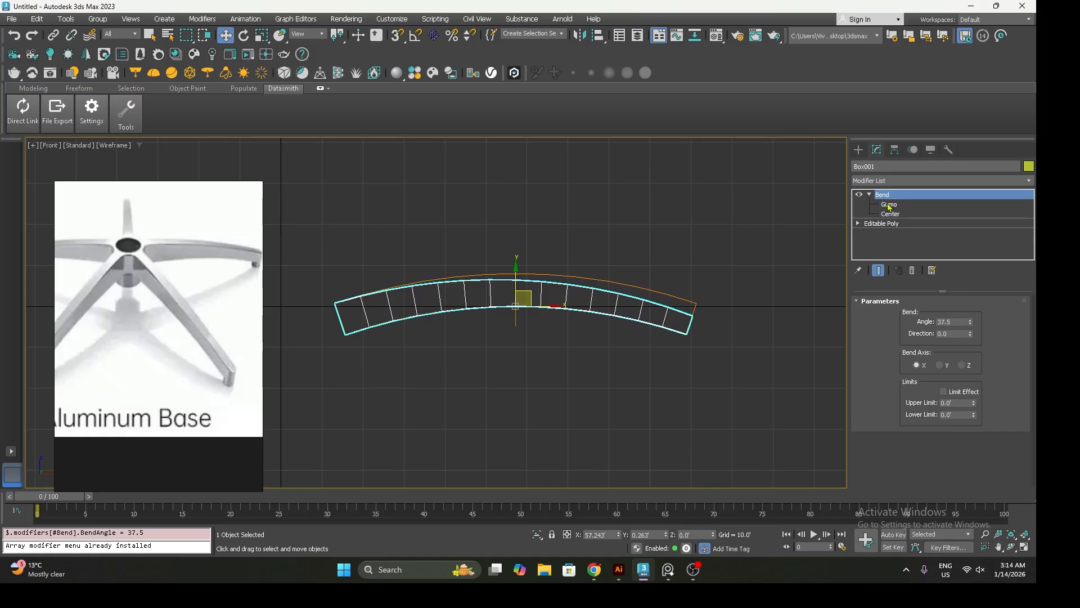
pyautogui.click(889, 206)
pyautogui.moveTo(561, 310); pyautogui.dragTo(367, 306)
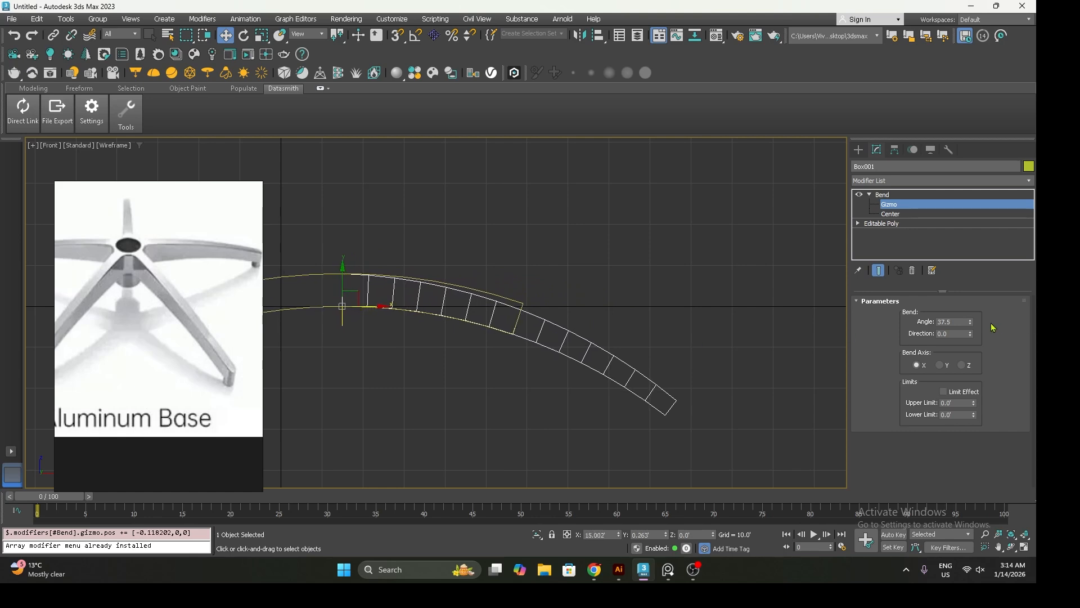
pyautogui.moveTo(973, 325); pyautogui.dragTo(973, 351)
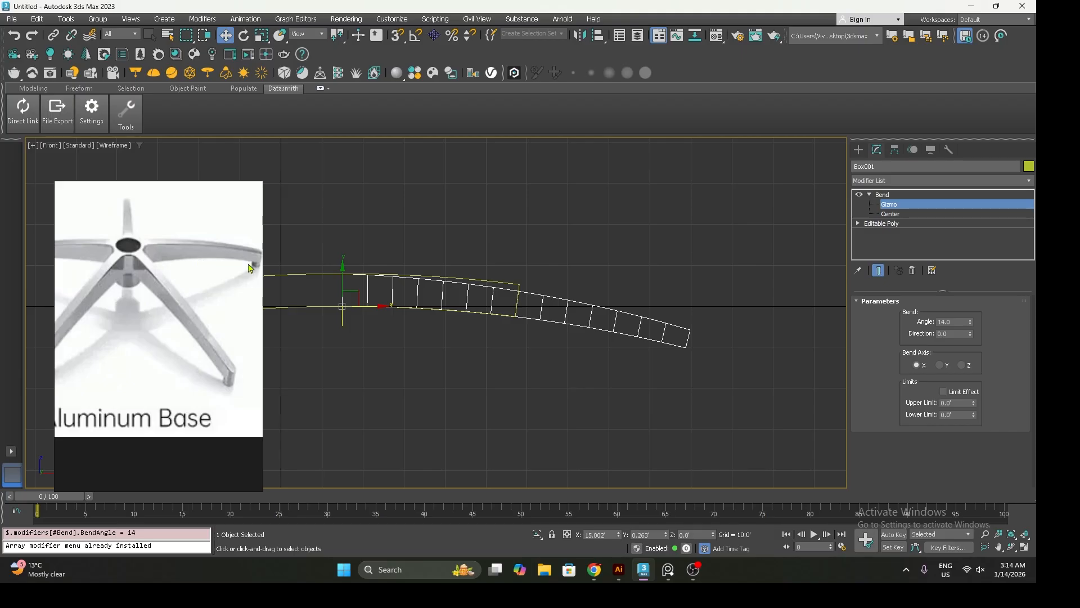
# Collapse the bent arm into an Editable Poly
pyautogui.rightClick(538, 310)
pyautogui.moveTo(613, 448)
pyautogui.click(680, 457)
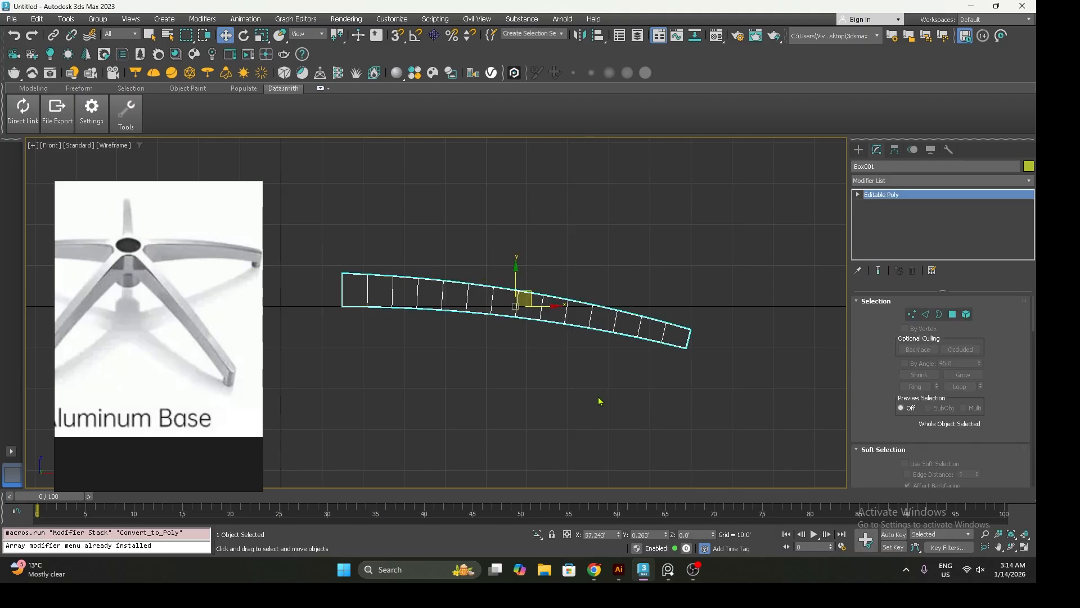
# Chamfer the two upright corner edges at the arm's thin end with amount 1.69', 1 segment and depth 0.26
pyautogui.press('p')
pyautogui.keyDown('alt'); pyautogui.moveTo(602, 397); pyautogui.dragTo(525, 386, button='middle'); pyautogui.keyUp('alt')
pyautogui.scroll(4, 540, 387)
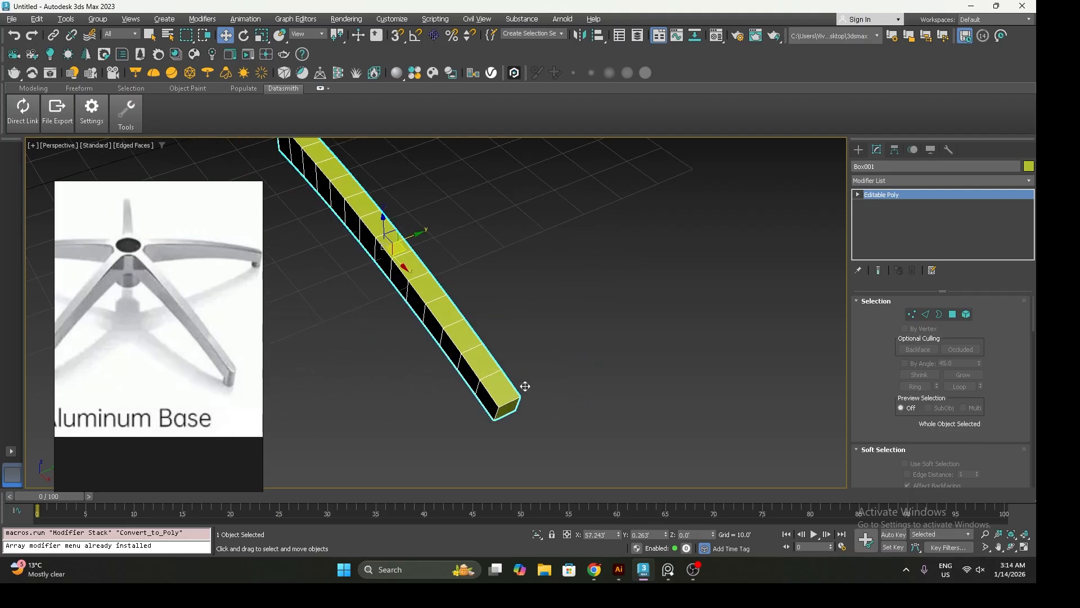
pyautogui.click(858, 195)
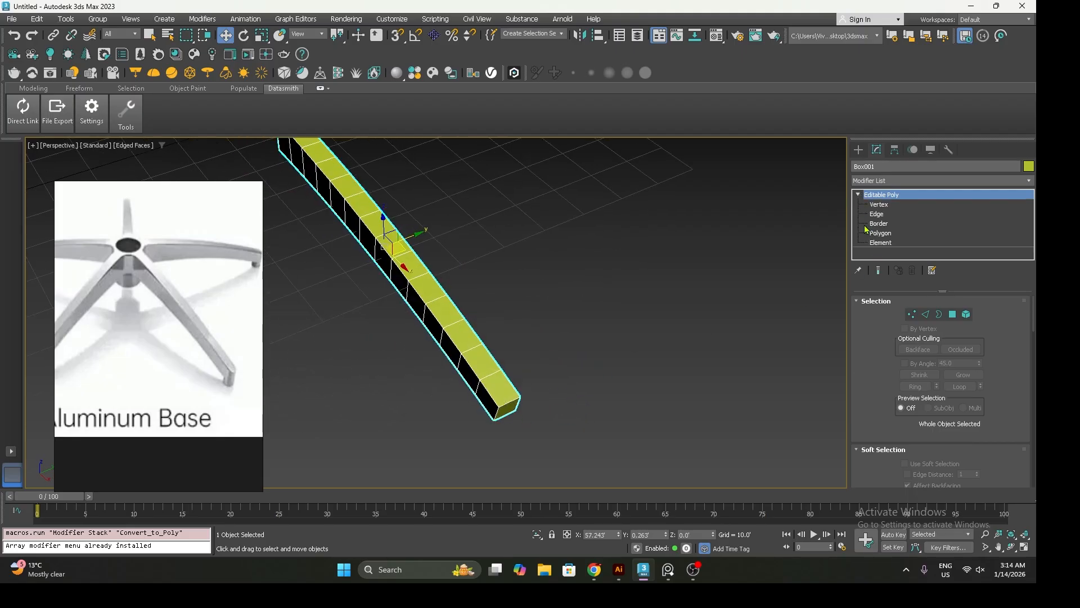
pyautogui.click(876, 214)
pyautogui.click(500, 414)
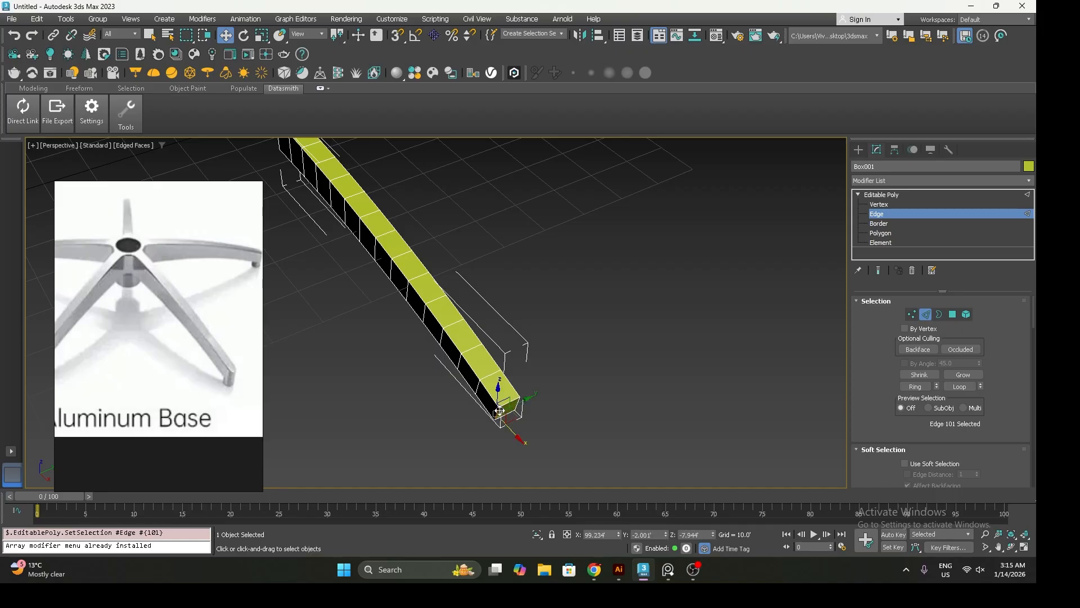
pyautogui.moveTo(500, 413)
pyautogui.keyDown('alt'); pyautogui.mouseDown(button='middle')
pyautogui.moveTo(484, 404)
pyautogui.moveTo(488, 386)
pyautogui.moveTo(511, 405)
pyautogui.moveTo(502, 402)
pyautogui.mouseUp(button='middle'); pyautogui.keyUp('alt')
pyautogui.rightClick(499, 393)
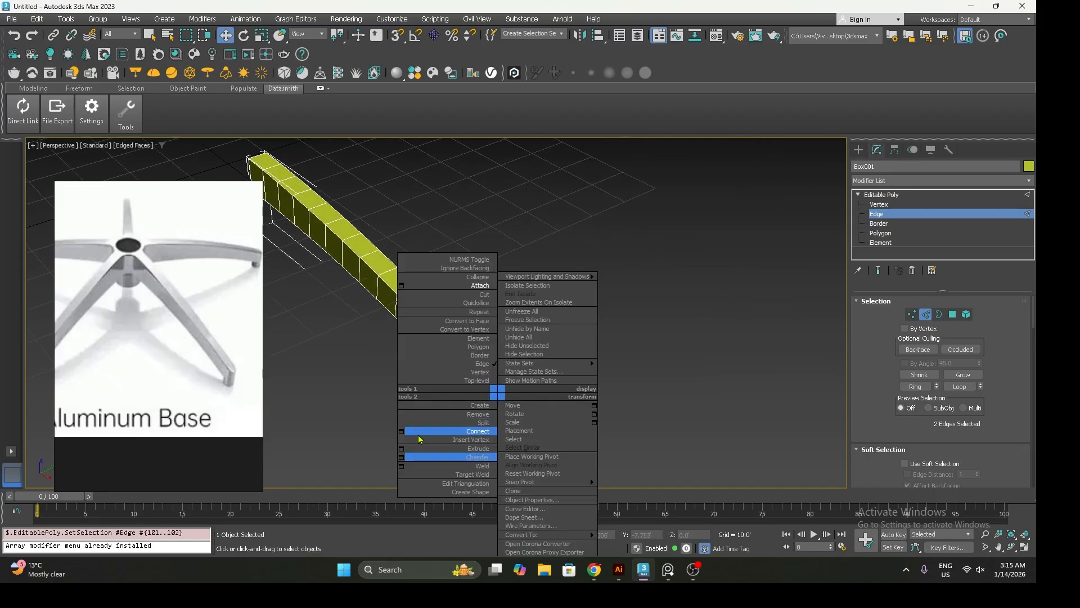
pyautogui.click(402, 456)
pyautogui.moveTo(657, 408); pyautogui.dragTo(660, 337)
pyautogui.moveTo(772, 406)
pyautogui.mouseDown()
pyautogui.moveTo(772, 391)
pyautogui.moveTo(768, 417)
pyautogui.mouseUp()
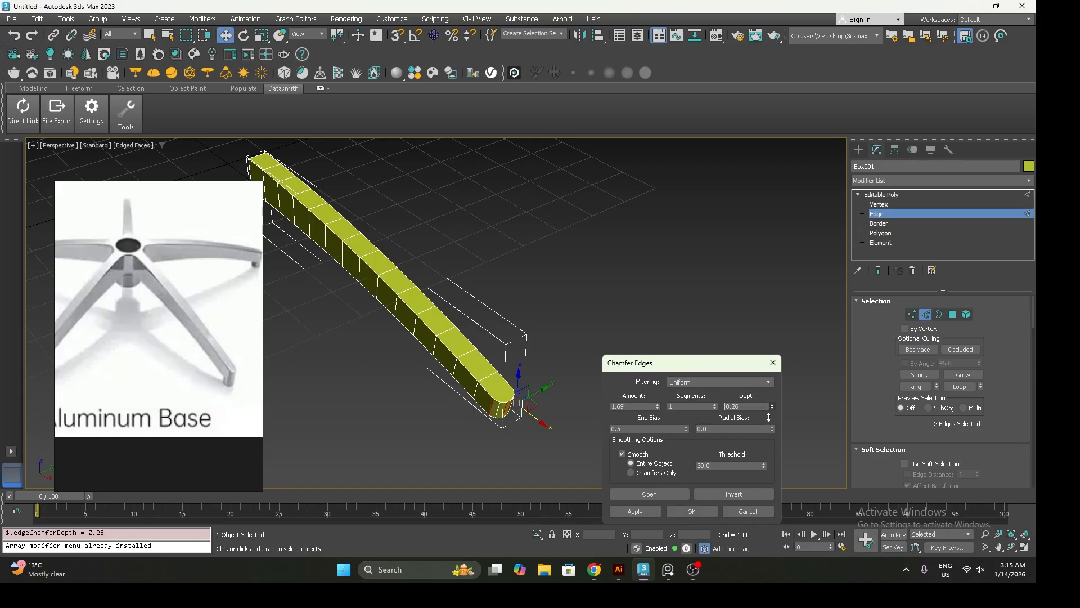
pyautogui.click(692, 511)
pyautogui.keyDown('alt'); pyautogui.moveTo(535, 429); pyautogui.dragTo(511, 332, button='middle'); pyautogui.keyUp('alt')
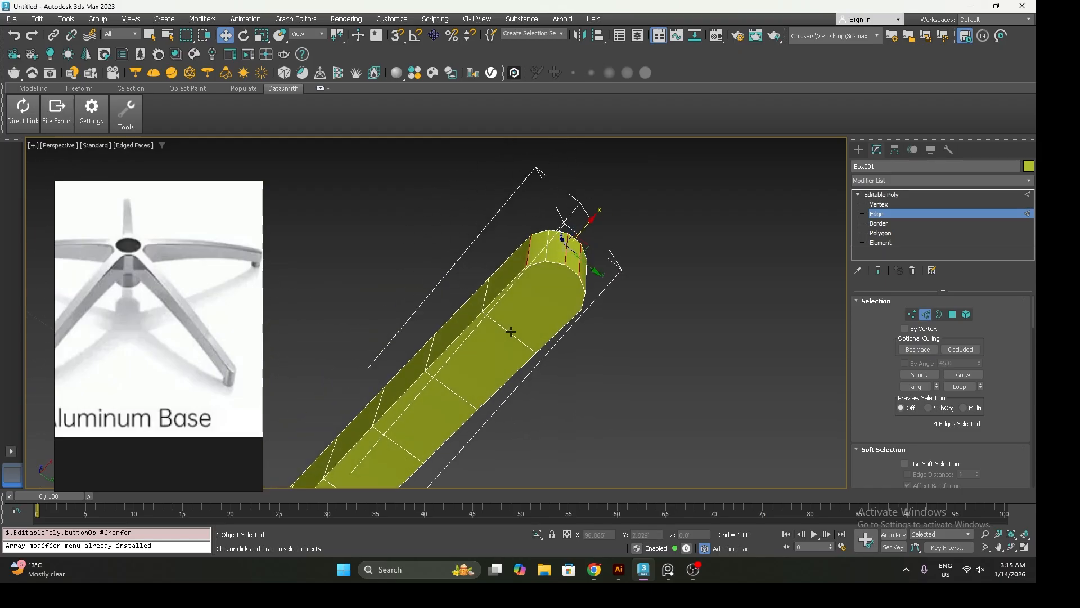
pyautogui.click(879, 233)
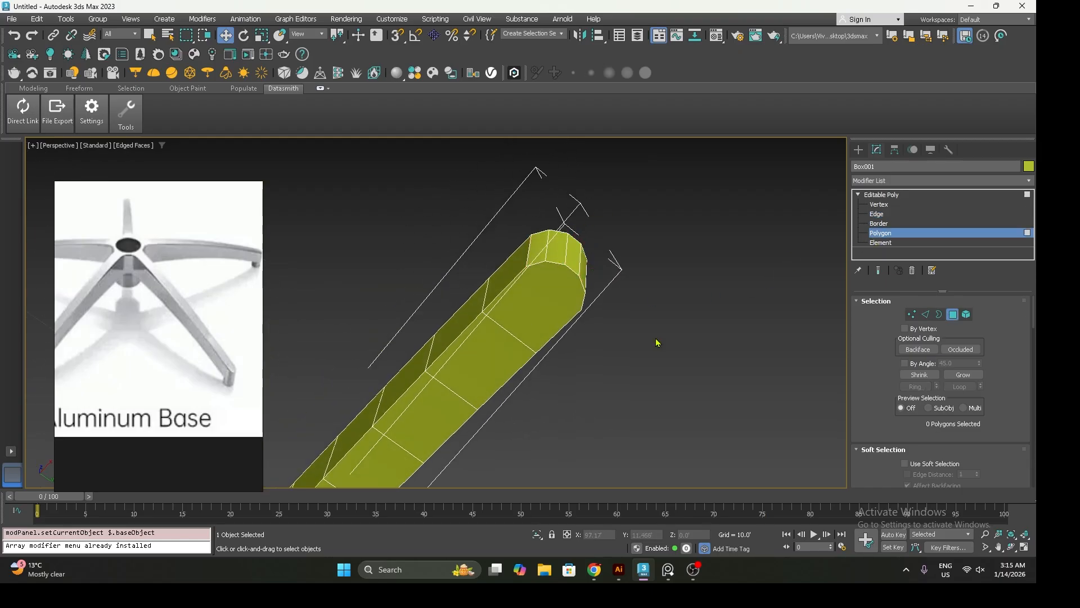
pyautogui.click(518, 306)
pyautogui.keyDown('alt'); pyautogui.moveTo(520, 336); pyautogui.dragTo(560, 359, button='middle'); pyautogui.keyUp('alt')
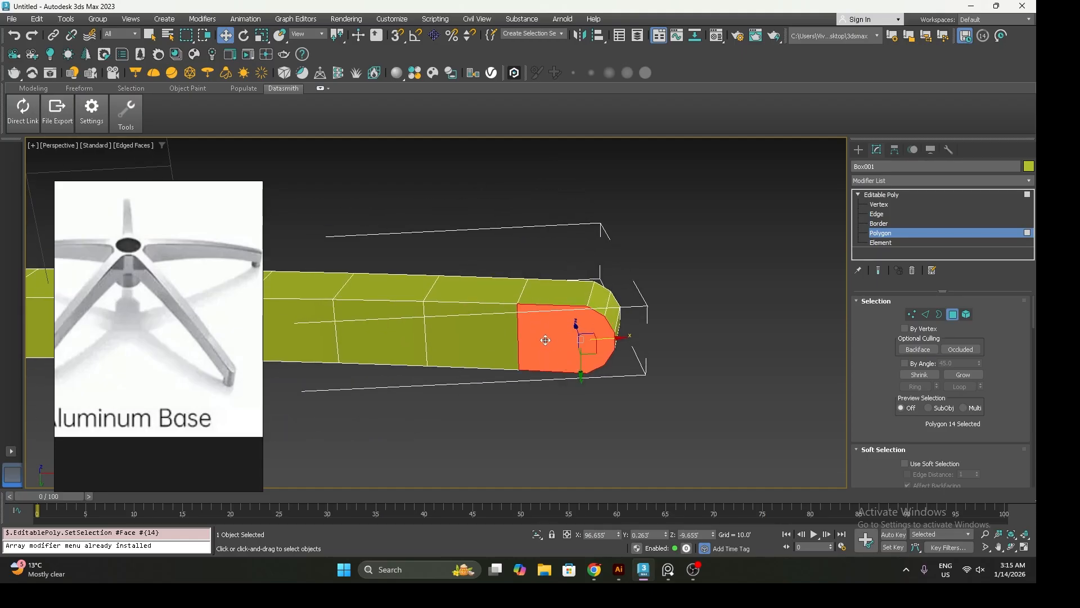
pyautogui.click(664, 383)
pyautogui.click(558, 347)
pyautogui.press('r')
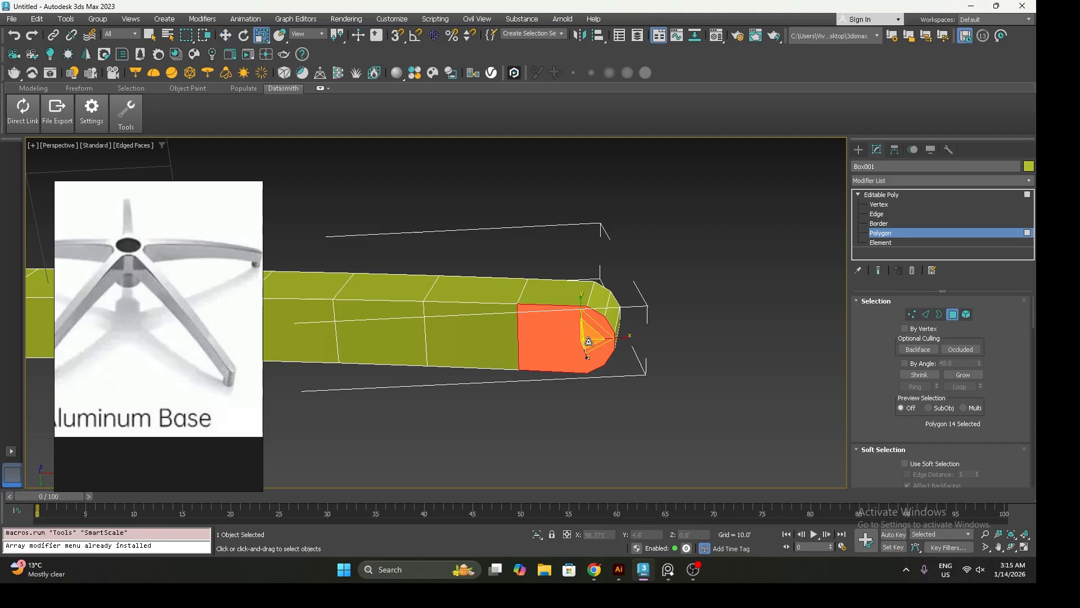
pyautogui.click(871, 209)
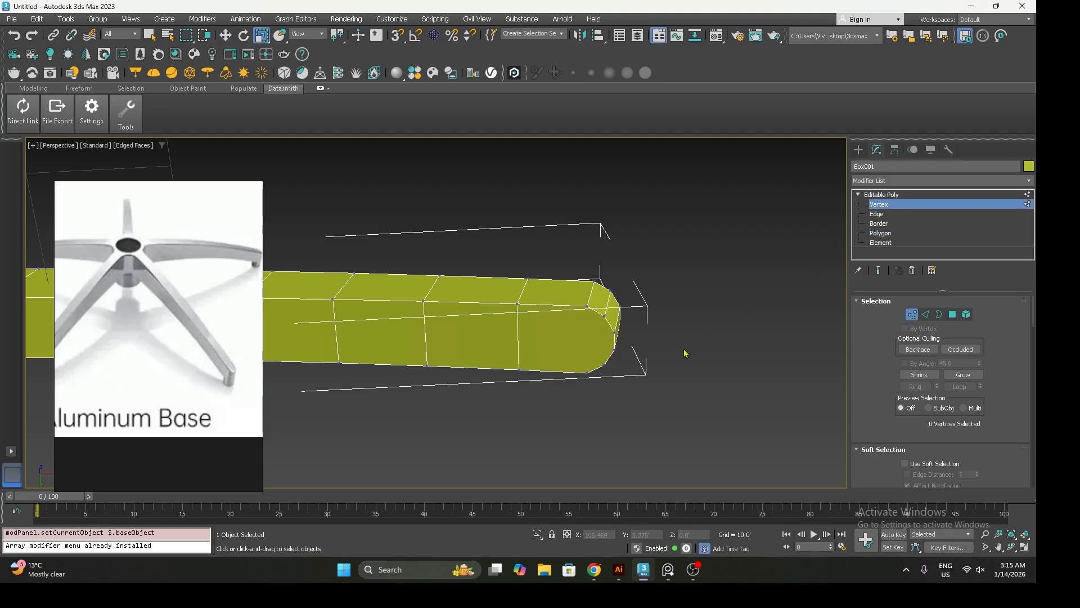
pyautogui.rightClick(556, 312)
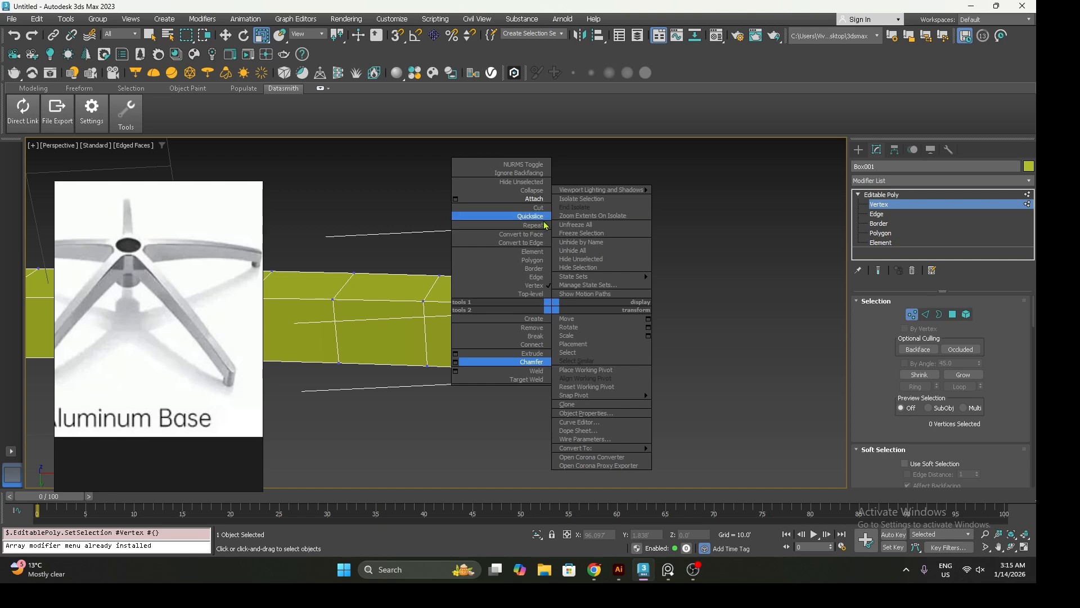
pyautogui.click(869, 214)
pyautogui.keyDown('alt'); pyautogui.moveTo(566, 304); pyautogui.dragTo(559, 271, button='middle'); pyautogui.keyUp('alt')
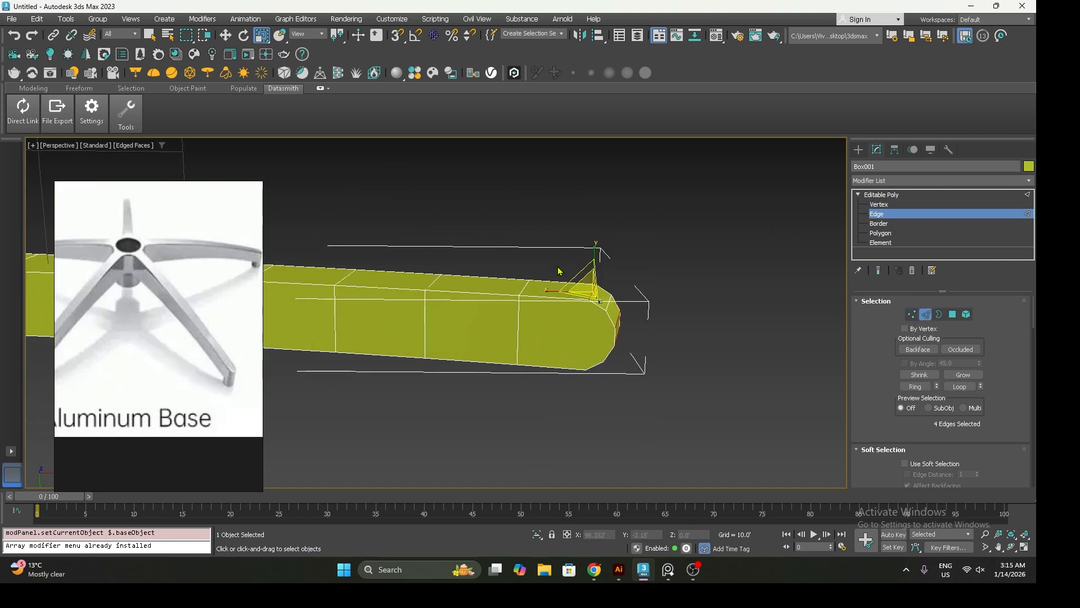
pyautogui.keyDown('alt'); pyautogui.moveTo(557, 383); pyautogui.dragTo(531, 383, button='middle'); pyautogui.keyUp('alt')
pyautogui.click(549, 317)
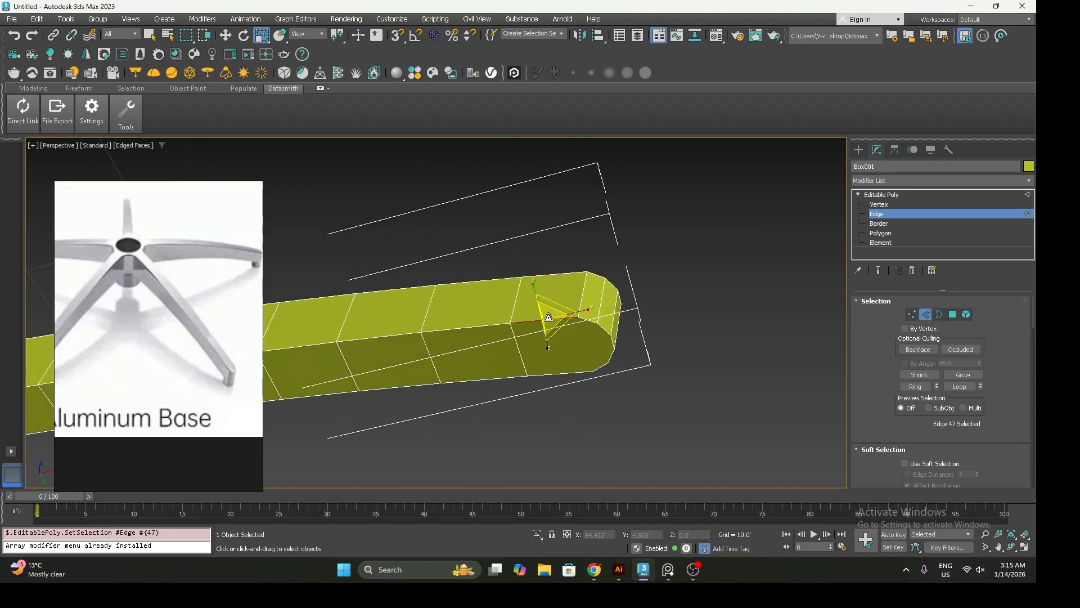
pyautogui.click(915, 386)
pyautogui.keyDown('alt'); pyautogui.moveTo(575, 358); pyautogui.dragTo(576, 436, button='middle'); pyautogui.keyUp('alt')
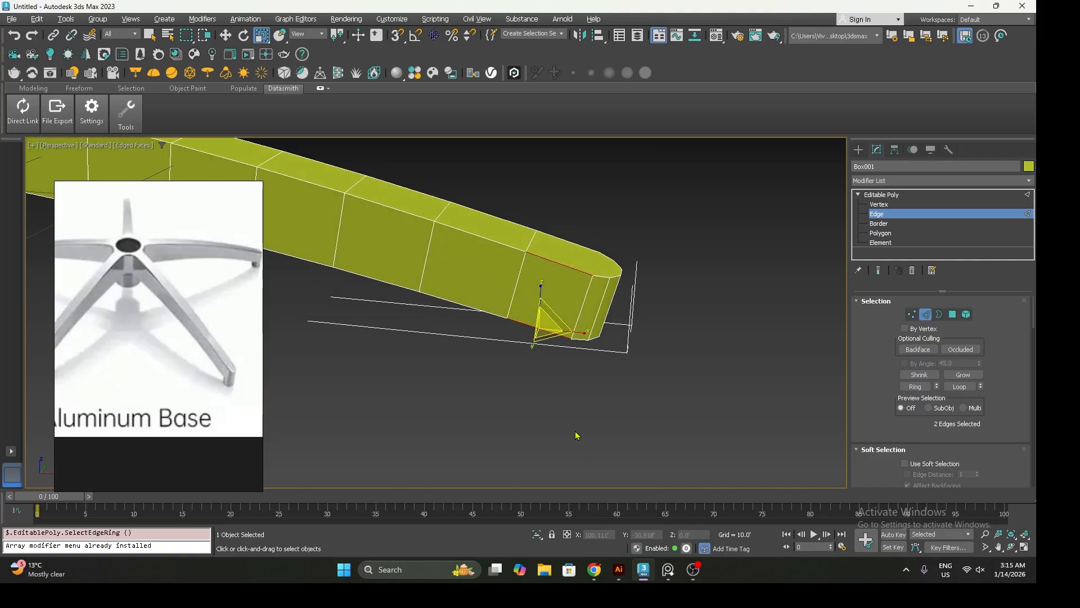
pyautogui.keyDown('ctrl'); pyautogui.click(564, 241); pyautogui.keyUp('ctrl')
pyautogui.keyDown('alt'); pyautogui.moveTo(652, 342); pyautogui.dragTo(479, 319, button='middle'); pyautogui.keyUp('alt')
pyautogui.click(480, 319)
pyautogui.click(915, 386)
# In the Front view, connect the four lengthwise edges just before the rounded tip with 1 segment and slide -5
pyautogui.keyDown('alt'); pyautogui.moveTo(730, 385); pyautogui.dragTo(841, 387, button='middle'); pyautogui.keyUp('alt')
pyautogui.press('l')
pyautogui.press('f')
pyautogui.scroll(5, 669, 329)
pyautogui.click(665, 381)
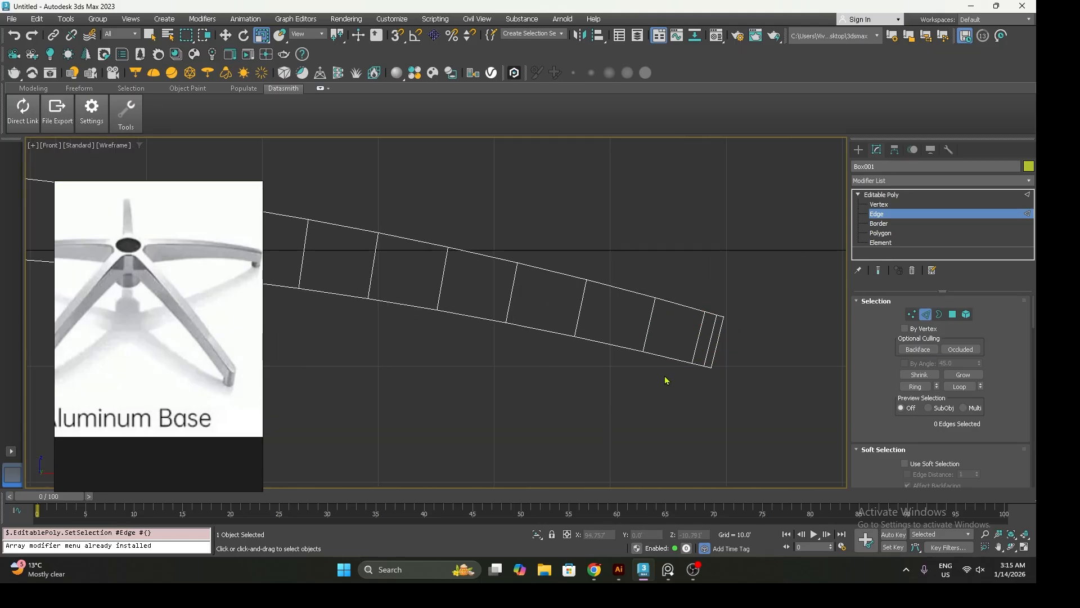
pyautogui.moveTo(680, 302); pyautogui.dragTo(679, 304)
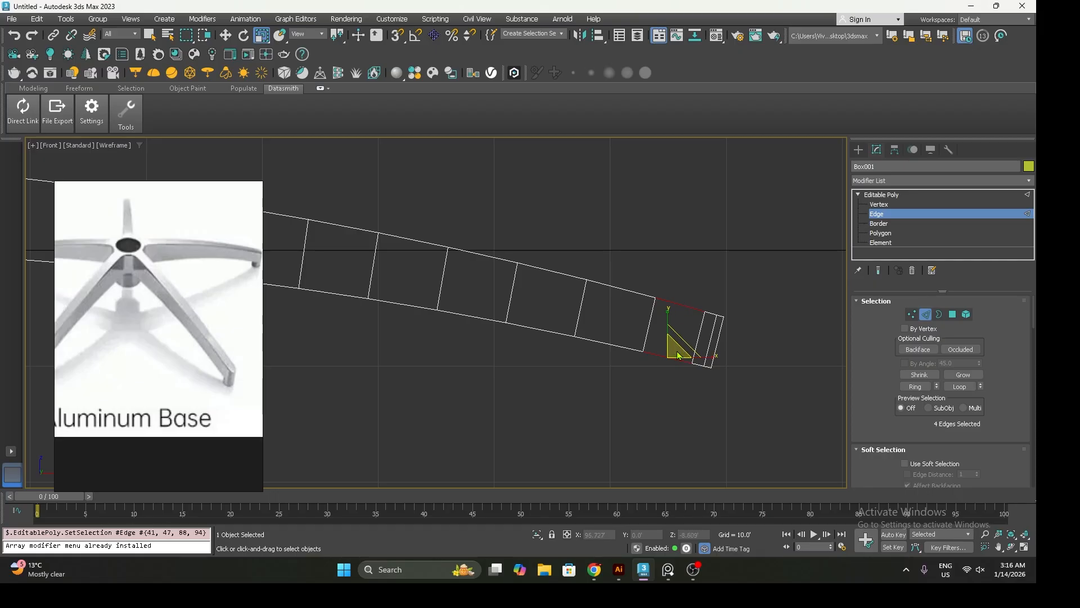
pyautogui.rightClick(675, 348)
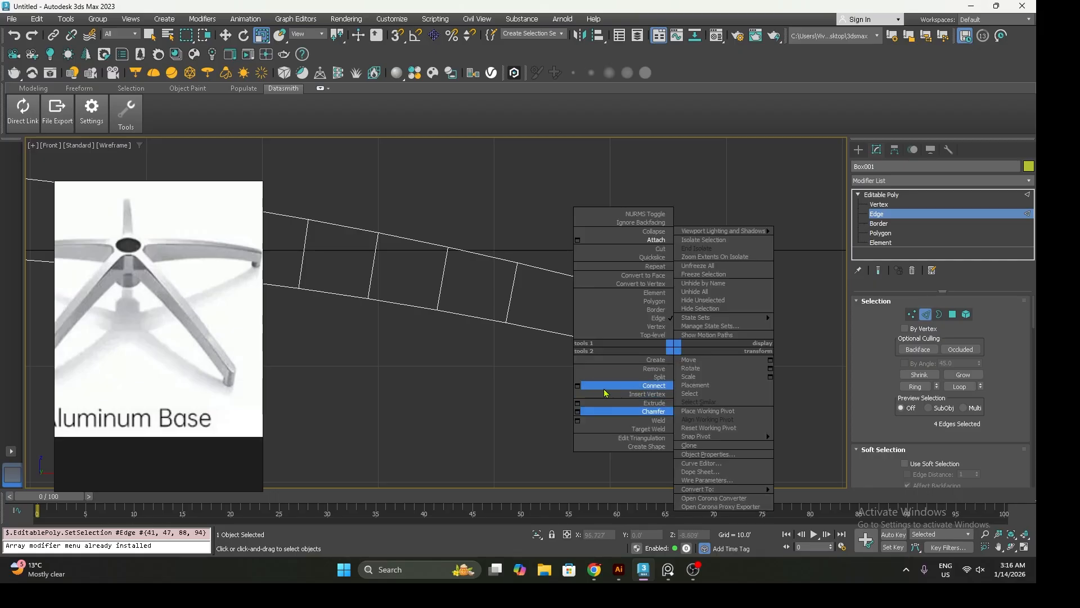
pyautogui.click(577, 386)
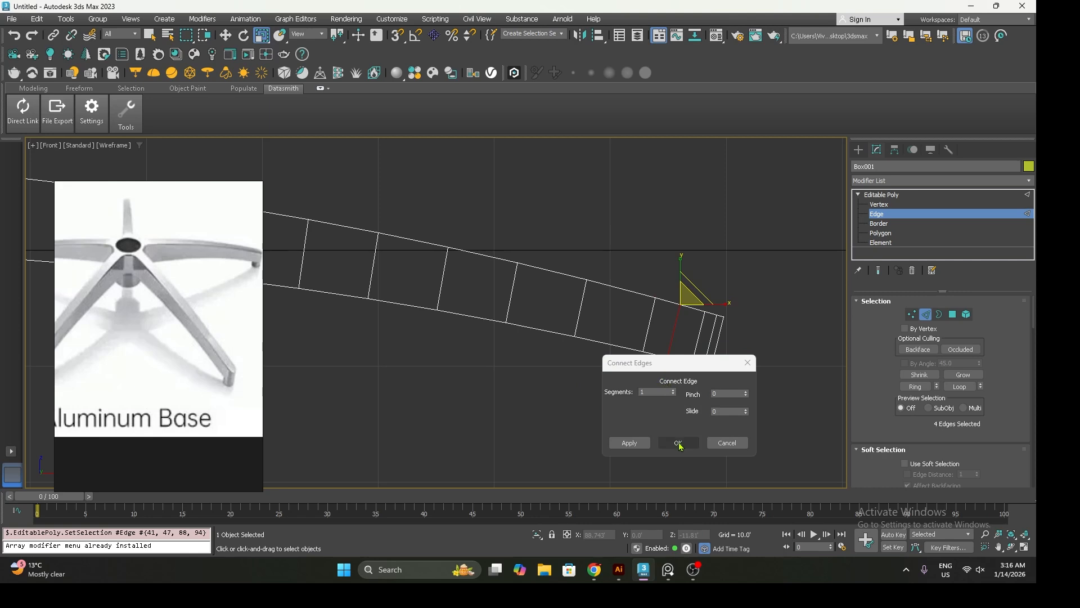
pyautogui.moveTo(696, 371); pyautogui.dragTo(455, 350)
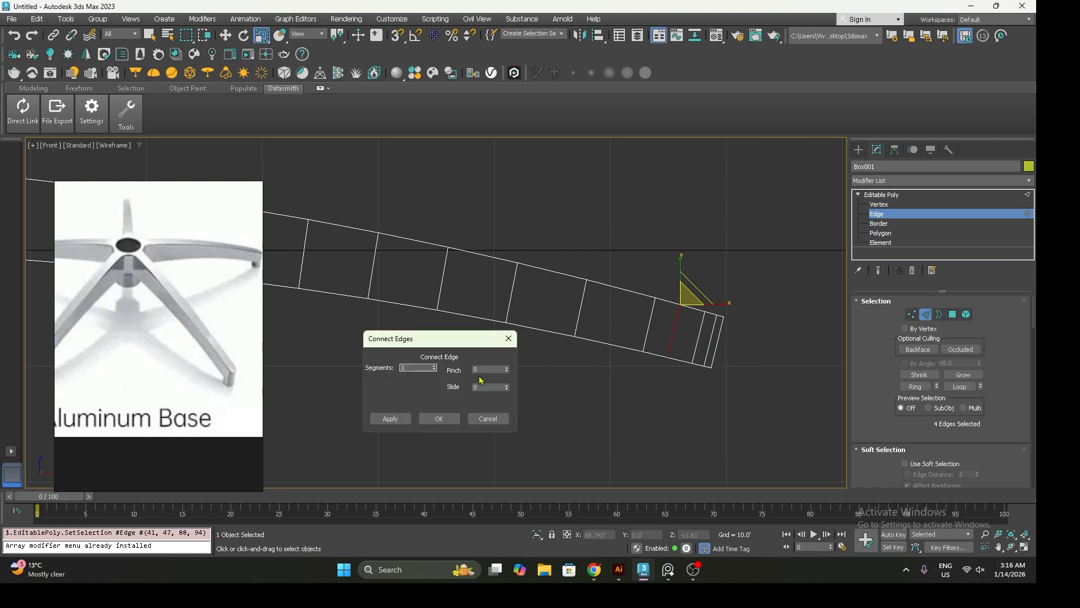
pyautogui.moveTo(506, 388); pyautogui.dragTo(506, 381)
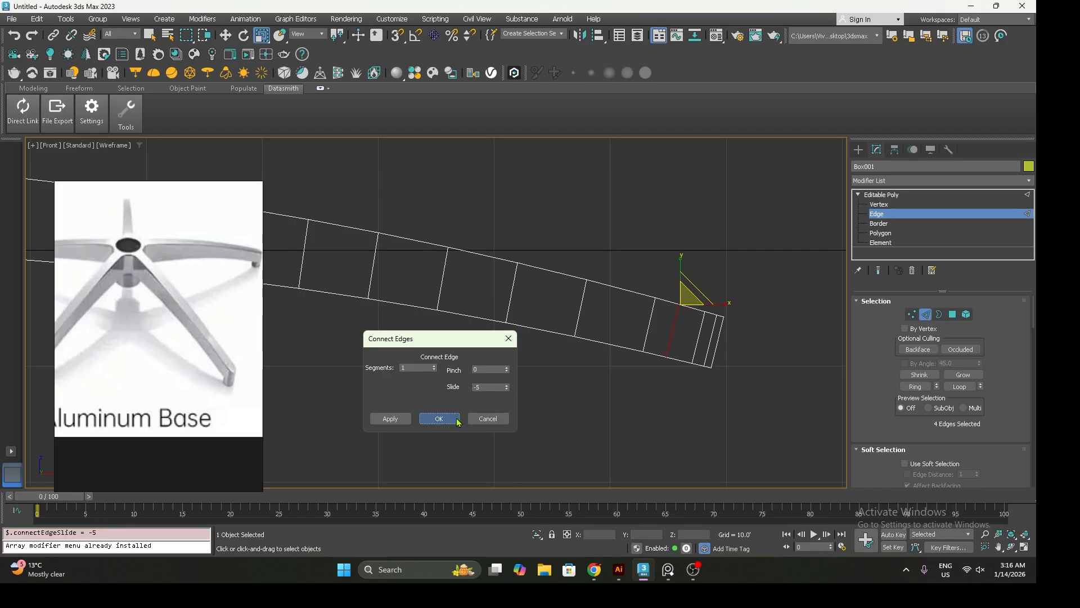
pyautogui.click(439, 419)
# Connect the ring of crosswise edges along the arm with 2 segments, adding two lengthwise edge loops
pyautogui.press('p')
pyautogui.moveTo(627, 388)
pyautogui.keyDown('alt'); pyautogui.mouseDown(button='middle')
pyautogui.moveTo(619, 420)
pyautogui.moveTo(613, 339)
pyautogui.moveTo(642, 327)
pyautogui.mouseUp(button='middle'); pyautogui.keyUp('alt')
pyautogui.click(563, 335)
pyautogui.click(916, 385)
pyautogui.moveTo(617, 375); pyautogui.dragTo(701, 372, button='middle')
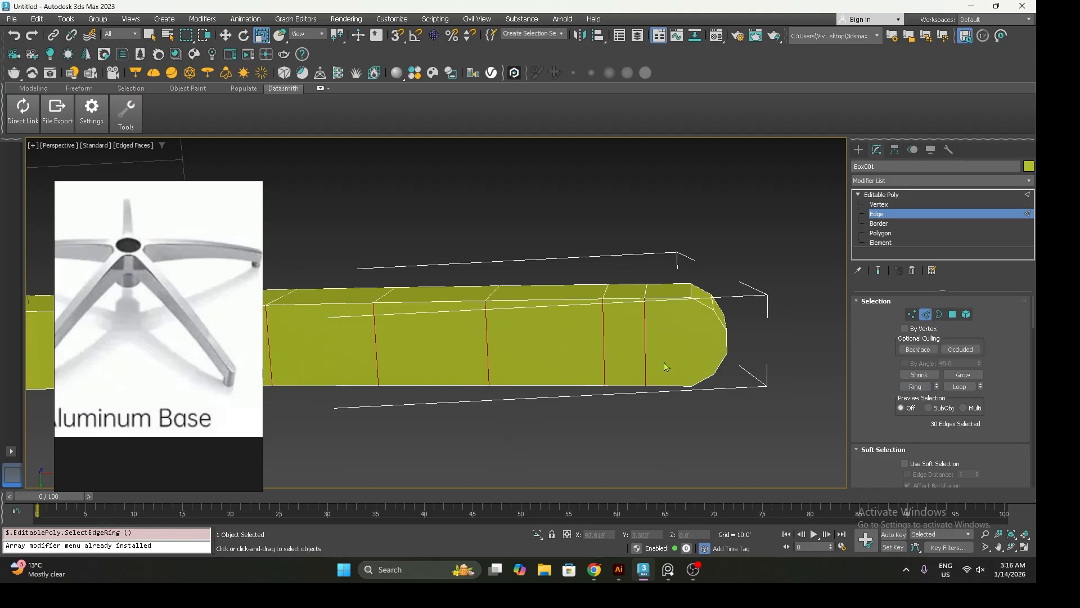
pyautogui.rightClick(660, 358)
pyautogui.click(568, 397)
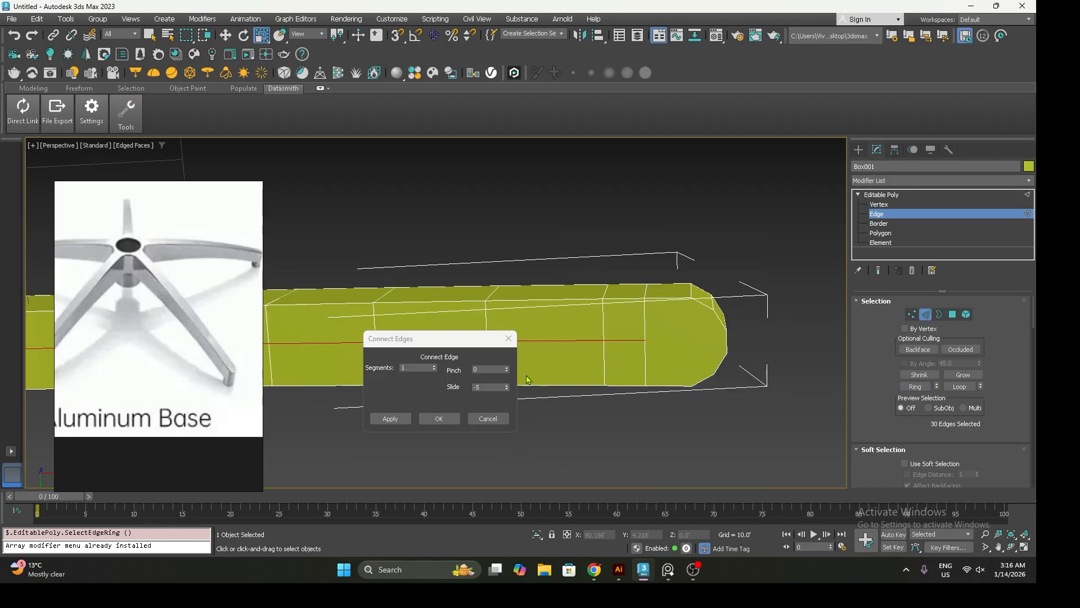
pyautogui.click(435, 366)
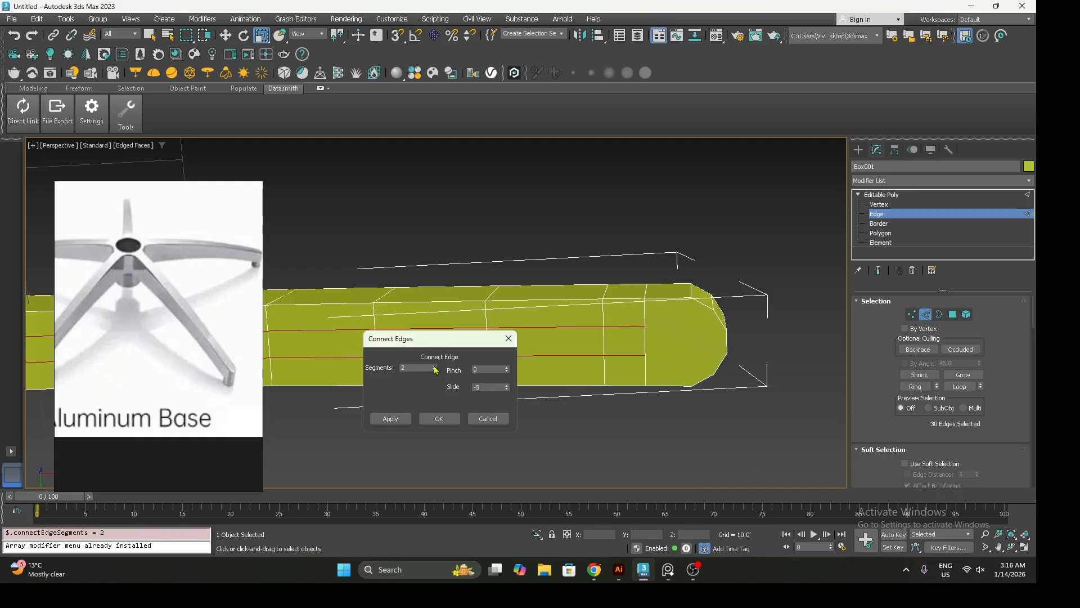
pyautogui.click(438, 419)
# Move the middle underside edge near the tip about 1.03' along X away from the rounded end
pyautogui.click(644, 341)
pyautogui.press('w')
pyautogui.moveTo(673, 339); pyautogui.dragTo(652, 339)
# Extrude the rounded underside polygon at the tip about 5.08' downward in the Front view to form a foot
pyautogui.keyDown('alt'); pyautogui.moveTo(689, 351); pyautogui.dragTo(658, 348, button='middle'); pyautogui.keyUp('alt')
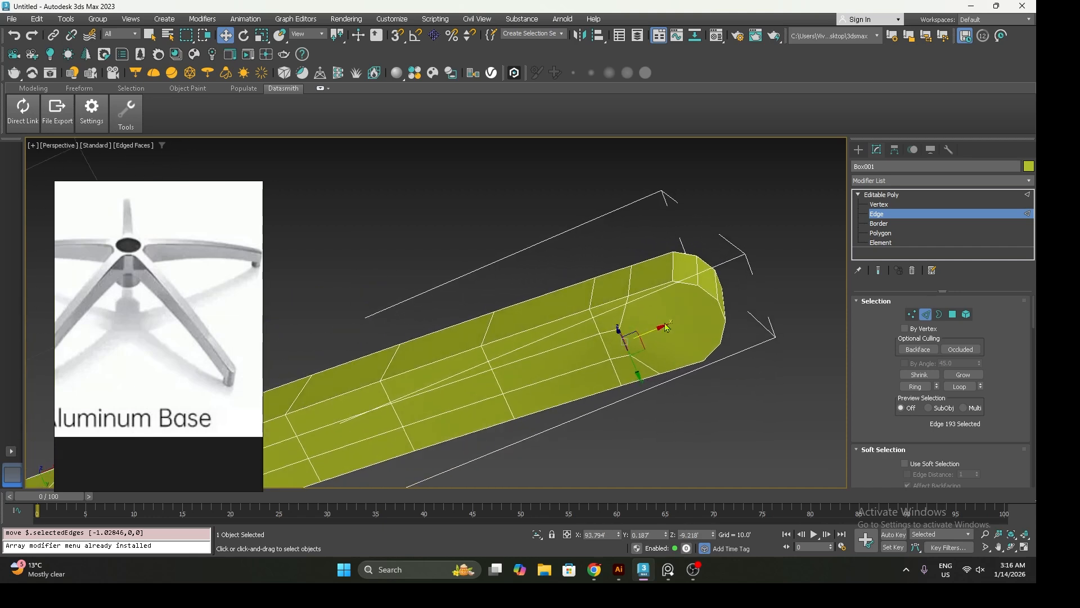
pyautogui.click(881, 233)
pyautogui.click(684, 324)
pyautogui.keyDown('alt'); pyautogui.moveTo(683, 337); pyautogui.dragTo(682, 383, button='middle'); pyautogui.keyUp('alt')
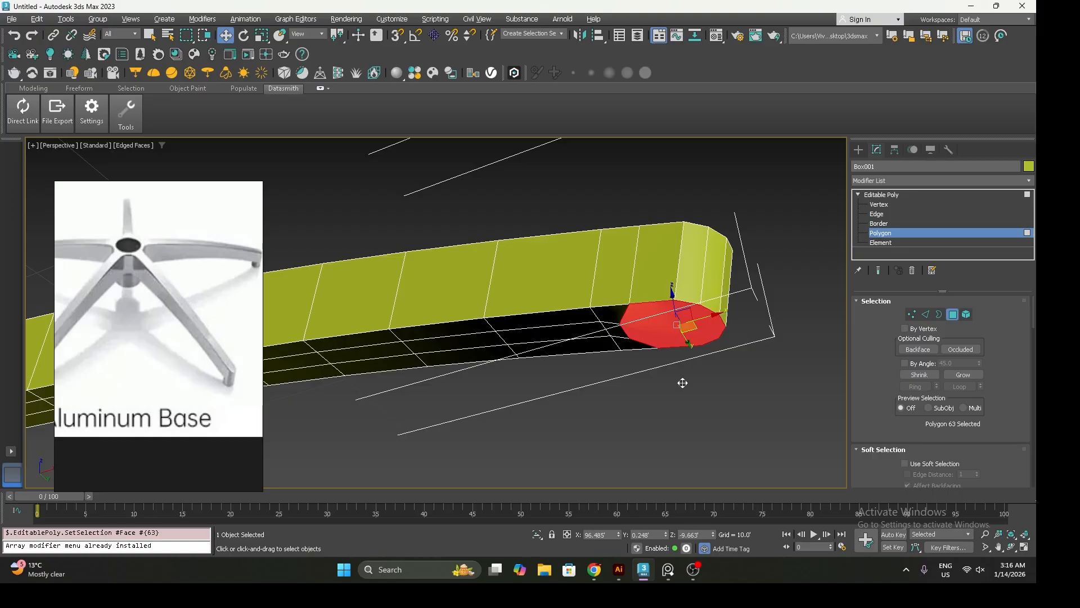
pyautogui.press('f')
pyautogui.moveTo(685, 327); pyautogui.dragTo(688, 388)
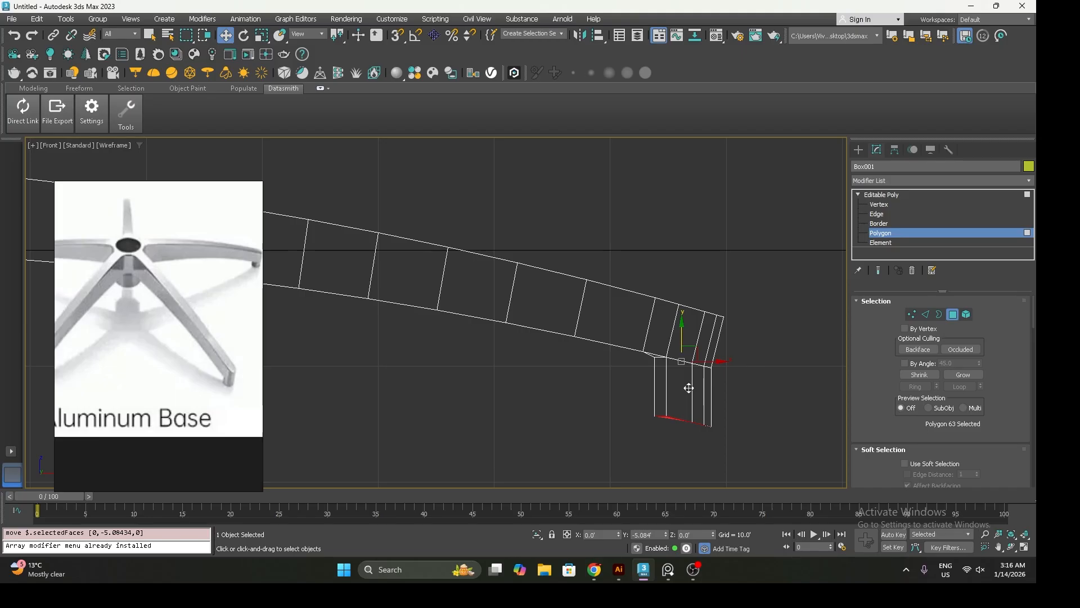
# Scale the foot's bottom polygon along the vertical axis until it is flat
pyautogui.press('r')
pyautogui.moveTo(685, 378); pyautogui.dragTo(717, 446)
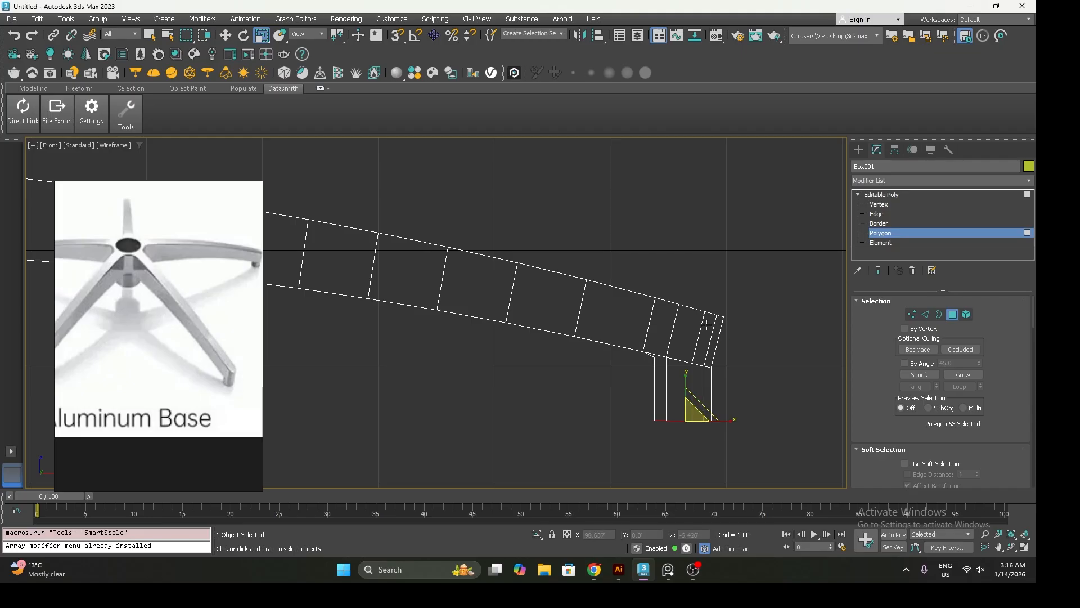
pyautogui.moveTo(685, 379); pyautogui.dragTo(688, 486)
# Move the foot's outer vertices outward until that side is vertical, and shift the inner vertices about 0.91' along X
pyautogui.press('1')
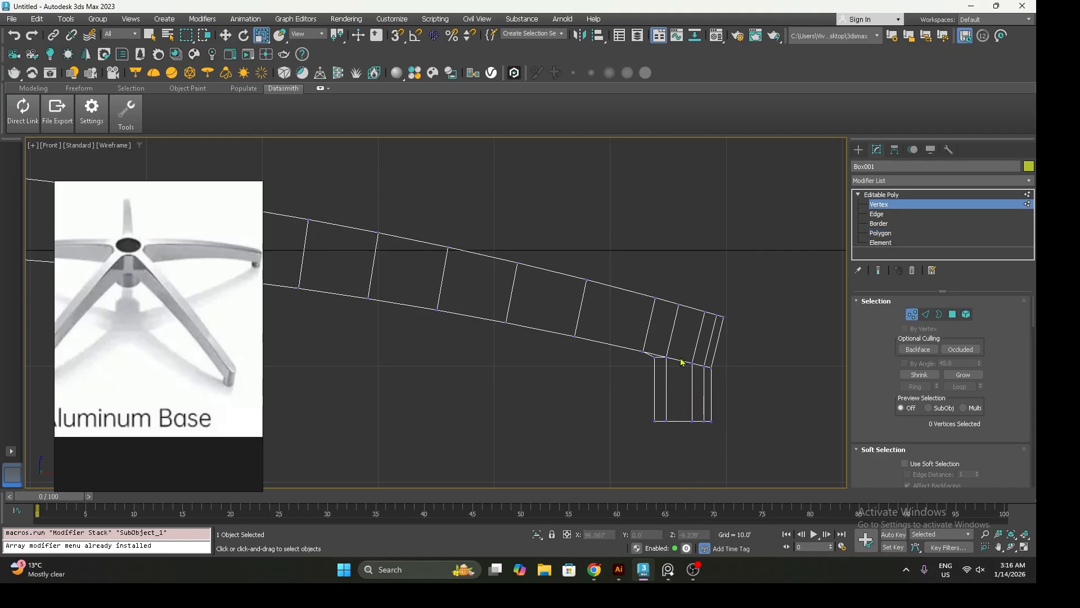
pyautogui.moveTo(729, 449); pyautogui.dragTo(727, 435)
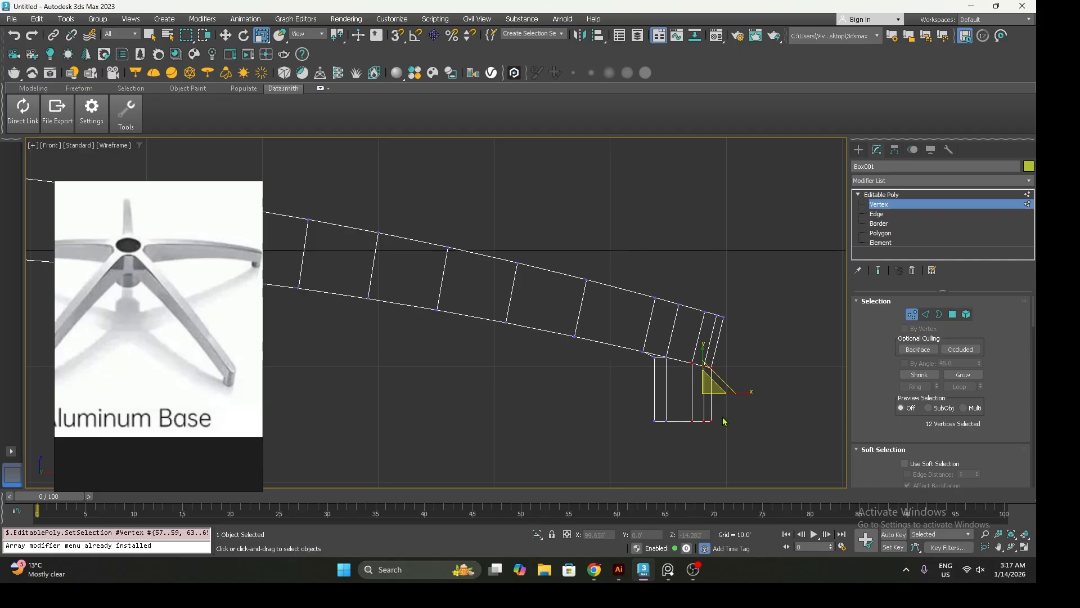
pyautogui.press('w')
pyautogui.moveTo(732, 396); pyautogui.dragTo(700, 387)
pyautogui.click(645, 440)
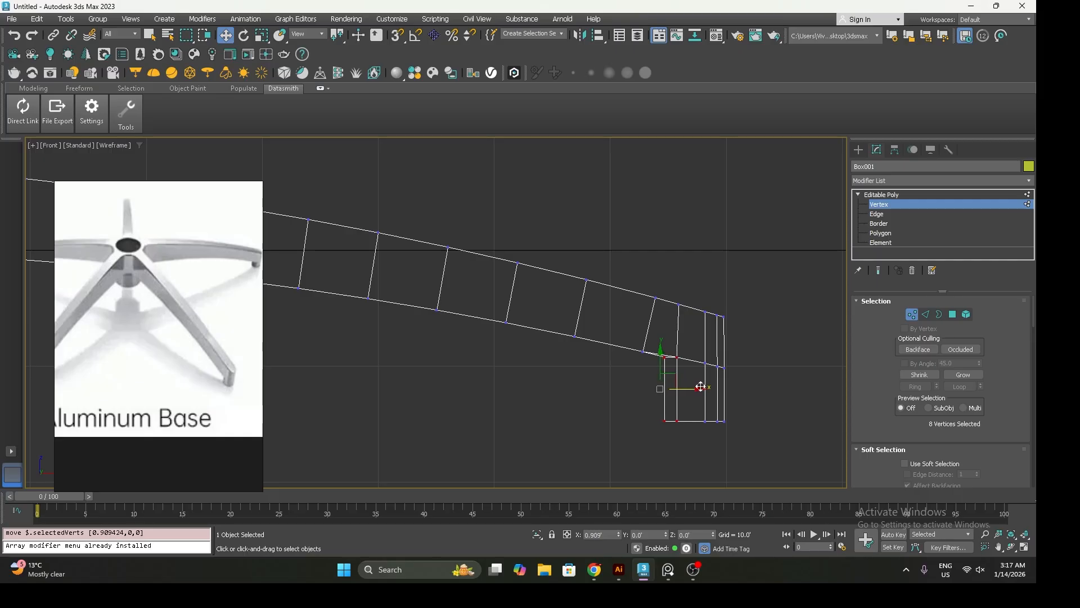
# Cut edges across the rounded tip's top face in Perspective view to continue the leg's lengthwise edges to the curved end
pyautogui.press('p')
pyautogui.keyDown('alt'); pyautogui.moveTo(681, 383); pyautogui.dragTo(606, 417, button='middle'); pyautogui.keyUp('alt')
pyautogui.scroll(-4, 667, 404)
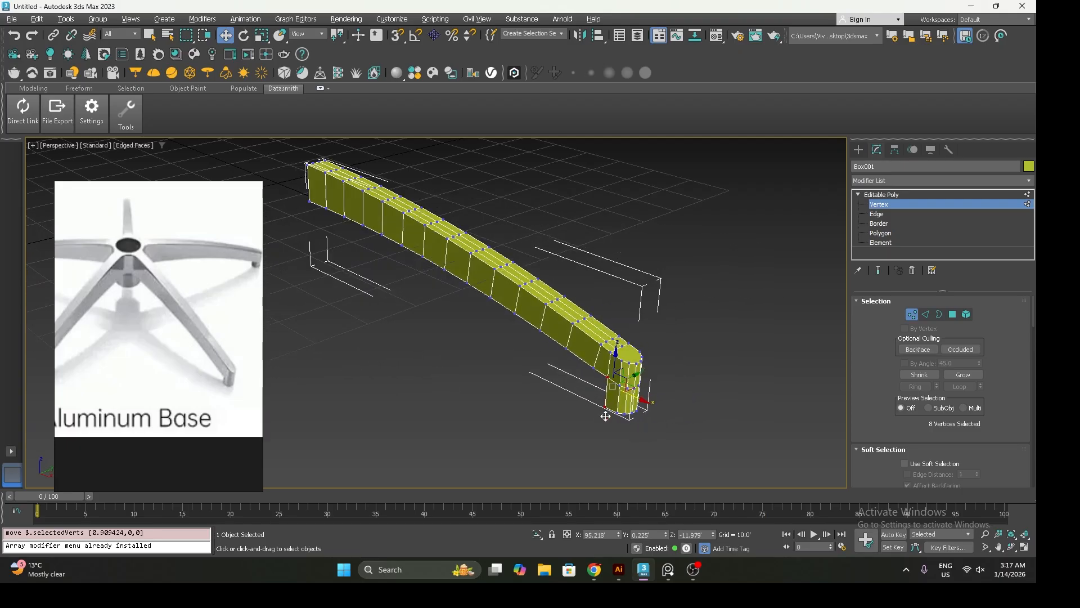
pyautogui.moveTo(552, 358); pyautogui.dragTo(544, 351, button='middle')
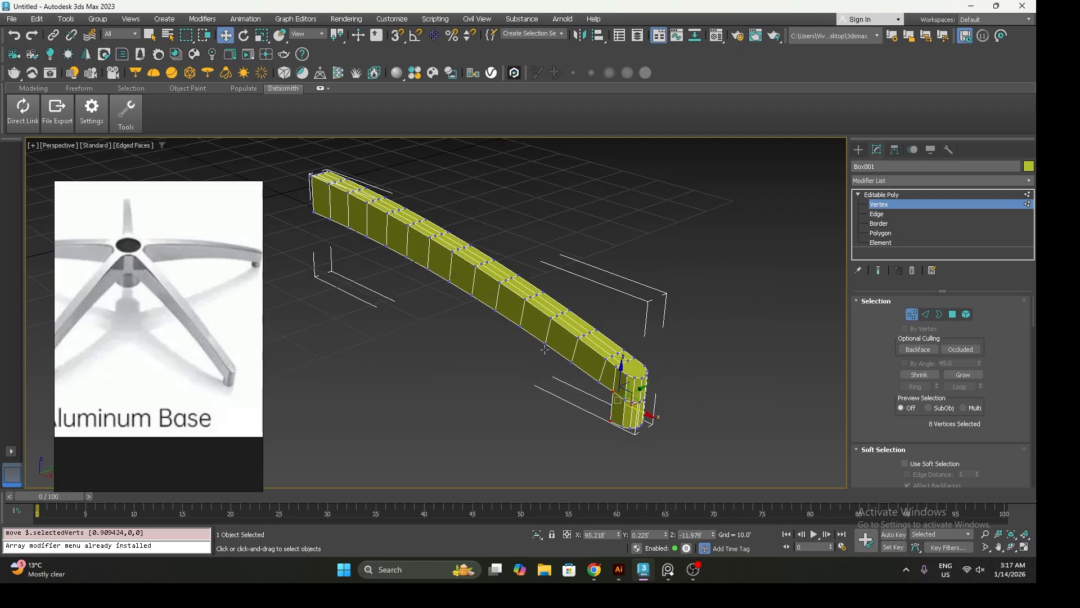
pyautogui.scroll(5, 608, 358)
pyautogui.click(560, 340)
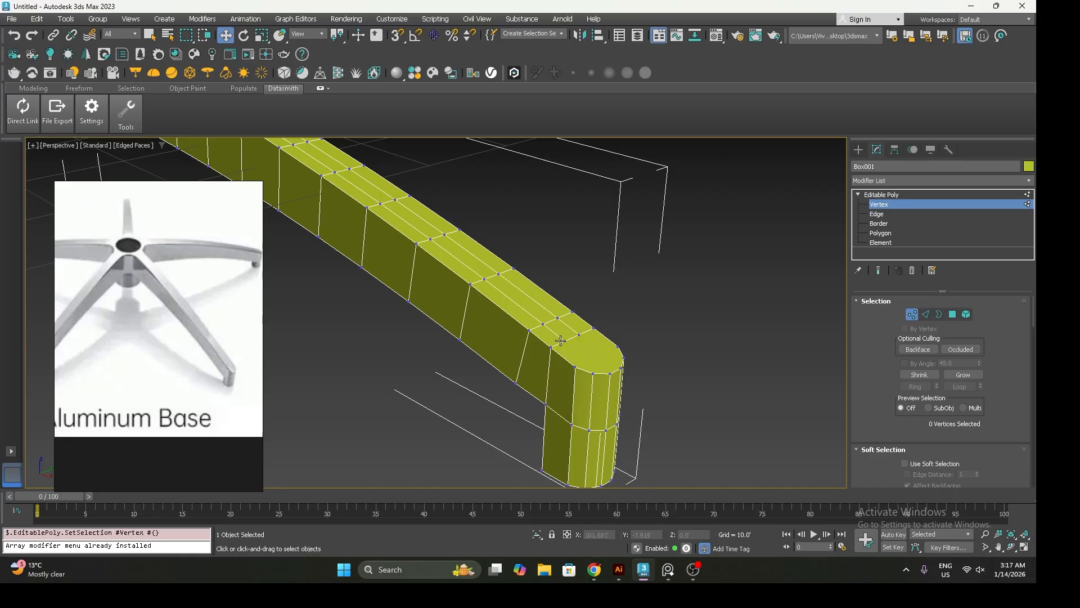
pyautogui.rightClick(585, 352)
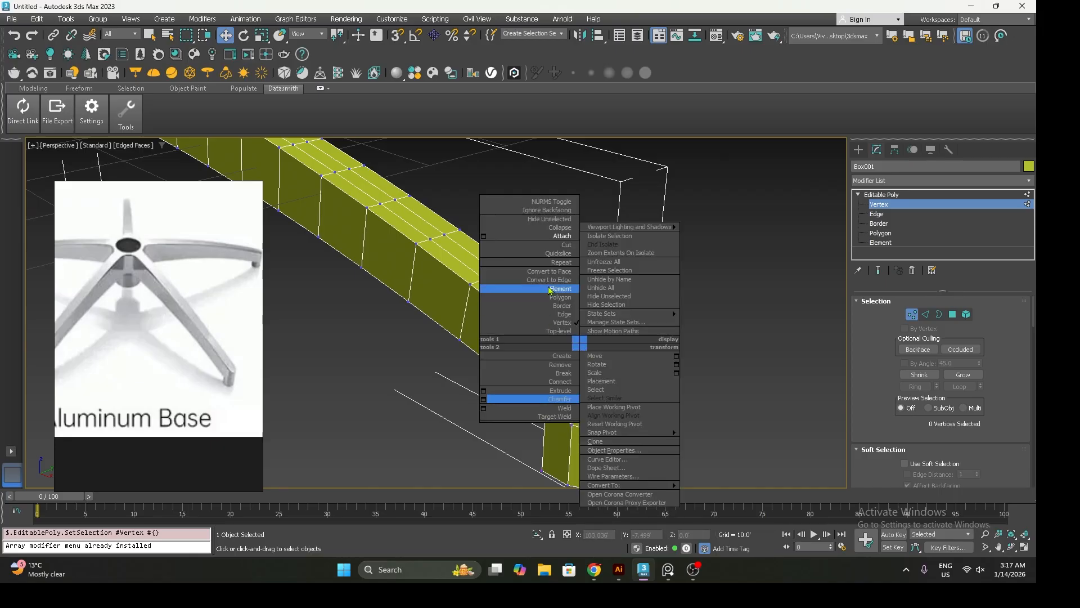
pyautogui.click(560, 246)
pyautogui.click(564, 341)
pyautogui.click(609, 374)
pyautogui.rightClick(612, 374)
pyautogui.click(623, 366)
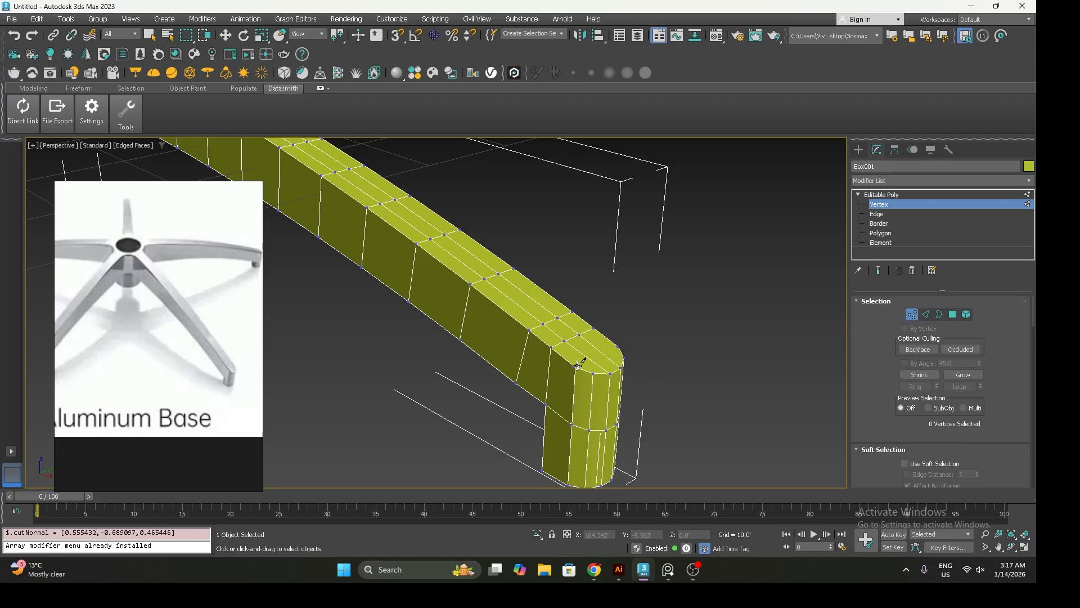
pyautogui.click(612, 346)
pyautogui.scroll(-3, 658, 360)
pyautogui.keyDown('alt'); pyautogui.moveTo(660, 359); pyautogui.dragTo(585, 342, button='middle'); pyautogui.keyUp('alt')
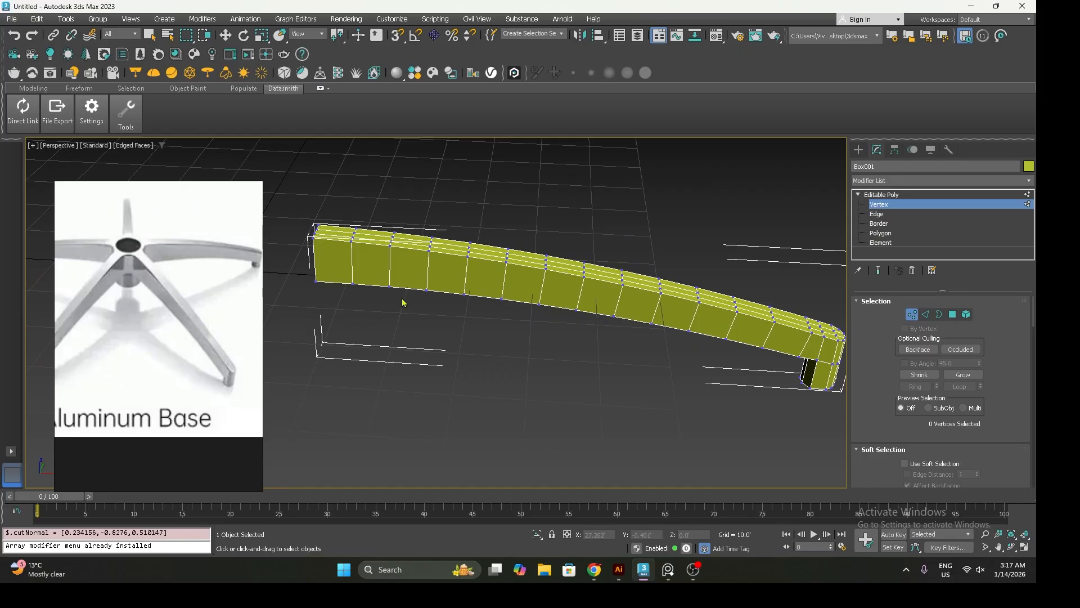
pyautogui.moveTo(410, 292); pyautogui.dragTo(394, 294, button='middle')
pyautogui.scroll(-2, 394, 295)
pyautogui.scroll(2, 399, 299)
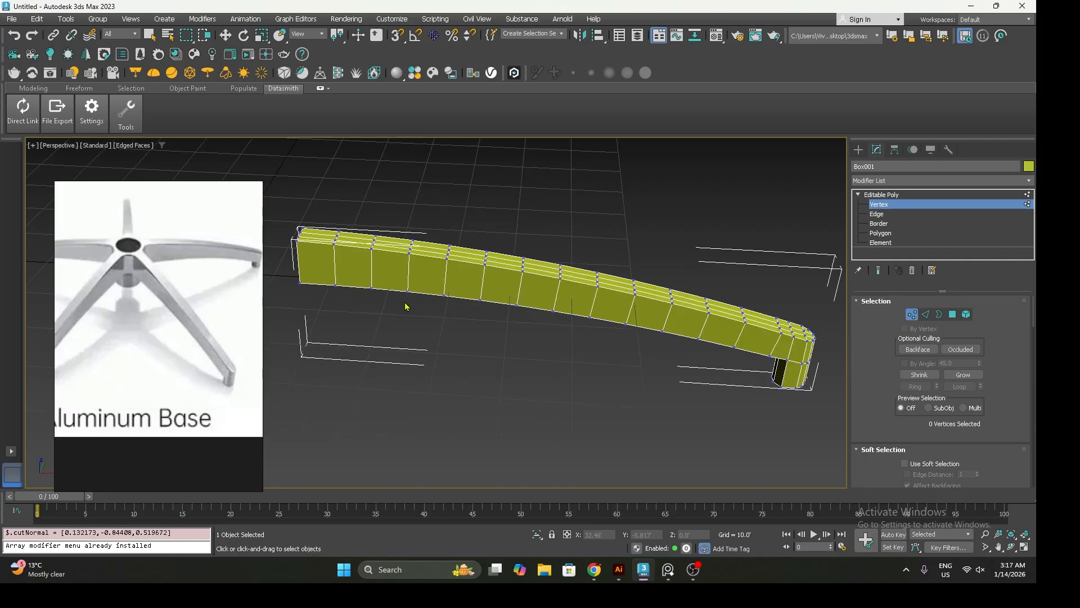
# Move only the leg's pivot about 50.64' along negative X in the Top view, just beyond the leg's inner end
pyautogui.click(882, 194)
pyautogui.press('w')
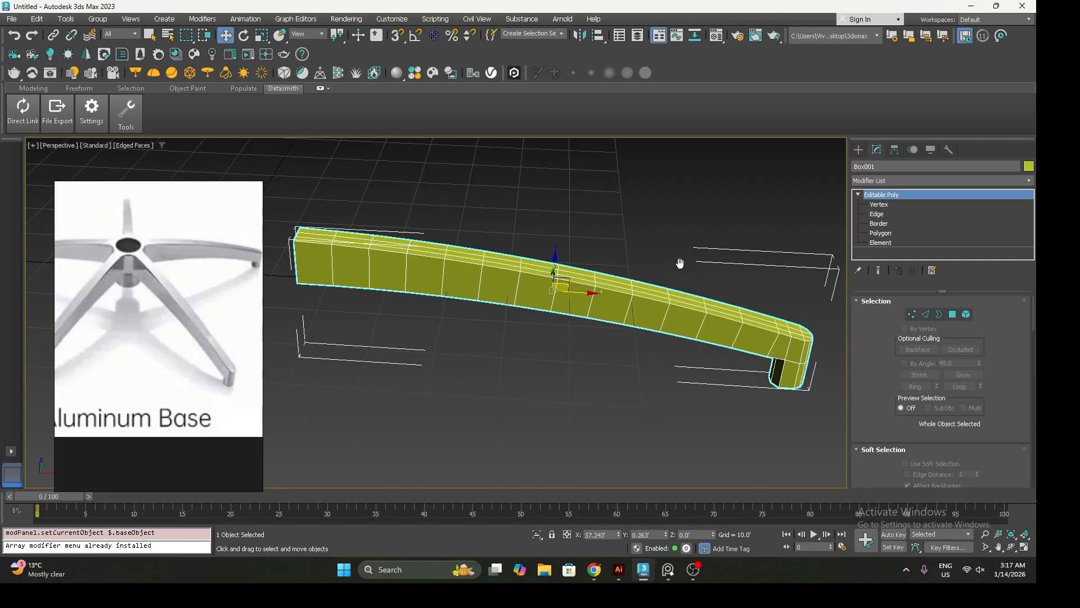
pyautogui.moveTo(680, 263); pyautogui.dragTo(642, 264, button='middle')
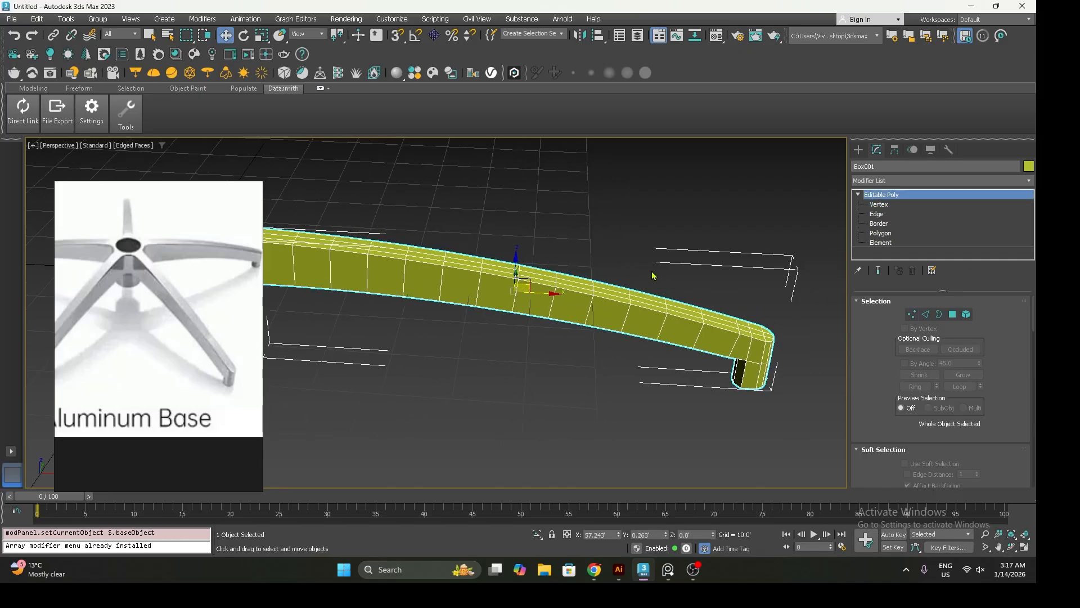
pyautogui.press('t')
pyautogui.moveTo(577, 289); pyautogui.dragTo(591, 296, button='middle')
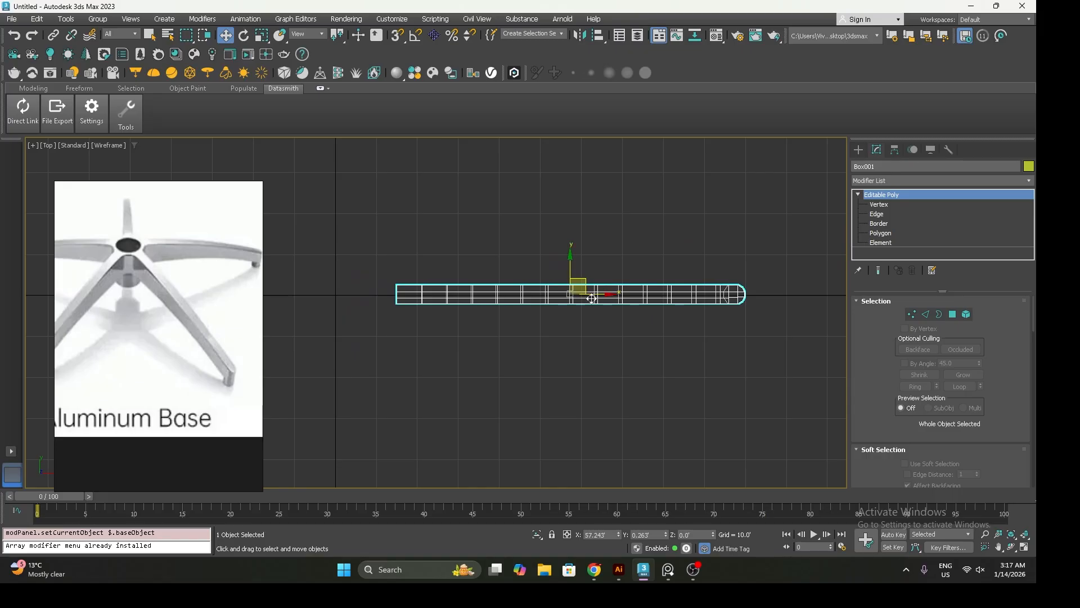
pyautogui.click(894, 149)
pyautogui.click(940, 228)
pyautogui.moveTo(524, 282); pyautogui.dragTo(572, 279, button='middle')
pyautogui.moveTo(646, 291); pyautogui.dragTo(442, 291)
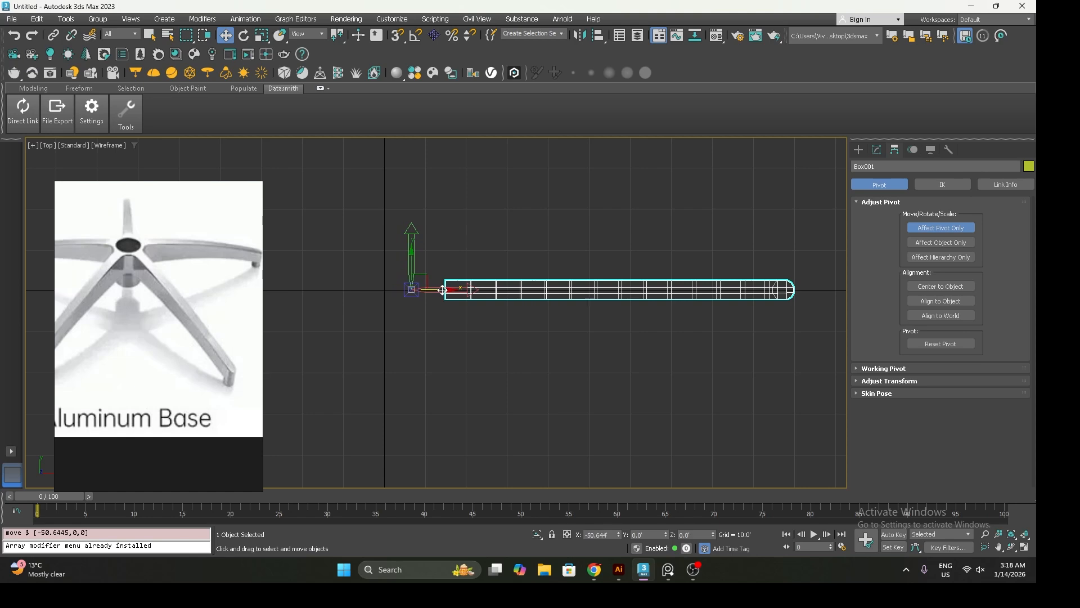
pyautogui.click(913, 230)
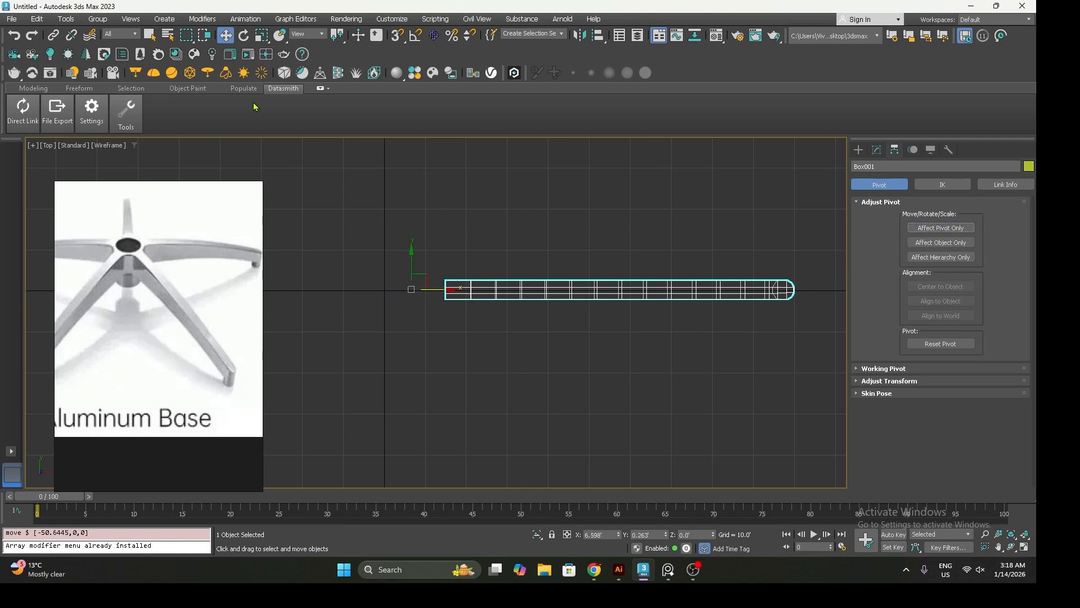
# Preview an array of the leg with its default settings, and shift the leg with its pivot about 5.22' along X
pyautogui.click(67, 19)
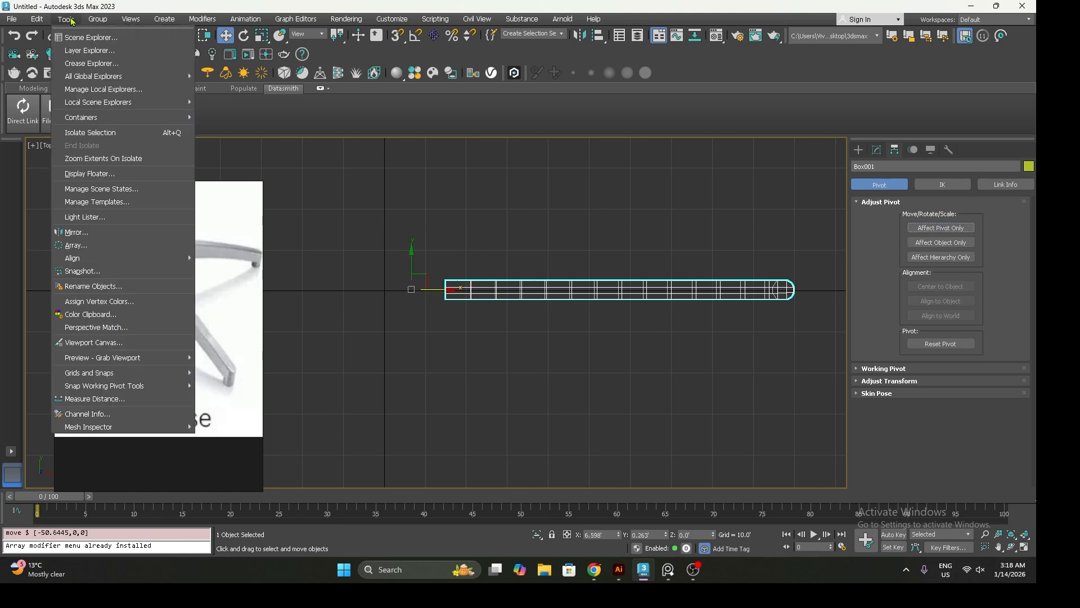
pyautogui.click(138, 246)
pyautogui.moveTo(549, 185); pyautogui.dragTo(350, 166)
pyautogui.click(452, 305)
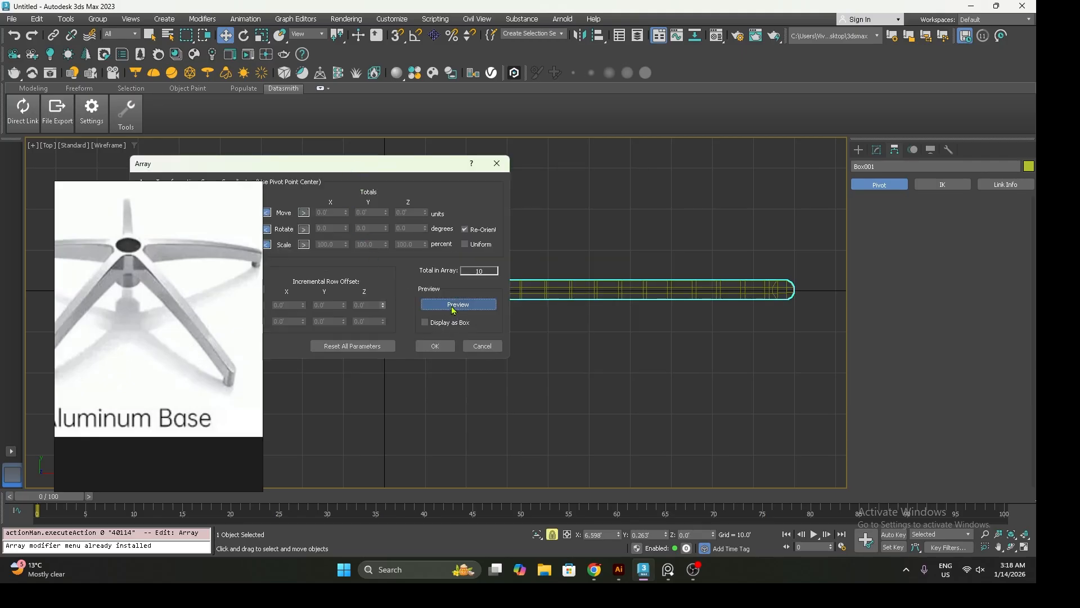
pyautogui.moveTo(377, 173); pyautogui.dragTo(627, 147)
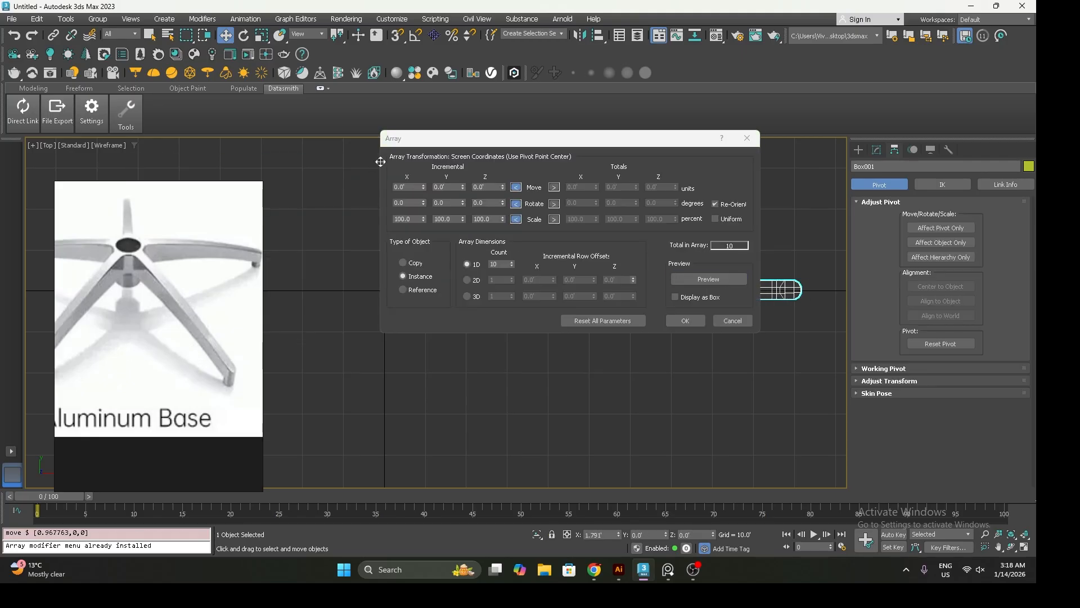
# Array the leg as 5 instances with an incremental Z rotation of 72 degrees, calculated as 360/5
pyautogui.moveTo(470, 137); pyautogui.dragTo(342, 73)
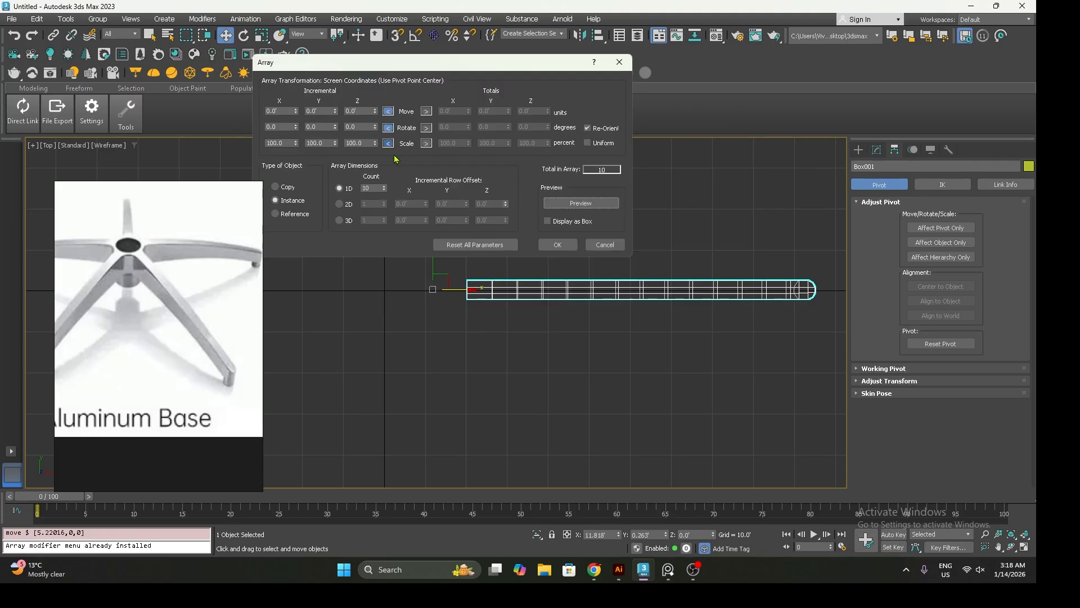
pyautogui.doubleClick(363, 127)
pyautogui.doubleClick(368, 188)
pyautogui.doubleClick(363, 126)
pyautogui.hotkey('ctrl', 'n')
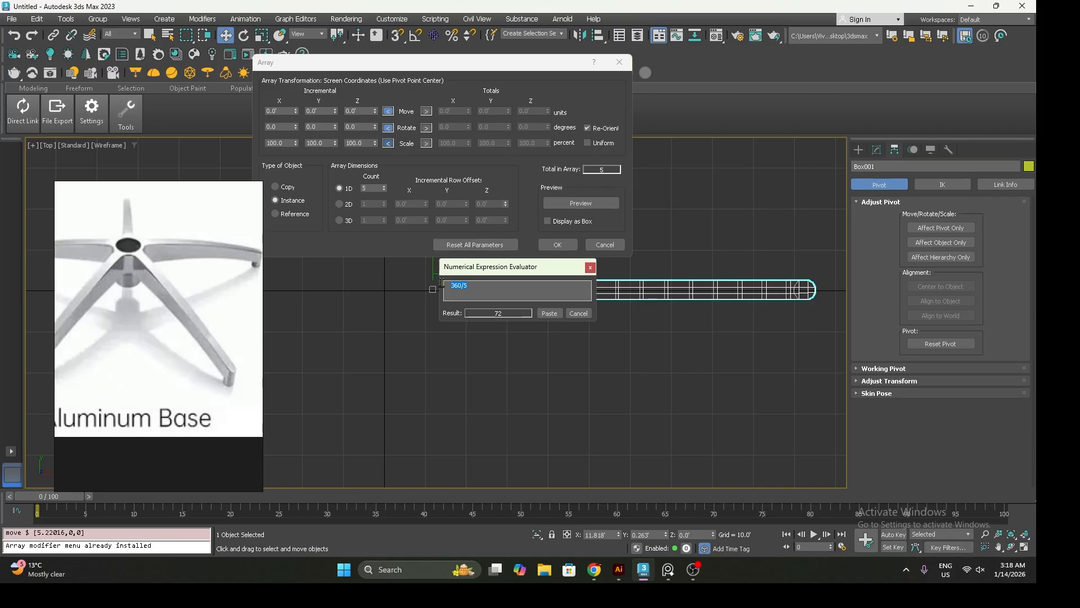
pyautogui.click(465, 285)
pyautogui.press('Return')
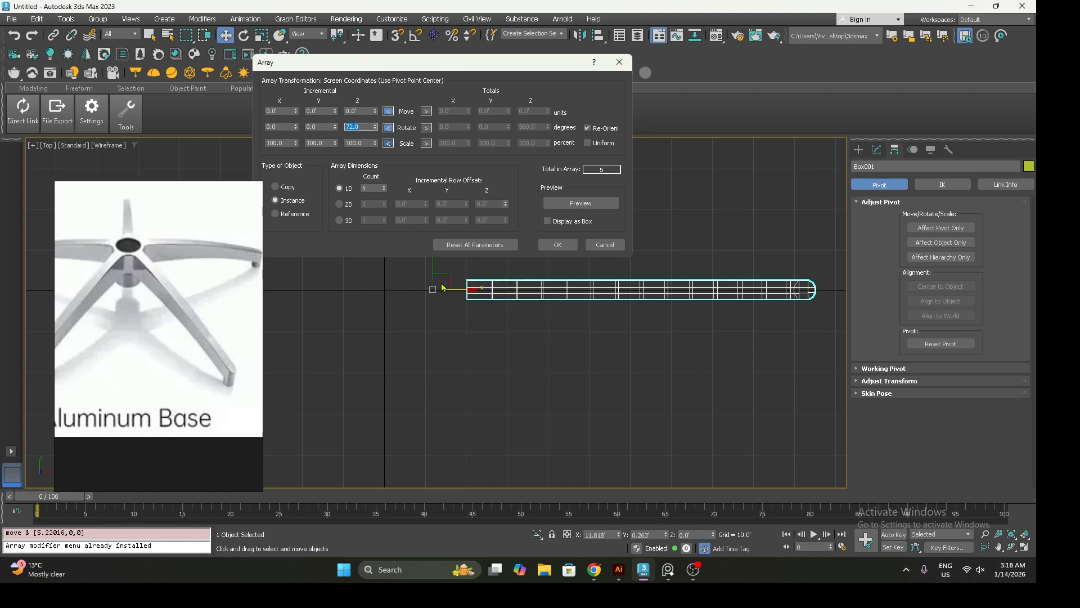
pyautogui.moveTo(421, 71); pyautogui.dragTo(660, 82)
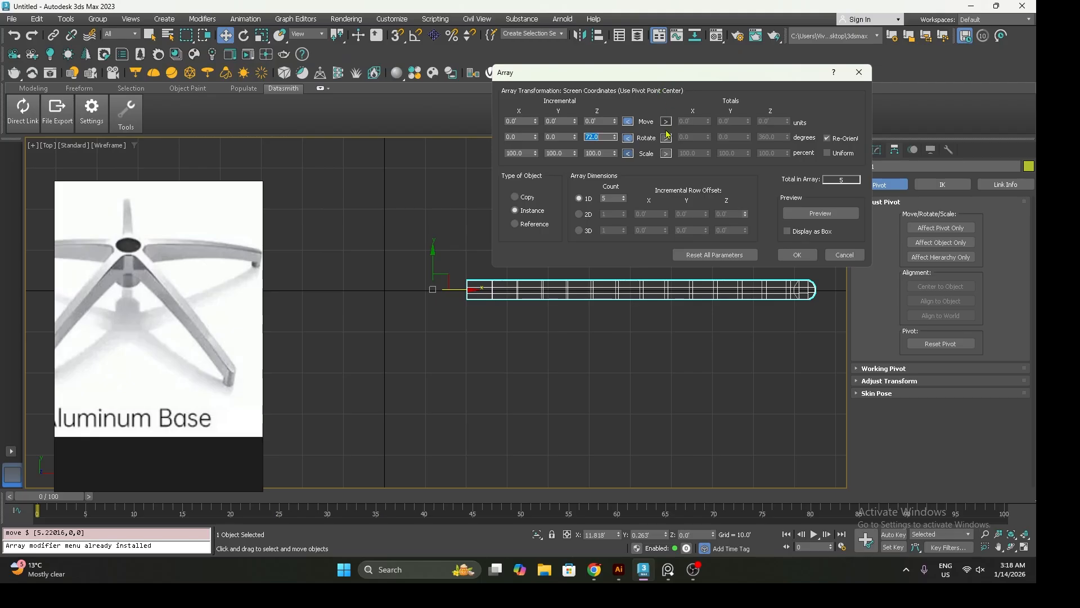
pyautogui.click(817, 214)
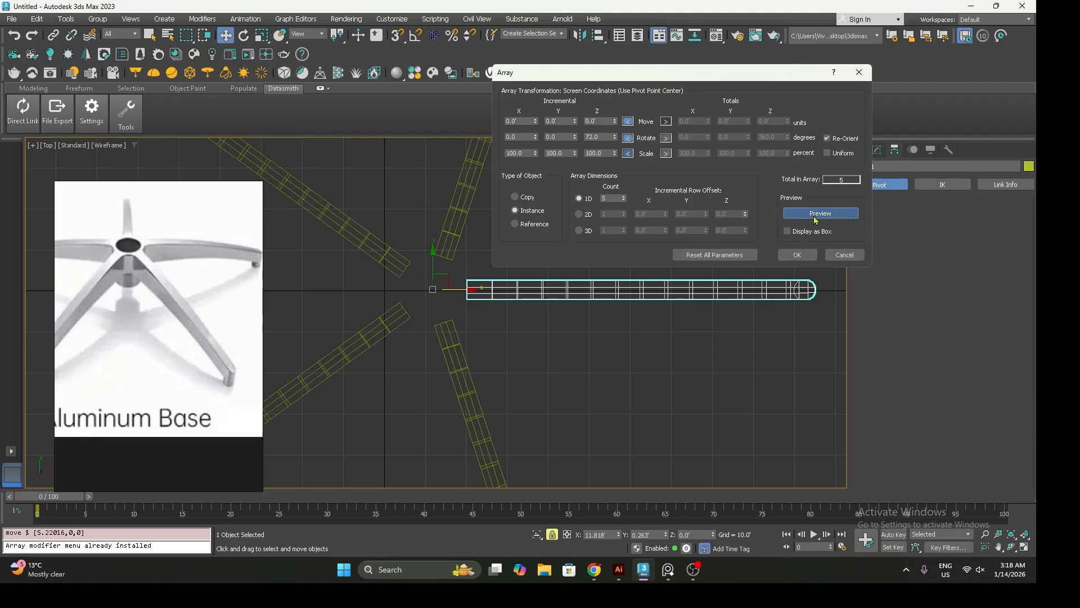
pyautogui.click(797, 255)
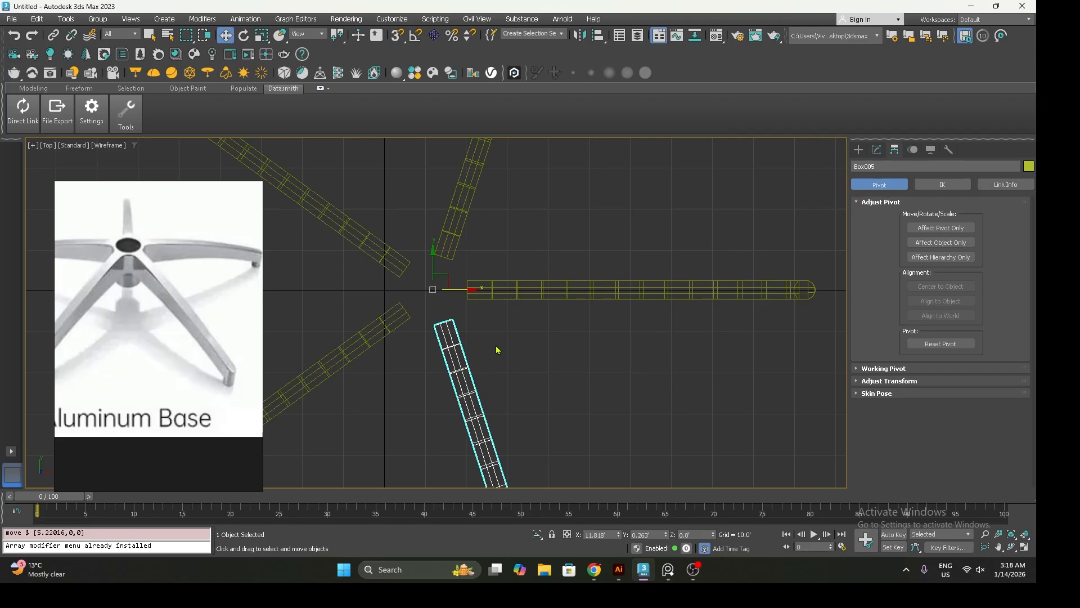
# Convert the last arrayed leg, Box005, to an editable poly
pyautogui.press('p')
pyautogui.scroll(-3, 498, 343)
pyautogui.moveTo(498, 343); pyautogui.dragTo(491, 263, button='middle')
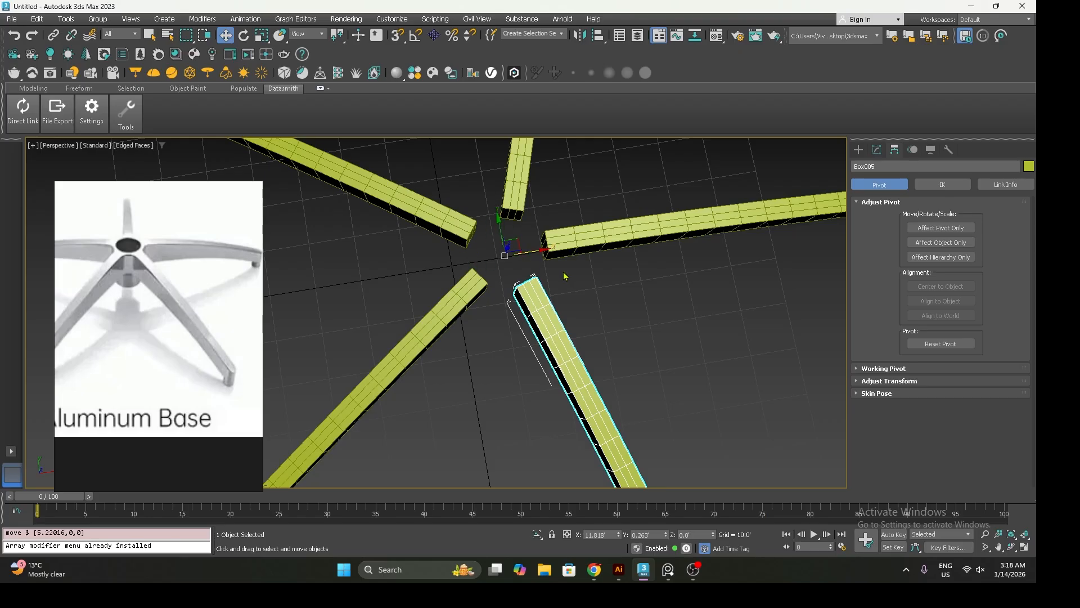
pyautogui.click(564, 245)
pyautogui.click(549, 310)
pyautogui.rightClick(549, 309)
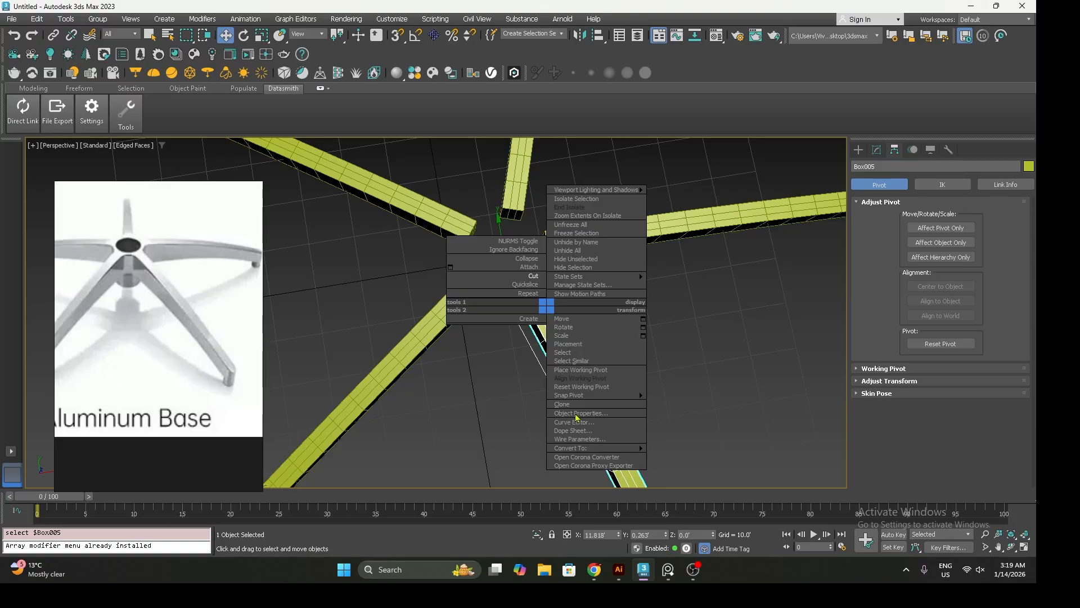
pyautogui.moveTo(622, 448)
pyautogui.click(687, 457)
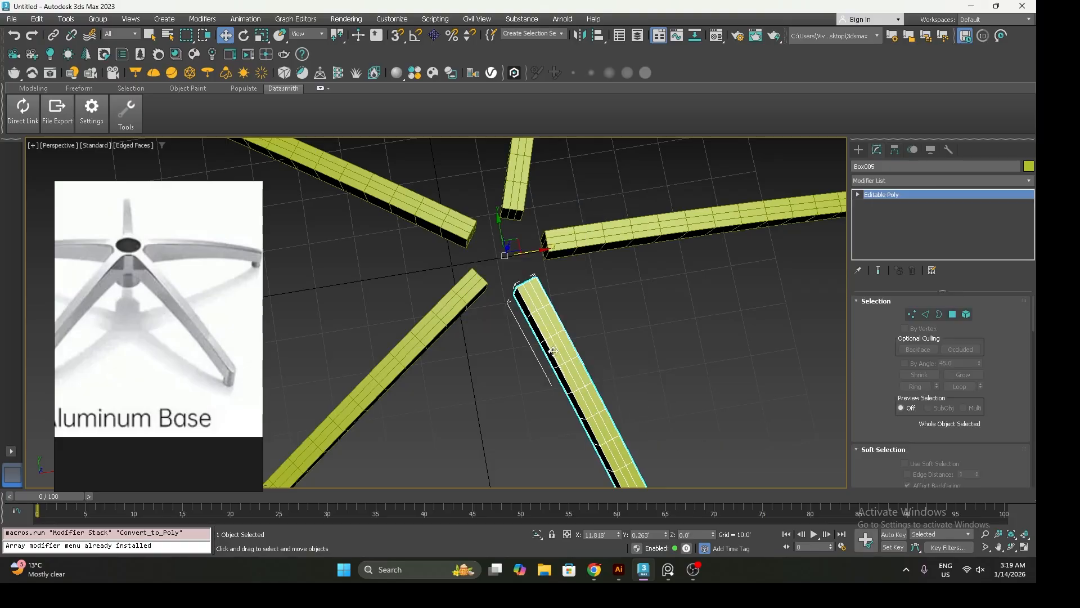
# Attach the other four legs to the converted leg
pyautogui.rightClick(539, 316)
pyautogui.click(513, 243)
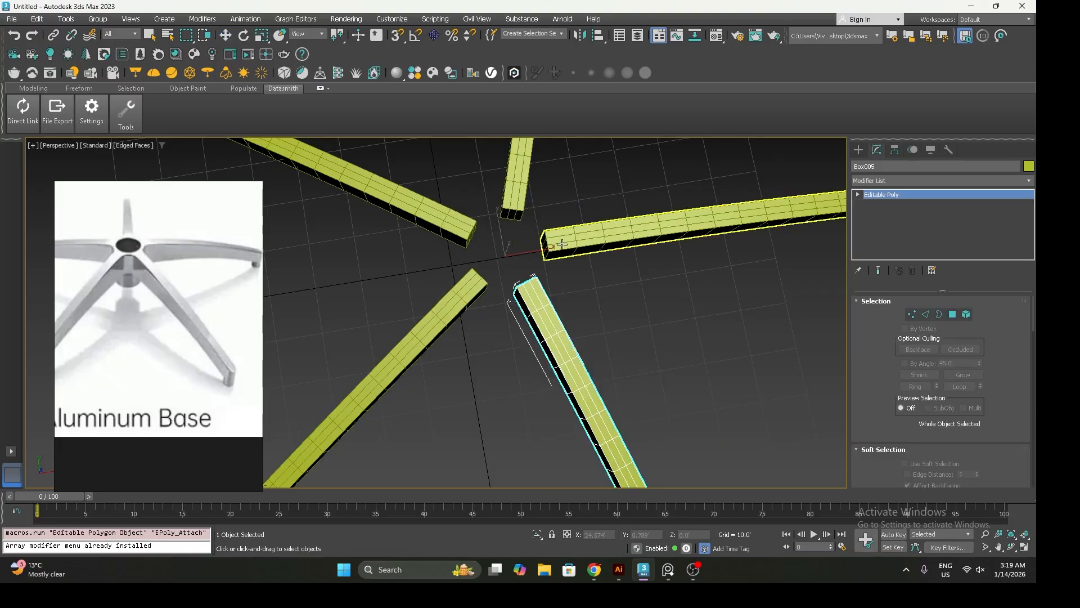
pyautogui.click(557, 245)
pyautogui.click(515, 212)
pyautogui.click(463, 221)
pyautogui.click(472, 298)
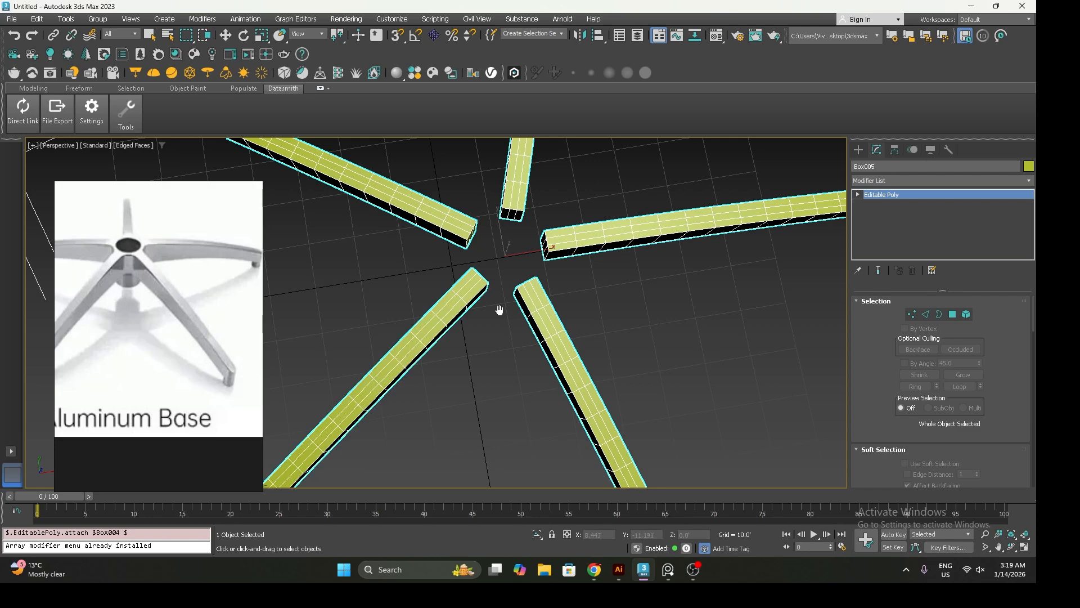
# Delete the three inner end polygons on each of the five legs, leaving their hub ends open
pyautogui.moveTo(501, 306); pyautogui.dragTo(501, 328, button='middle')
pyautogui.click(857, 194)
pyautogui.click(880, 232)
pyautogui.moveTo(420, 263); pyautogui.dragTo(451, 228, button='middle')
pyautogui.scroll(3, 427, 283)
pyautogui.scroll(3, 495, 225)
pyautogui.moveTo(523, 208); pyautogui.dragTo(513, 263, button='middle')
pyautogui.click(514, 262)
pyautogui.keyDown('ctrl'); pyautogui.click(525, 261); pyautogui.keyUp('ctrl')
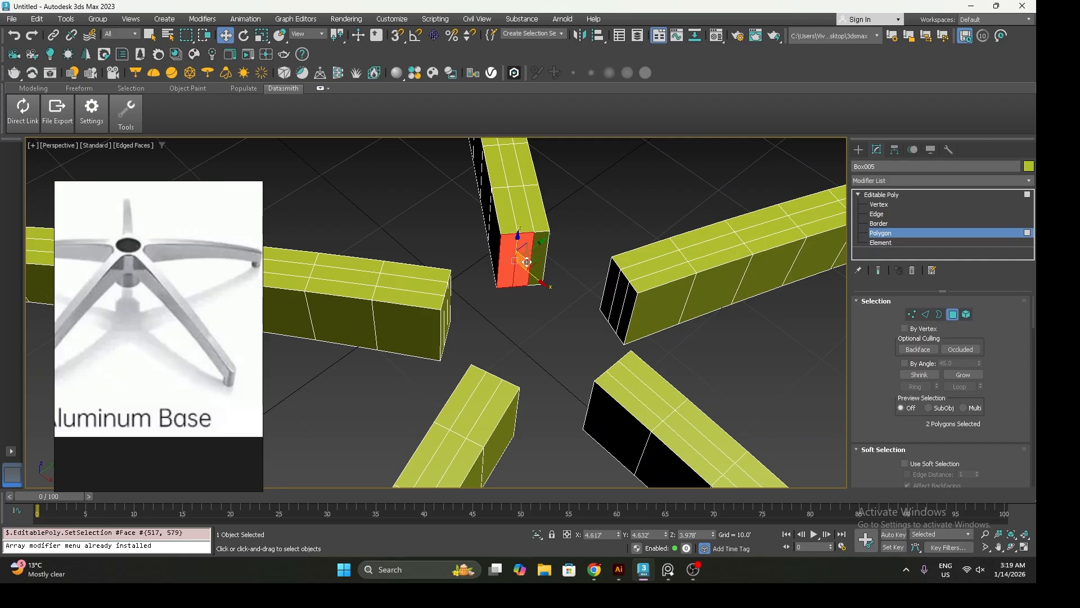
pyautogui.keyDown('ctrl'); pyautogui.click(540, 261); pyautogui.keyUp('ctrl')
pyautogui.keyDown('ctrl'); pyautogui.click(614, 283); pyautogui.keyUp('ctrl')
pyautogui.keyDown('ctrl'); pyautogui.click(621, 307); pyautogui.keyUp('ctrl')
pyautogui.keyDown('alt'); pyautogui.moveTo(582, 360); pyautogui.dragTo(691, 273, button='middle'); pyautogui.keyUp('alt')
pyautogui.keyDown('ctrl'); pyautogui.click(690, 274); pyautogui.keyUp('ctrl')
pyautogui.keyDown('ctrl'); pyautogui.click(697, 283); pyautogui.keyUp('ctrl')
pyautogui.keyDown('ctrl'); pyautogui.moveTo(710, 290); pyautogui.dragTo(706, 293); pyautogui.keyUp('ctrl')
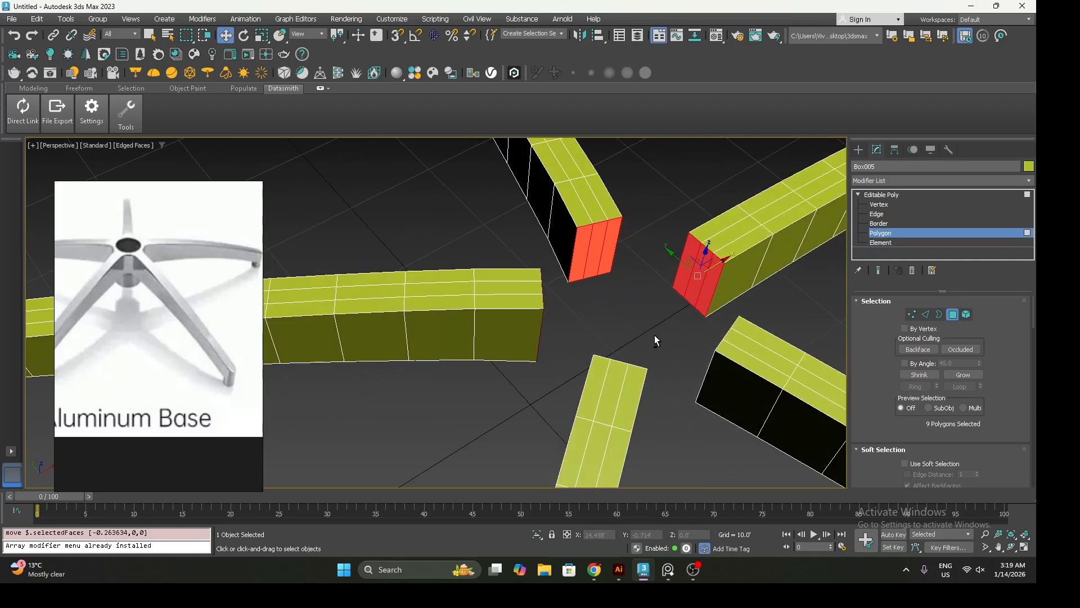
pyautogui.keyDown('alt'); pyautogui.moveTo(653, 336); pyautogui.dragTo(744, 338, button='middle'); pyautogui.keyUp('alt')
pyautogui.hotkey('ctrl', 'z')
pyautogui.keyDown('ctrl'); pyautogui.click(699, 214); pyautogui.keyUp('ctrl')
pyautogui.keyDown('ctrl'); pyautogui.click(710, 224); pyautogui.keyUp('ctrl')
pyautogui.keyDown('ctrl'); pyautogui.click(719, 233); pyautogui.keyUp('ctrl')
pyautogui.keyDown('alt'); pyautogui.moveTo(687, 288); pyautogui.dragTo(702, 315, button='middle'); pyautogui.keyUp('alt')
pyautogui.keyDown('ctrl'); pyautogui.click(687, 202); pyautogui.keyUp('ctrl')
pyautogui.keyDown('ctrl'); pyautogui.click(703, 189); pyautogui.keyUp('ctrl')
pyautogui.keyDown('ctrl'); pyautogui.click(726, 209); pyautogui.keyUp('ctrl')
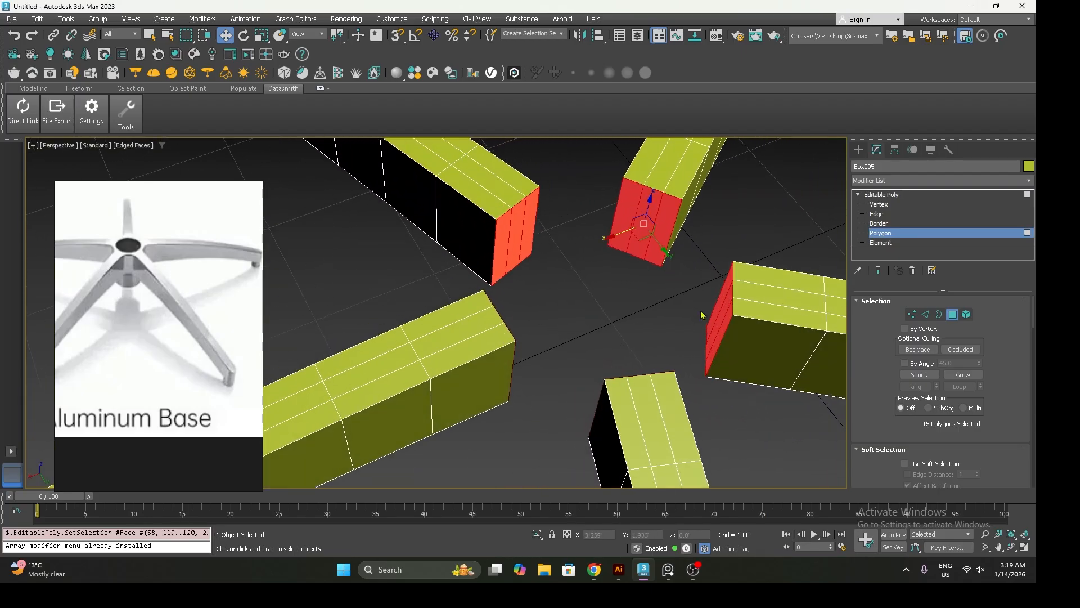
pyautogui.press('Delete')
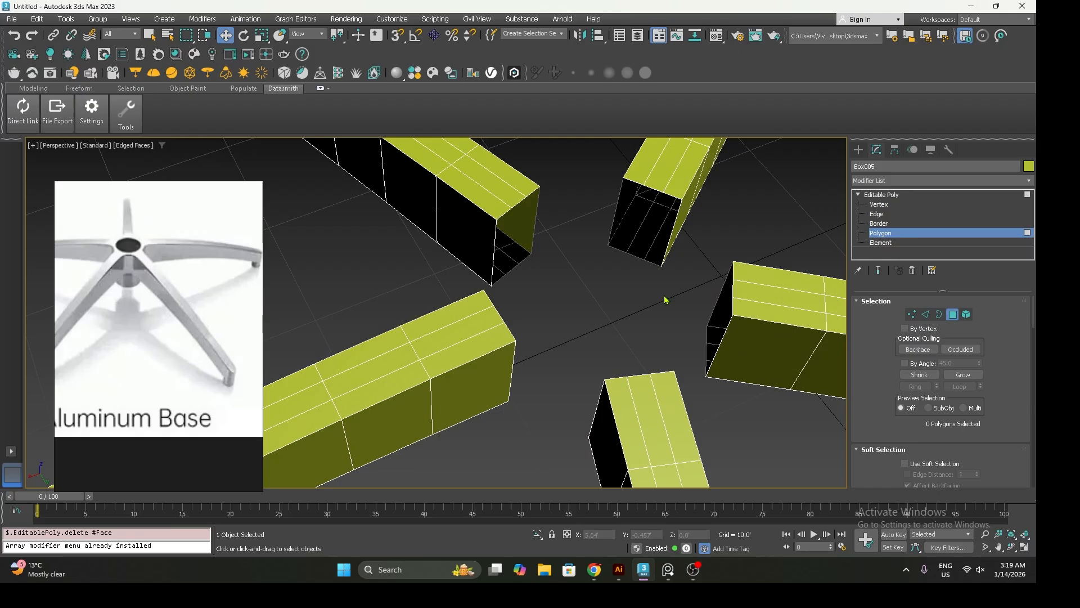
# Try to bridge the vertical inner corner edges of all five legs at once
pyautogui.click(877, 214)
pyautogui.click(671, 240)
pyautogui.keyDown('ctrl'); pyautogui.click(712, 295); pyautogui.keyUp('ctrl')
pyautogui.keyDown('alt'); pyautogui.moveTo(711, 301); pyautogui.dragTo(686, 323, button='middle'); pyautogui.keyUp('alt')
pyautogui.keyDown('ctrl'); pyautogui.click(686, 342); pyautogui.keyUp('ctrl')
pyautogui.keyDown('alt'); pyautogui.moveTo(685, 342); pyautogui.dragTo(605, 372, button='middle'); pyautogui.keyUp('alt')
pyautogui.keyDown('ctrl'); pyautogui.click(556, 265); pyautogui.keyUp('ctrl')
pyautogui.keyDown('alt'); pyautogui.moveTo(556, 264); pyautogui.dragTo(494, 257, button='middle'); pyautogui.keyUp('alt')
pyautogui.moveTo(652, 192); pyautogui.dragTo(488, 262, button='middle')
pyautogui.keyDown('ctrl'); pyautogui.click(545, 252); pyautogui.keyUp('ctrl')
pyautogui.keyDown('ctrl'); pyautogui.click(629, 246); pyautogui.keyUp('ctrl')
pyautogui.keyDown('alt'); pyautogui.moveTo(615, 280); pyautogui.dragTo(719, 288, button='middle'); pyautogui.keyUp('alt')
pyautogui.keyDown('ctrl'); pyautogui.click(652, 262); pyautogui.keyUp('ctrl')
pyautogui.keyDown('ctrl'); pyautogui.click(670, 253); pyautogui.keyUp('ctrl')
pyautogui.keyDown('ctrl'); pyautogui.click(709, 291); pyautogui.keyUp('ctrl')
pyautogui.keyDown('ctrl'); pyautogui.click(696, 263); pyautogui.keyUp('ctrl')
pyautogui.moveTo(864, 425); pyautogui.dragTo(869, 292)
pyautogui.scroll(-5, 880, 392)
pyautogui.scroll(-1, 883, 397)
pyautogui.click(913, 415)
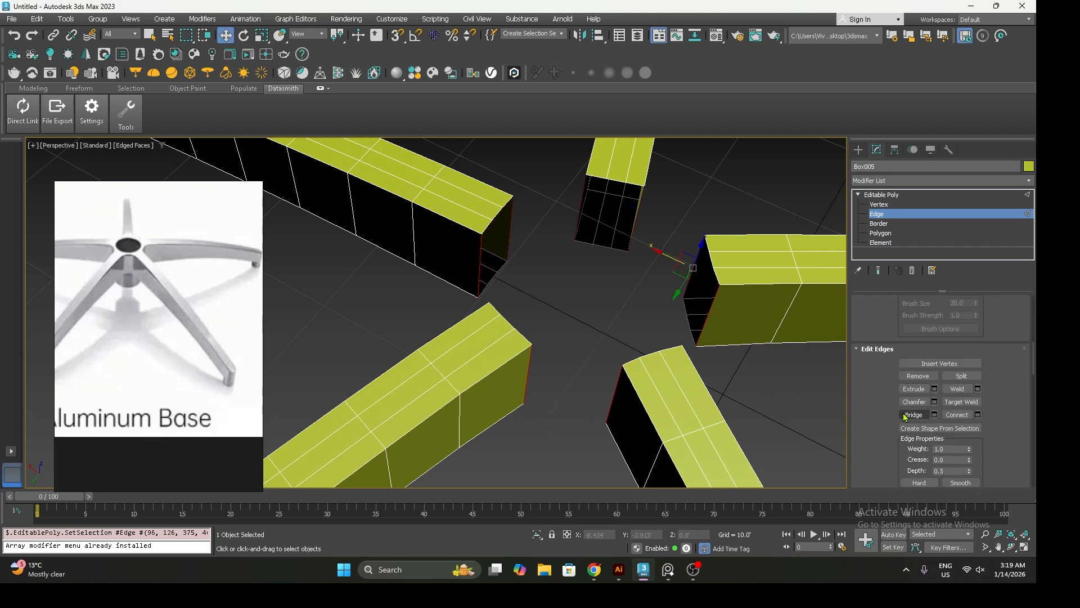
# Bridge the facing vertical inner edges of neighbouring legs across the first two gaps around the hub
pyautogui.click(708, 345)
pyautogui.click(710, 318)
pyautogui.keyDown('alt'); pyautogui.moveTo(709, 315); pyautogui.dragTo(609, 344, button='middle'); pyautogui.keyUp('alt')
pyautogui.click(629, 284)
pyautogui.keyDown('alt'); pyautogui.moveTo(627, 285); pyautogui.dragTo(539, 305, button='middle'); pyautogui.keyUp('alt')
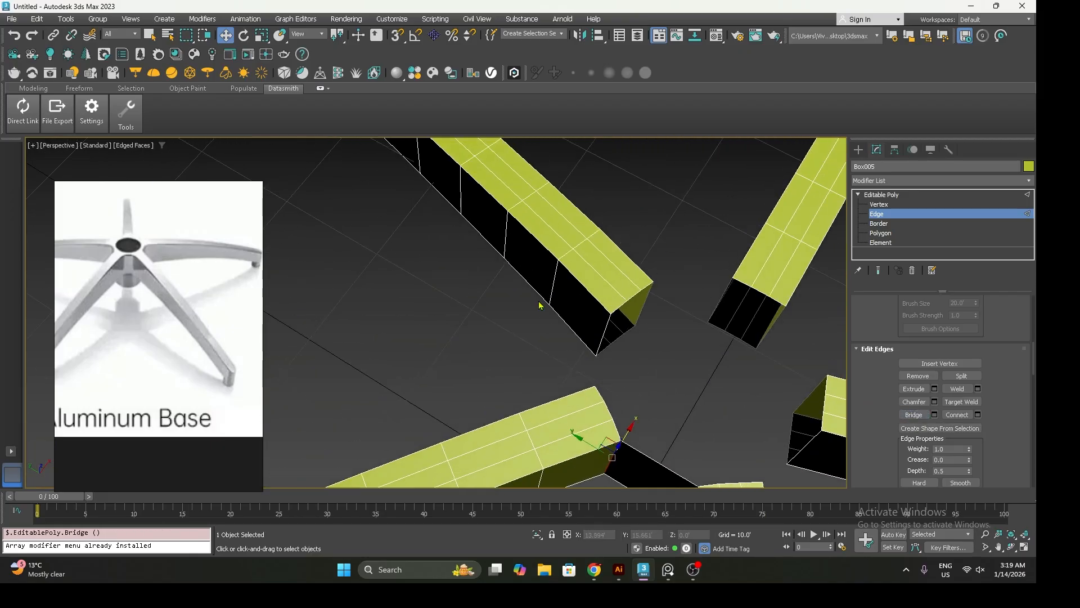
pyautogui.click(601, 327)
pyautogui.keyDown('alt'); pyautogui.moveTo(601, 327); pyautogui.dragTo(630, 293, button='middle'); pyautogui.keyUp('alt')
pyautogui.keyDown('ctrl'); pyautogui.click(529, 316); pyautogui.keyUp('ctrl')
pyautogui.click(916, 420)
# Bridge the facing vertical inner edges across the next two gaps between legs around the hub
pyautogui.click(639, 296)
pyautogui.keyDown('ctrl'); pyautogui.click(718, 320); pyautogui.keyUp('ctrl')
pyautogui.click(913, 414)
pyautogui.click(750, 365)
pyautogui.keyDown('alt'); pyautogui.moveTo(778, 399); pyautogui.dragTo(663, 373, button='middle'); pyautogui.keyUp('alt')
pyautogui.keyDown('ctrl'); pyautogui.click(670, 358); pyautogui.keyUp('ctrl')
pyautogui.click(914, 415)
# Bridge the last pair of facing vertical inner edges to close the hub ring, and clear the edge selection
pyautogui.keyDown('alt'); pyautogui.moveTo(568, 331); pyautogui.dragTo(644, 374, button='middle'); pyautogui.keyUp('alt')
pyautogui.click(637, 380)
pyautogui.keyDown('ctrl'); pyautogui.click(562, 364); pyautogui.keyUp('ctrl')
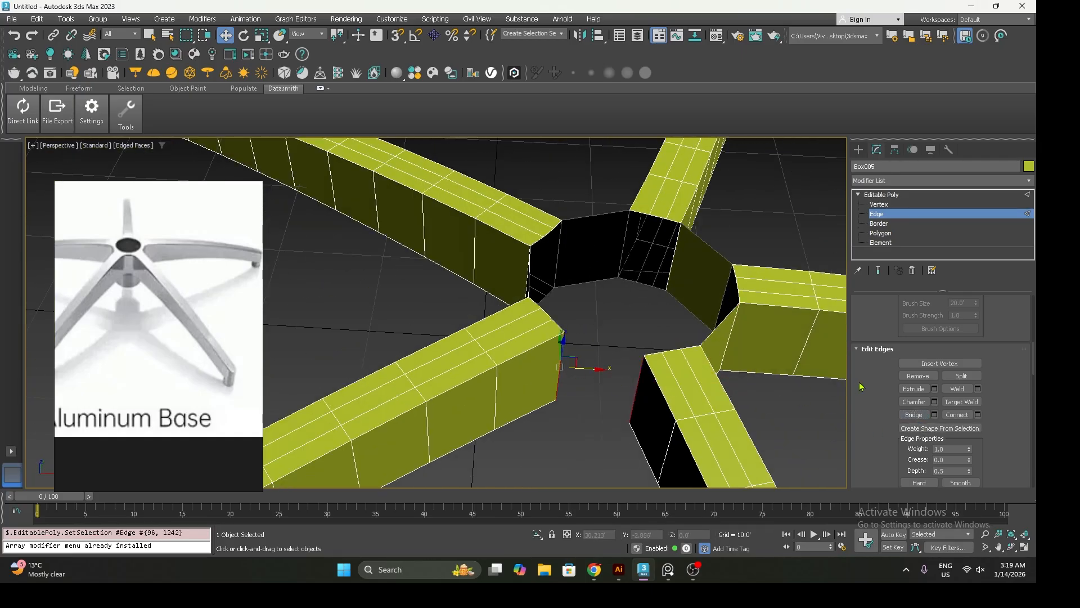
pyautogui.click(912, 415)
pyautogui.keyDown('alt'); pyautogui.moveTo(679, 359); pyautogui.dragTo(606, 342, button='middle'); pyautogui.keyUp('alt')
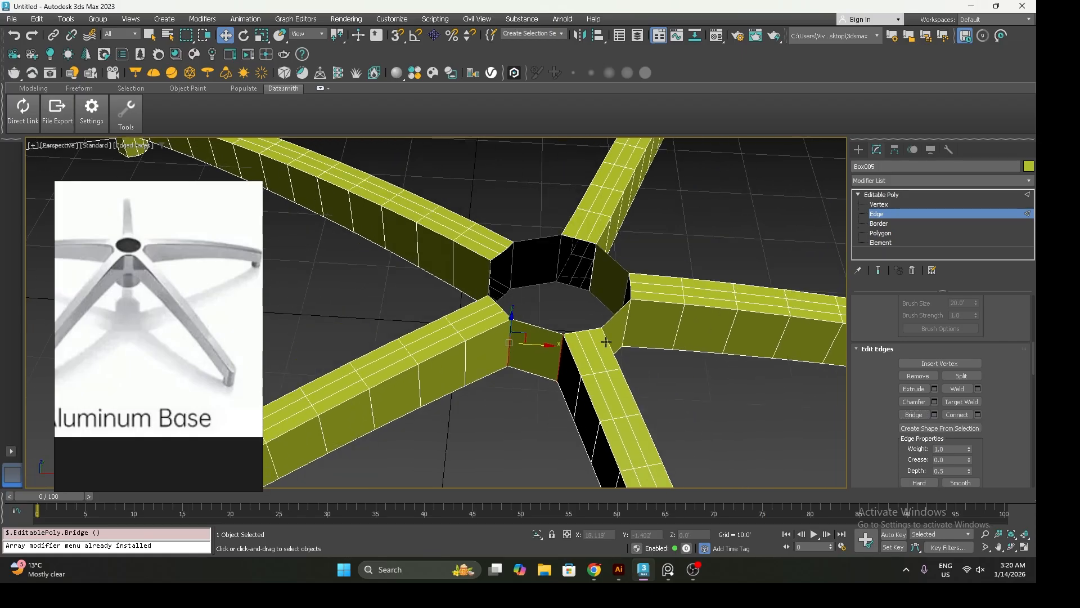
pyautogui.click(666, 385)
pyautogui.scroll(-4, 607, 355)
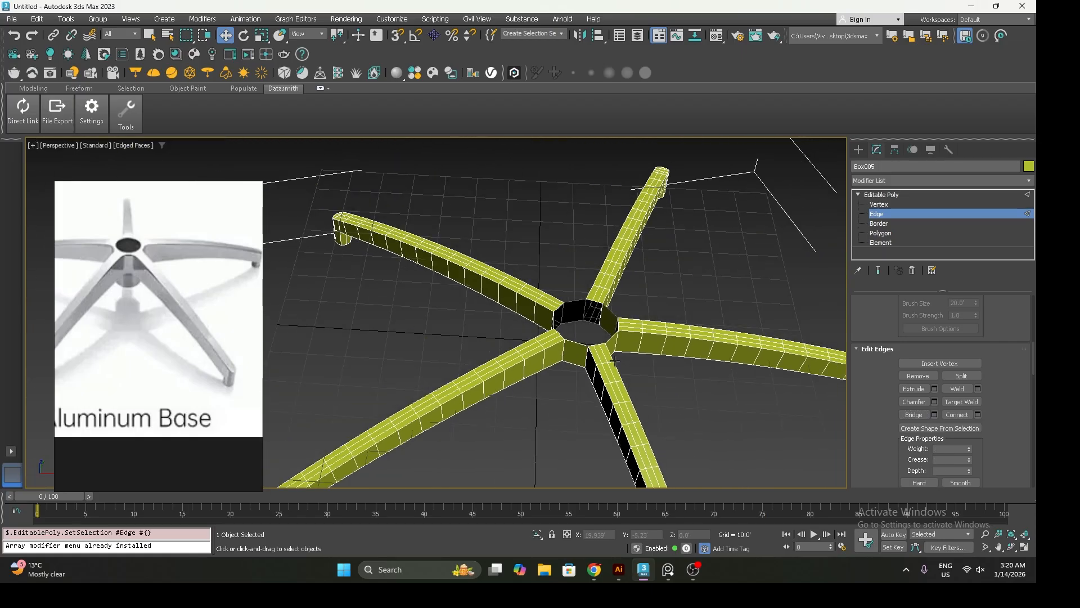
# Extend the hub's upper and lower open borders inward by scaling them, forming a narrow flat rim around the opening on each side
pyautogui.click(878, 223)
pyautogui.click(615, 315)
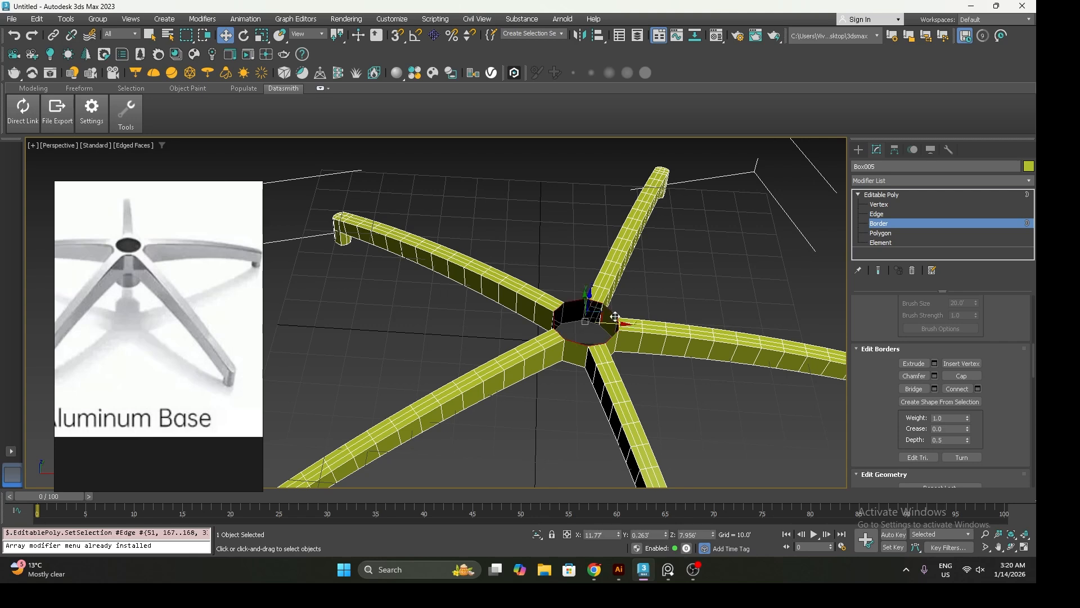
pyautogui.press('r')
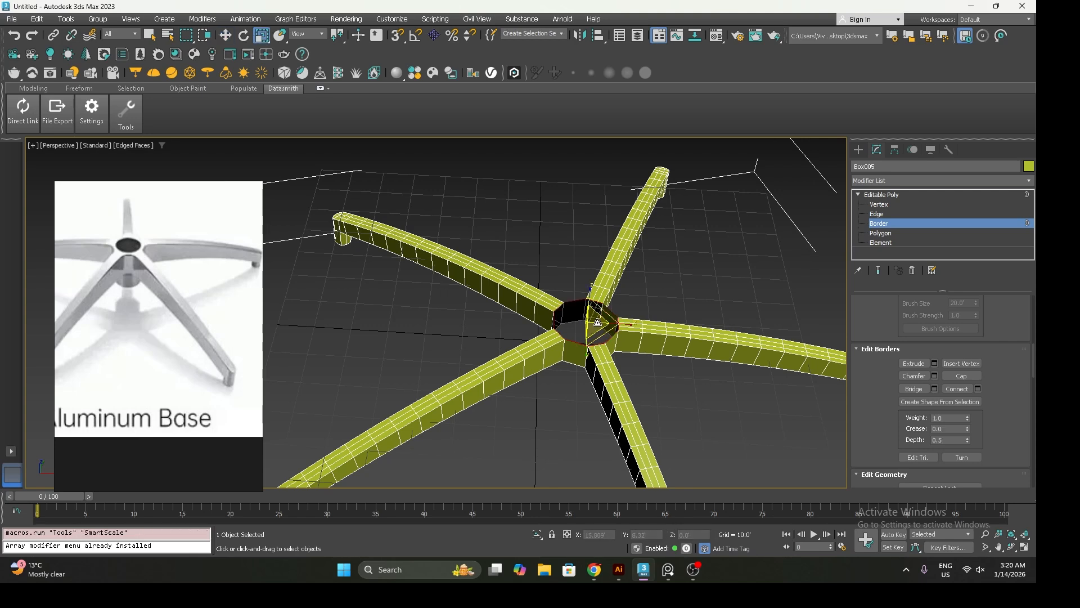
pyautogui.moveTo(597, 331); pyautogui.dragTo(600, 342)
pyautogui.keyDown('alt'); pyautogui.moveTo(599, 342); pyautogui.dragTo(570, 316, button='middle'); pyautogui.keyUp('alt')
pyautogui.click(574, 329)
pyautogui.moveTo(597, 353); pyautogui.dragTo(597, 355)
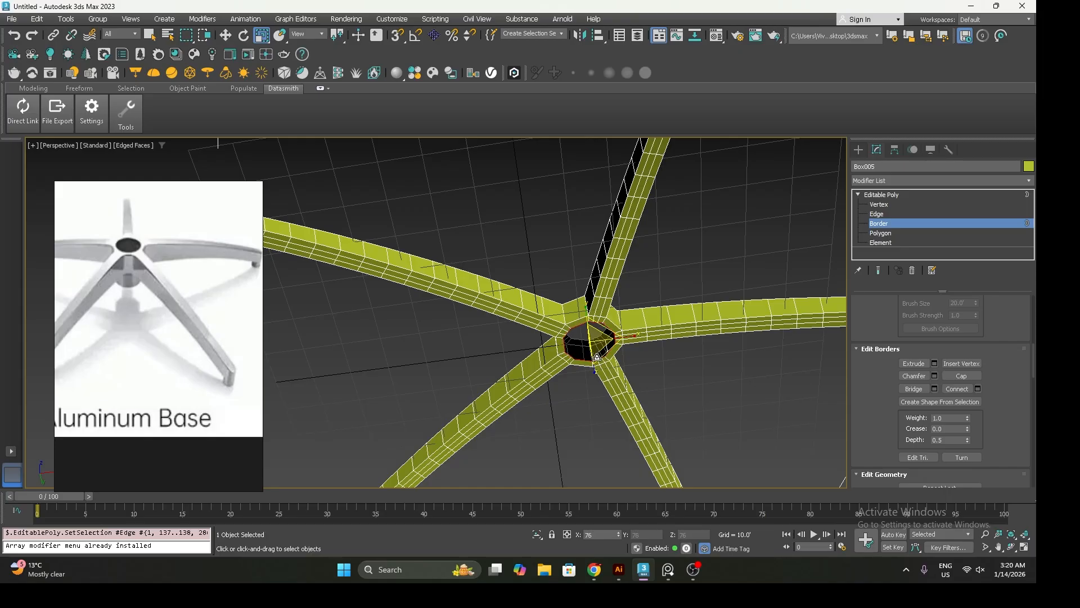
pyautogui.moveTo(596, 355)
pyautogui.keyDown('alt'); pyautogui.mouseDown(button='middle')
pyautogui.moveTo(581, 376)
pyautogui.moveTo(580, 427)
pyautogui.moveTo(569, 393)
pyautogui.moveTo(593, 309)
pyautogui.moveTo(584, 367)
pyautogui.mouseUp(button='middle'); pyautogui.keyUp('alt')
pyautogui.press('w')
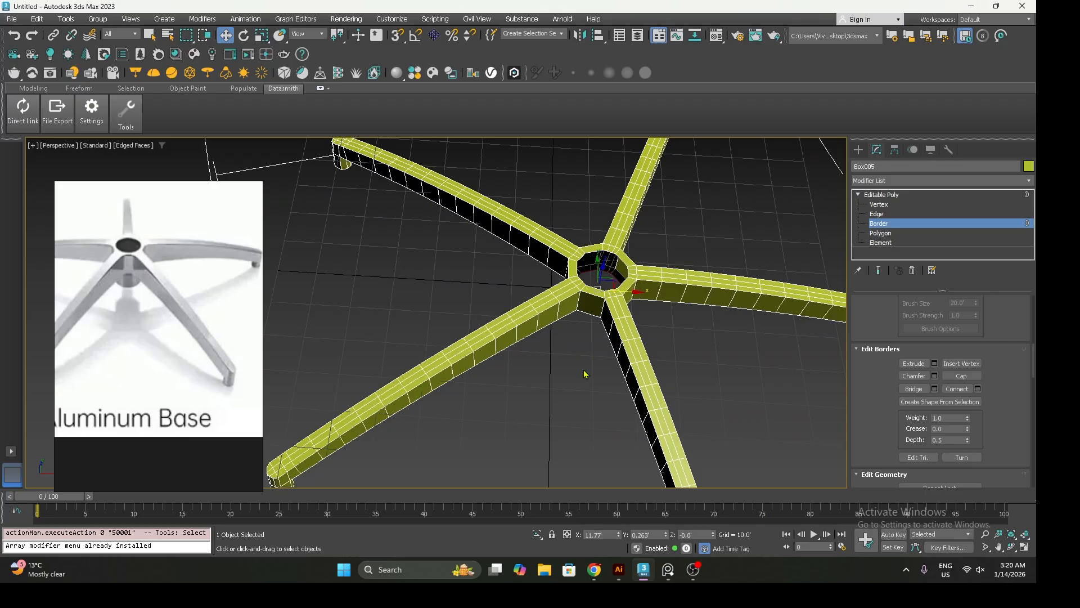
# Select the upper outer edge loops along the first few legs, including the short hub edges joining them
pyautogui.click(877, 214)
pyautogui.click(710, 328)
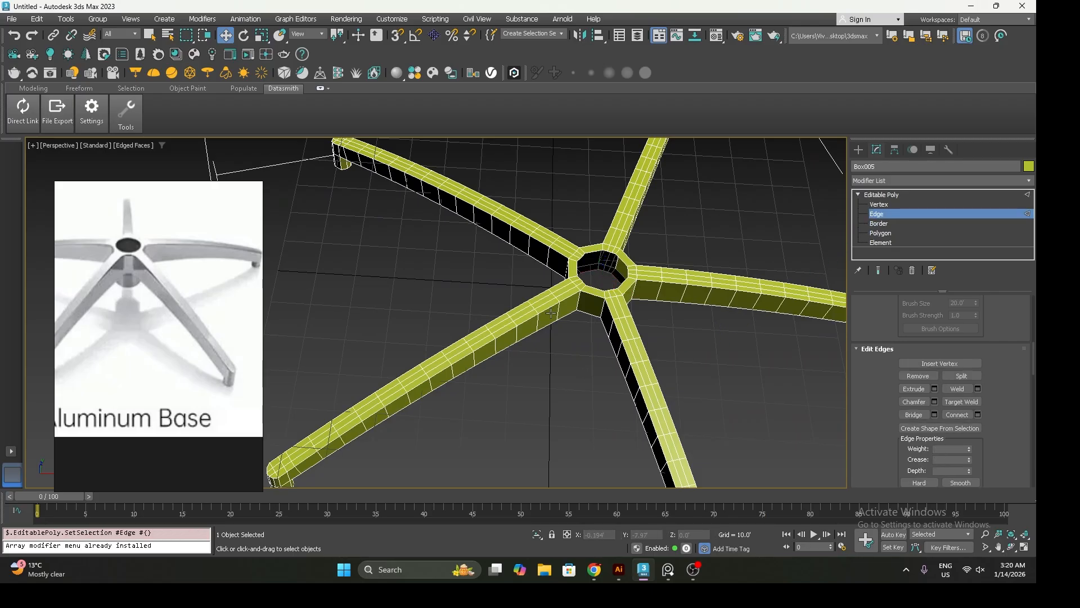
pyautogui.scroll(2, 590, 285)
pyautogui.doubleClick(583, 287)
pyautogui.moveTo(588, 287); pyautogui.dragTo(653, 306, button='middle')
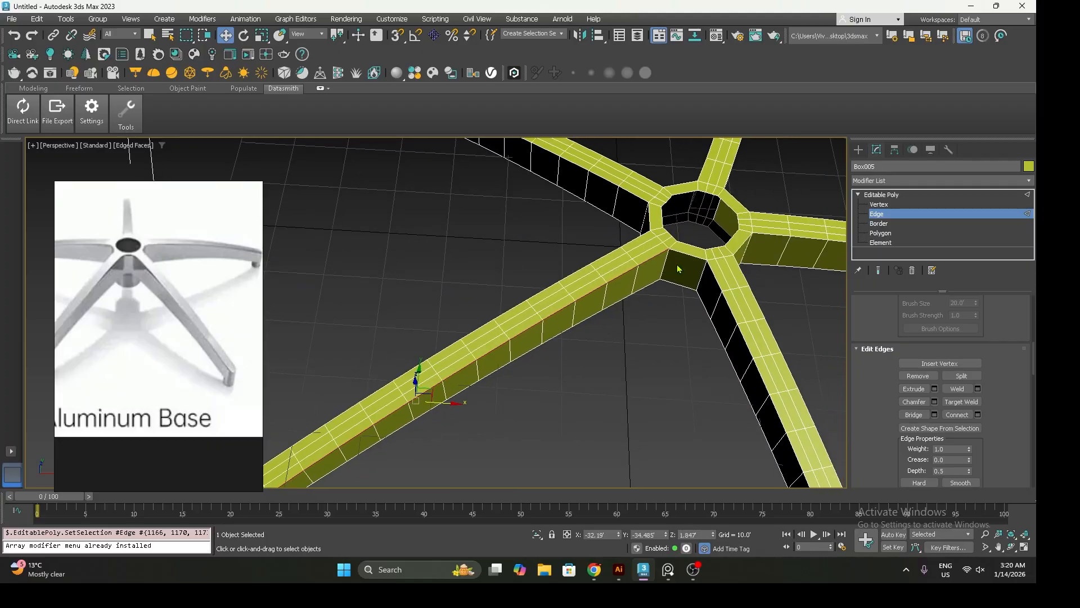
pyautogui.doubleClick(715, 275)
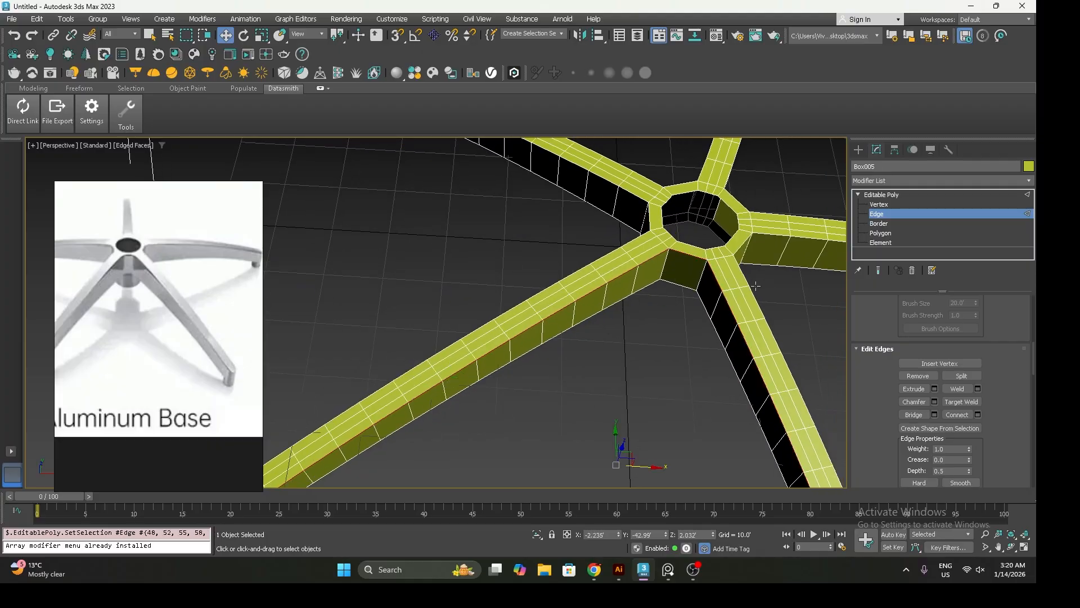
pyautogui.keyDown('ctrl'); pyautogui.doubleClick(744, 274); pyautogui.keyUp('ctrl')
pyautogui.keyDown('alt'); pyautogui.moveTo(759, 289); pyautogui.dragTo(498, 235, button='middle'); pyautogui.keyUp('alt')
pyautogui.keyDown('ctrl'); pyautogui.doubleClick(578, 260); pyautogui.keyUp('ctrl')
pyautogui.keyDown('alt'); pyautogui.moveTo(607, 252); pyautogui.dragTo(470, 267, button='middle'); pyautogui.keyUp('alt')
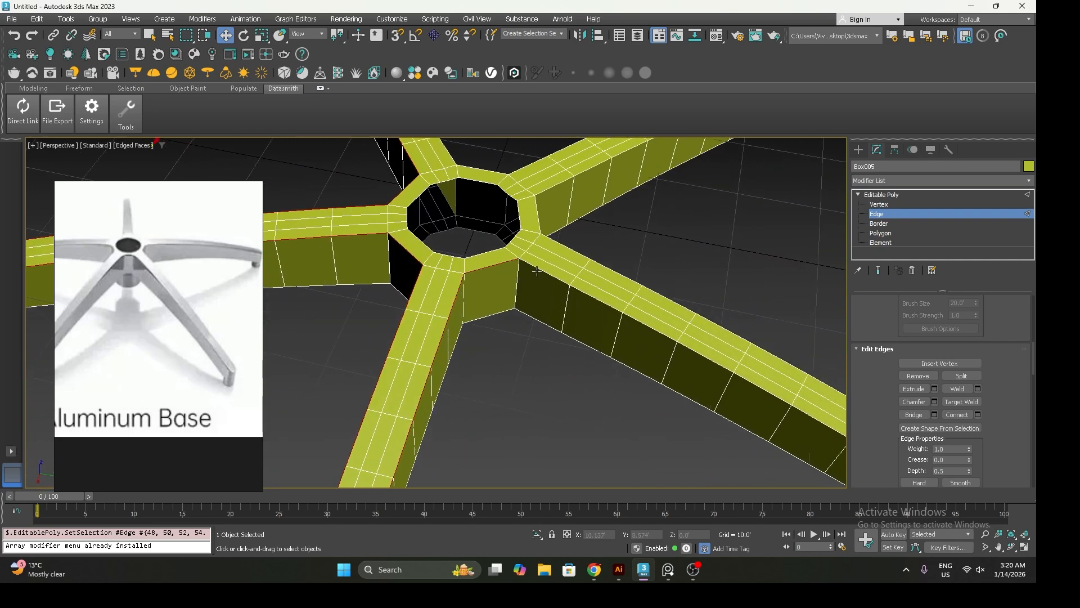
# Add the upper outer edges of the remaining legs and the hub edges between them to the selection
pyautogui.keyDown('alt'); pyautogui.moveTo(536, 270); pyautogui.dragTo(423, 317, button='middle'); pyautogui.keyUp('alt')
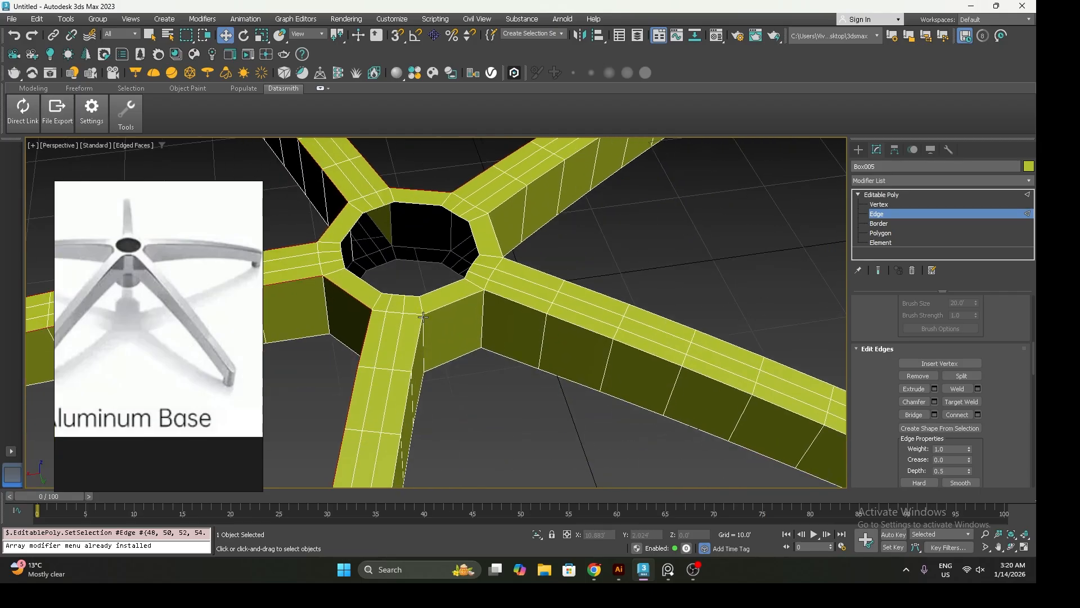
pyautogui.keyDown('ctrl'); pyautogui.click(477, 299); pyautogui.keyUp('ctrl')
pyautogui.keyDown('ctrl'); pyautogui.click(500, 296); pyautogui.keyUp('ctrl')
pyautogui.keyDown('ctrl'); pyautogui.click(543, 273); pyautogui.keyUp('ctrl')
pyautogui.keyDown('alt'); pyautogui.moveTo(542, 273); pyautogui.dragTo(439, 288, button='middle'); pyautogui.keyUp('alt')
pyautogui.keyDown('ctrl'); pyautogui.doubleClick(591, 296); pyautogui.keyUp('ctrl')
# Add the rounded upper edges at the leg tips so the selected outline runs around each leg end
pyautogui.scroll(-5, 543, 310)
pyautogui.scroll(4, 552, 311)
pyautogui.keyDown('alt'); pyautogui.moveTo(371, 291); pyautogui.dragTo(458, 333, button='middle'); pyautogui.keyUp('alt')
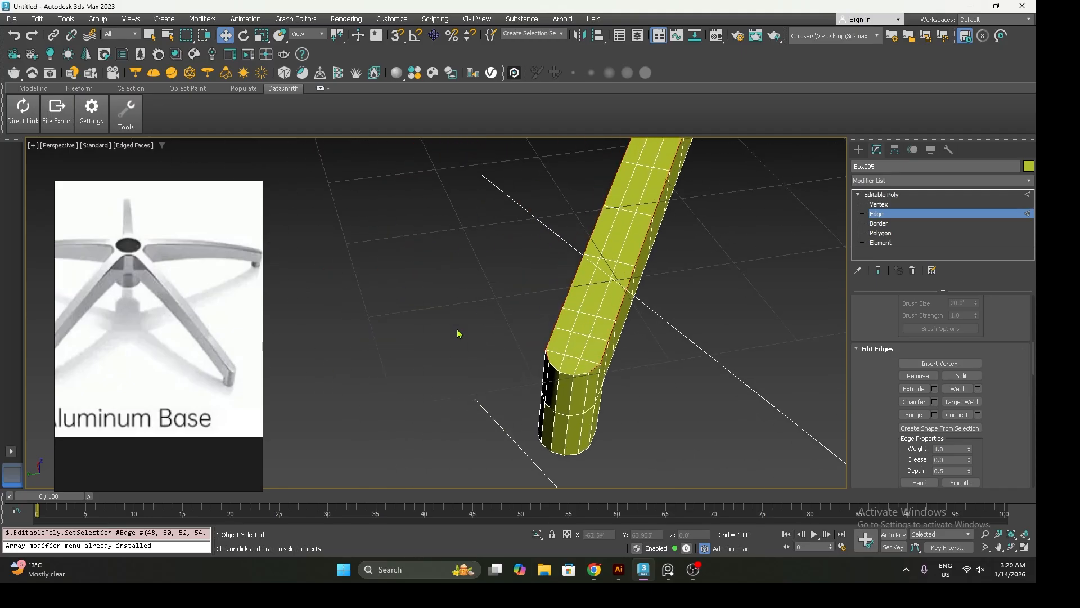
pyautogui.moveTo(596, 408); pyautogui.dragTo(471, 369, button='middle')
pyautogui.scroll(-6, 470, 369)
pyautogui.keyDown('alt'); pyautogui.moveTo(539, 389); pyautogui.dragTo(470, 376, button='middle'); pyautogui.keyUp('alt')
pyautogui.scroll(4, 457, 350)
pyautogui.scroll(2, 457, 349)
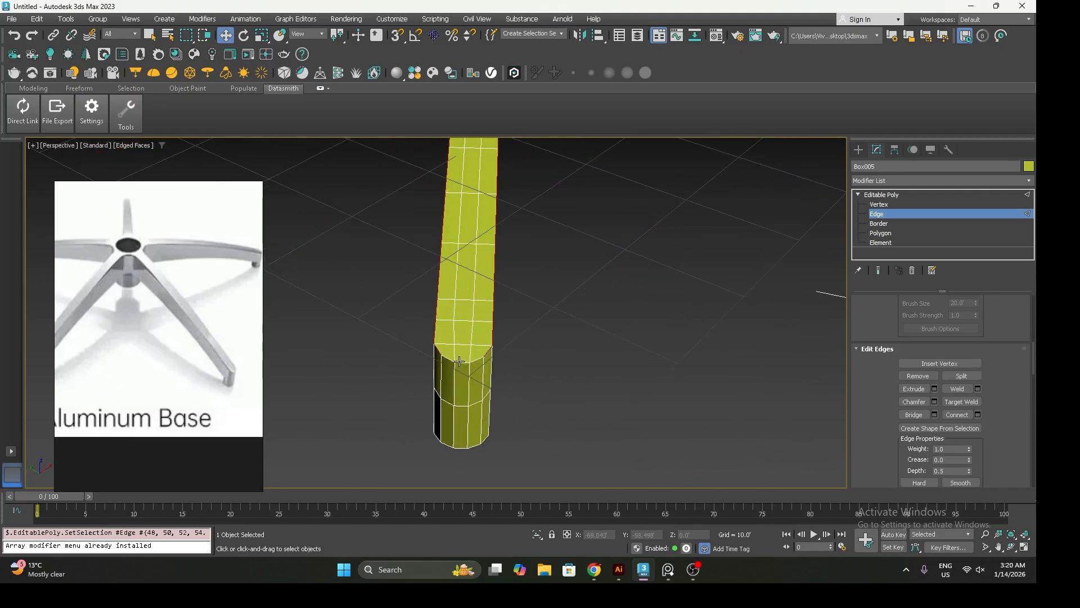
pyautogui.keyDown('alt'); pyautogui.moveTo(549, 396); pyautogui.dragTo(512, 385, button='middle'); pyautogui.keyUp('alt')
pyautogui.scroll(-7, 531, 389)
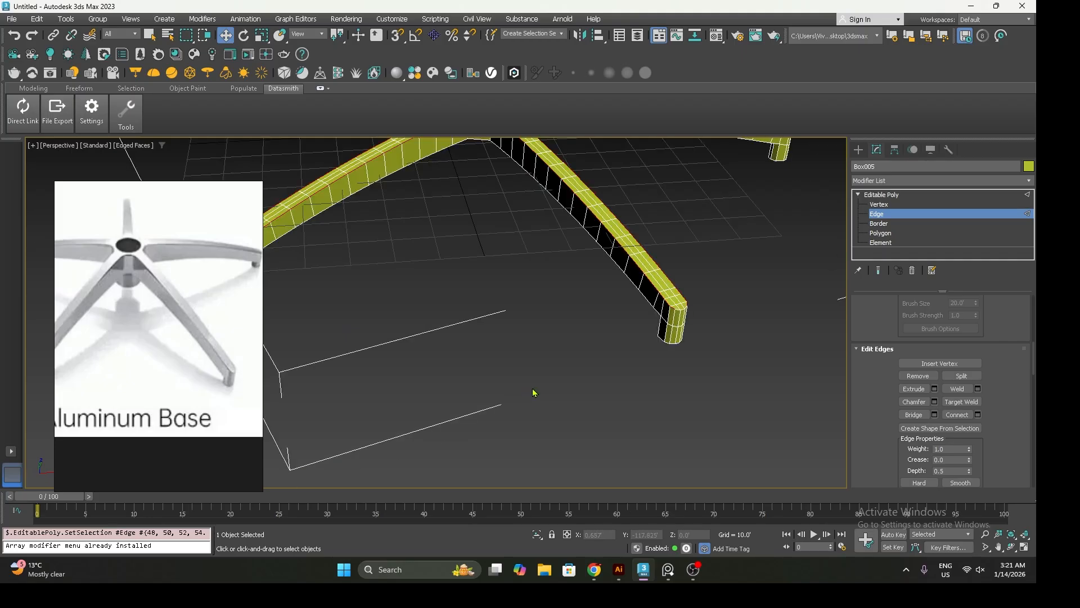
pyautogui.scroll(8, 605, 350)
pyautogui.scroll(-3, 670, 360)
pyautogui.moveTo(670, 361); pyautogui.dragTo(515, 360, button='middle')
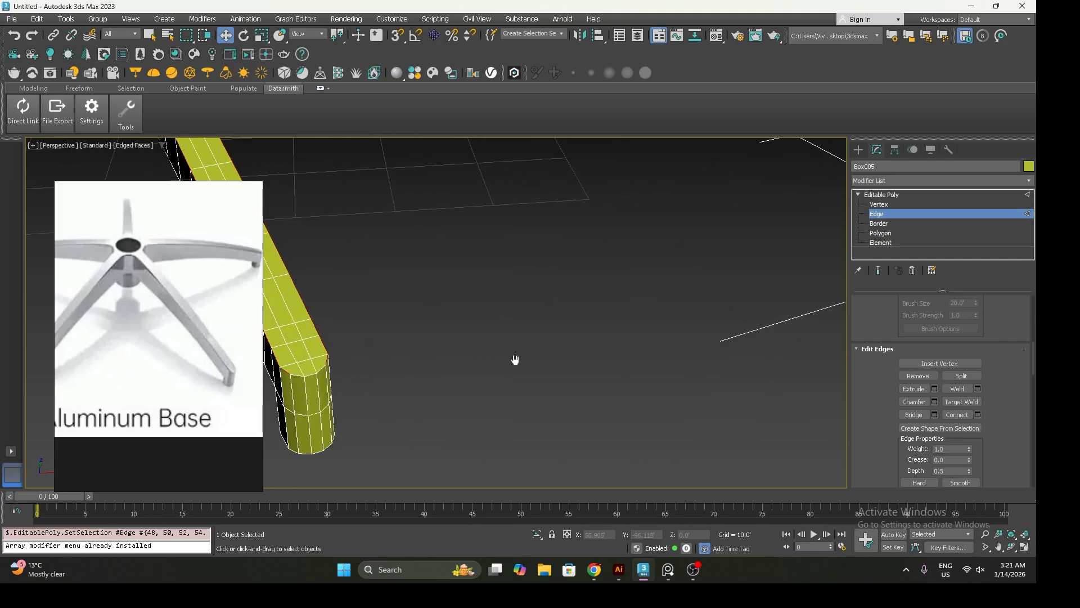
pyautogui.moveTo(451, 382); pyautogui.dragTo(504, 383, button='middle')
pyautogui.scroll(-5, 468, 389)
pyautogui.moveTo(413, 371); pyautogui.dragTo(466, 356, button='middle')
pyautogui.scroll(3, 464, 372)
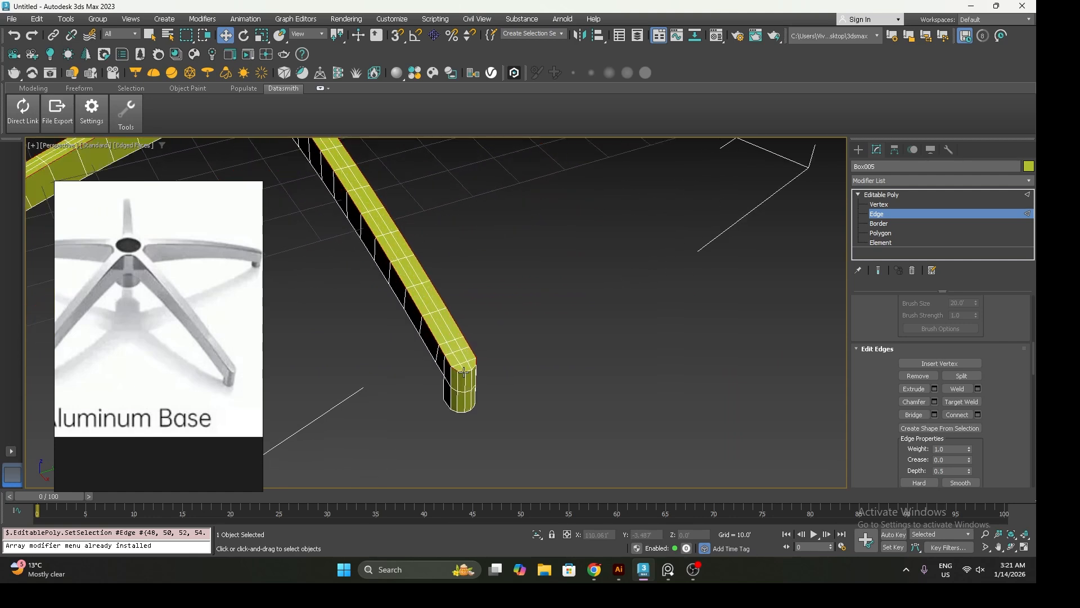
pyautogui.moveTo(568, 312); pyautogui.dragTo(492, 309, button='middle')
pyautogui.scroll(3, 502, 340)
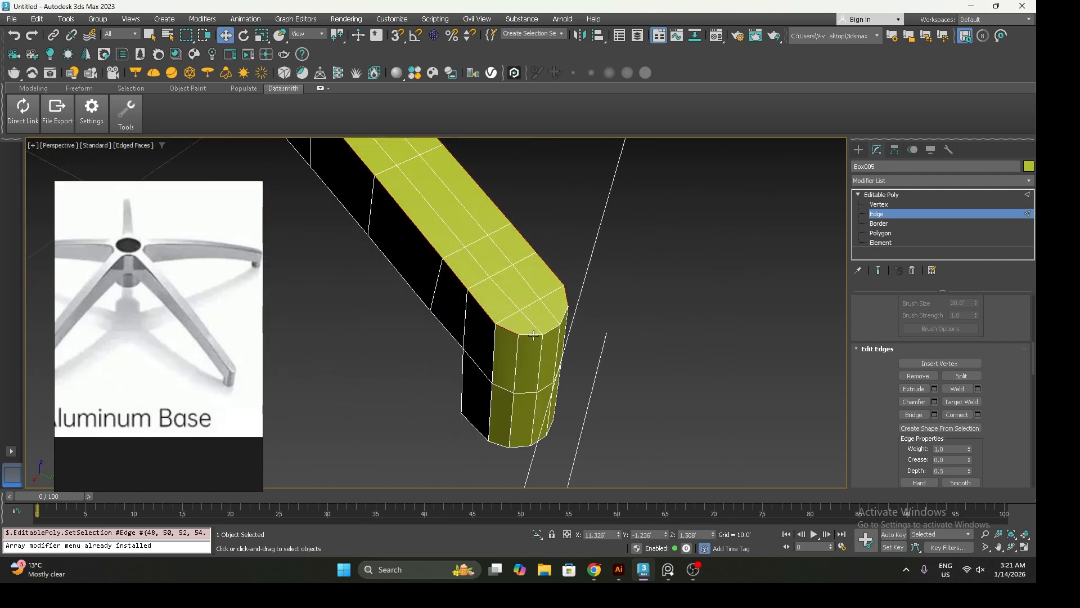
pyautogui.scroll(-2, 549, 343)
pyautogui.moveTo(549, 343)
pyautogui.keyDown('alt'); pyautogui.mouseDown(button='middle')
pyautogui.moveTo(517, 336)
pyautogui.moveTo(551, 354)
pyautogui.mouseUp(button='middle'); pyautogui.keyUp('alt')
pyautogui.scroll(-4, 518, 339)
pyautogui.scroll(4, 516, 344)
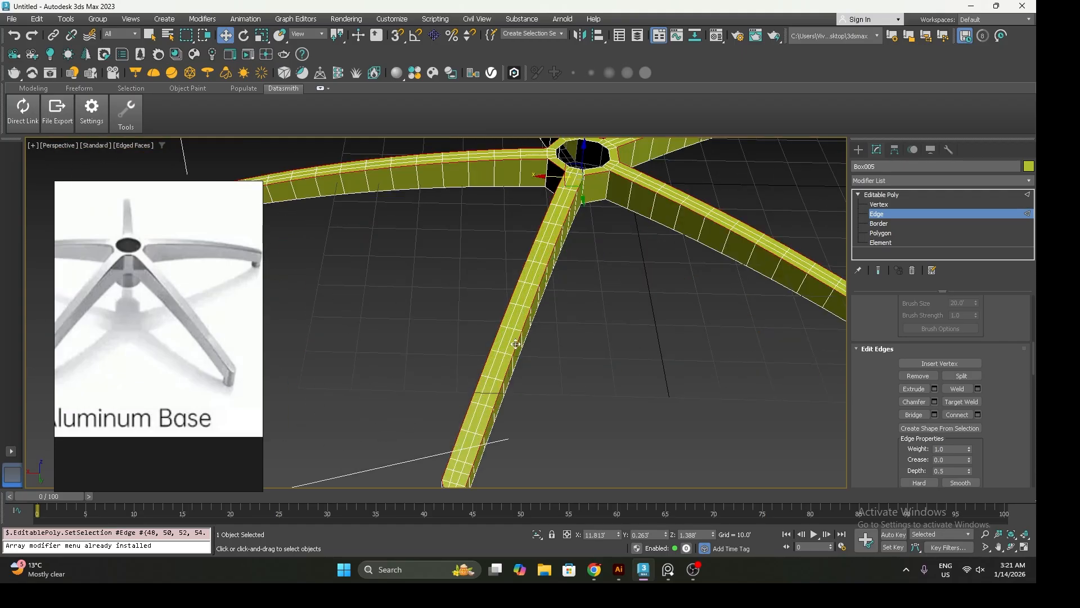
# Chamfer the selected upper outline edges of the base with an amount of about 0.603
pyautogui.rightClick(516, 344)
pyautogui.click(417, 403)
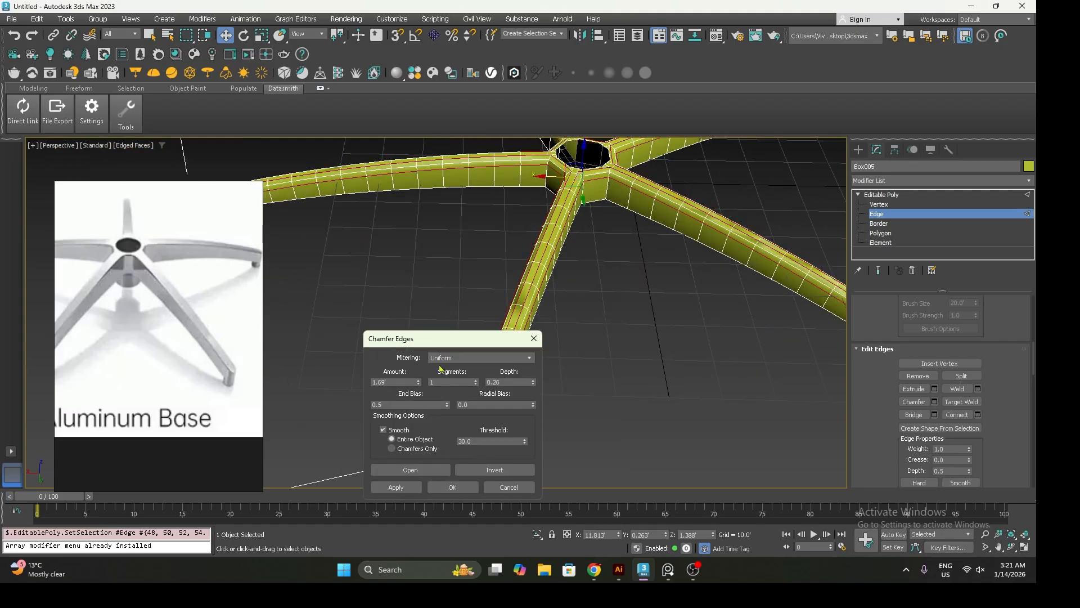
pyautogui.moveTo(441, 348); pyautogui.dragTo(656, 345)
pyautogui.moveTo(634, 379); pyautogui.dragTo(636, 420)
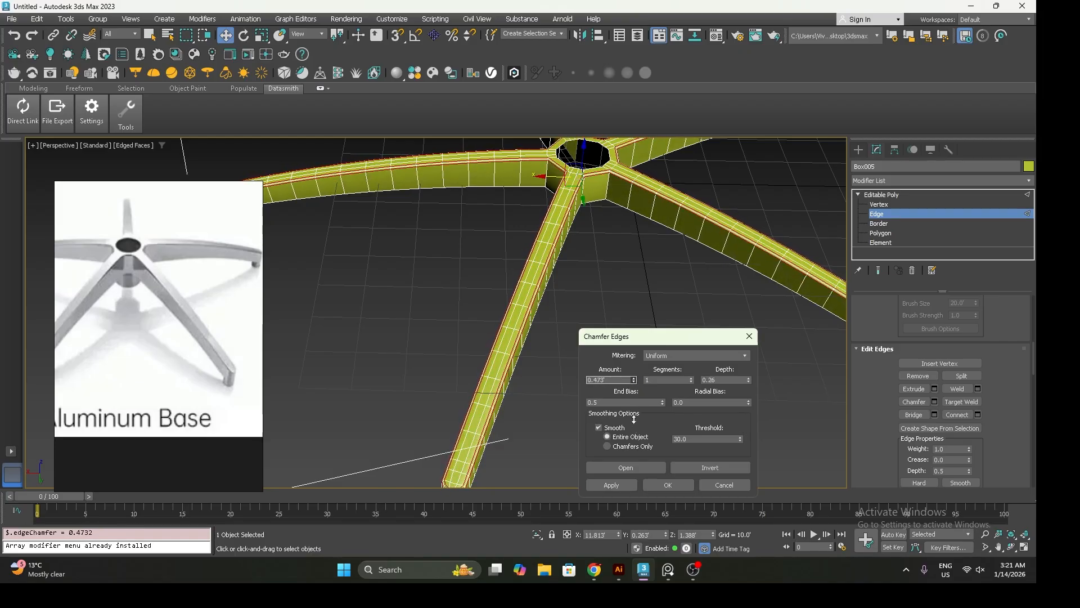
pyautogui.moveTo(493, 397); pyautogui.dragTo(491, 318, button='middle')
pyautogui.scroll(3, 487, 375)
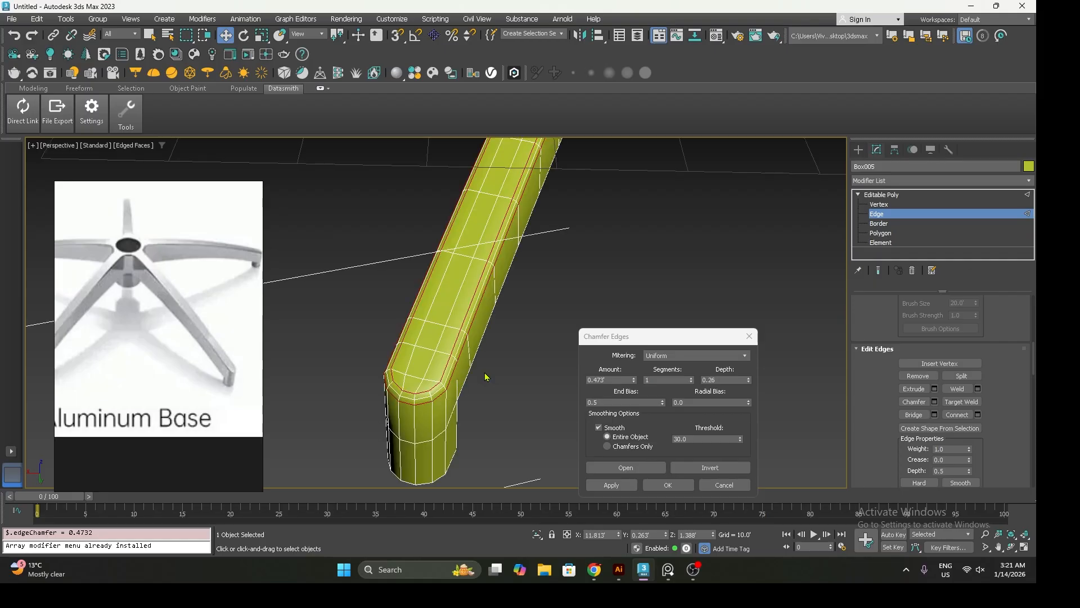
pyautogui.moveTo(634, 381); pyautogui.dragTo(633, 372)
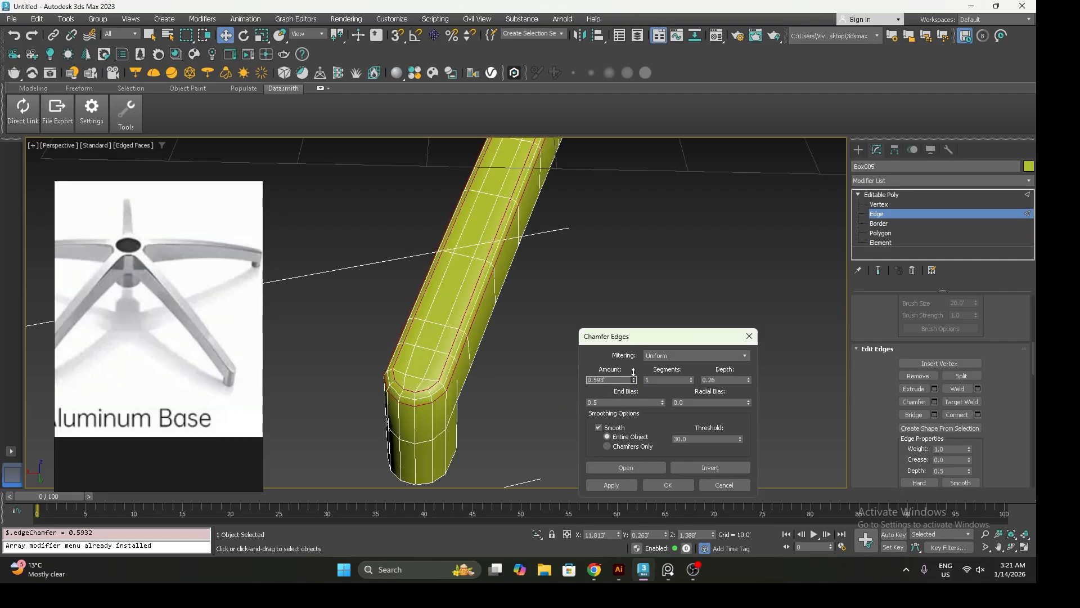
# Set the chamfer to 2 segments, adjust its depth and apply it to the base's upper edges
pyautogui.click(691, 379)
pyautogui.scroll(-8, 487, 327)
pyautogui.moveTo(494, 315); pyautogui.dragTo(499, 357, button='middle')
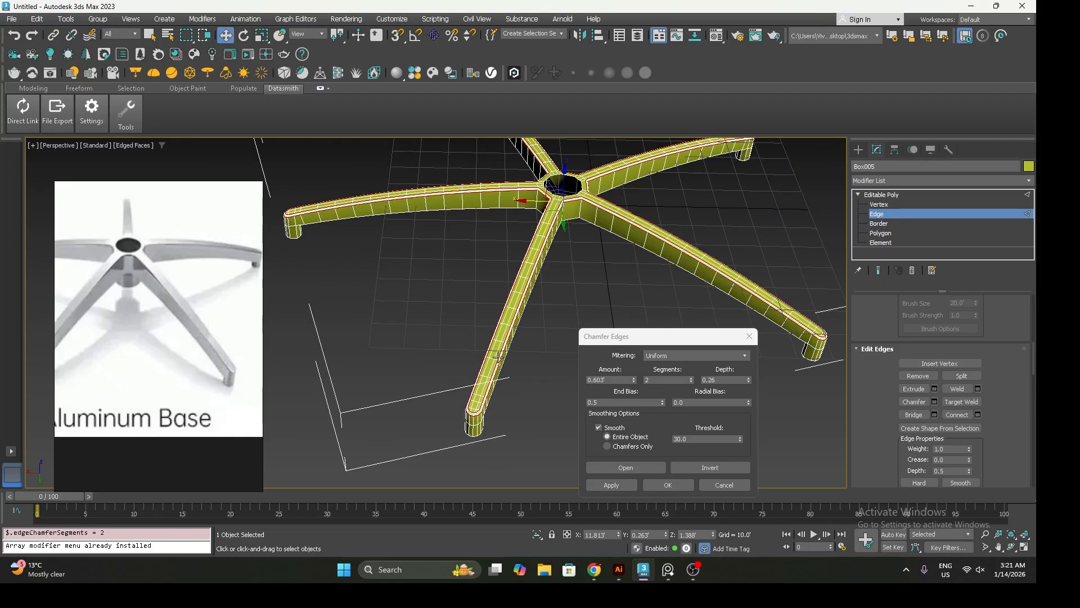
pyautogui.moveTo(508, 274); pyautogui.dragTo(485, 353, button='middle')
pyautogui.scroll(5, 539, 308)
pyautogui.scroll(3, 538, 308)
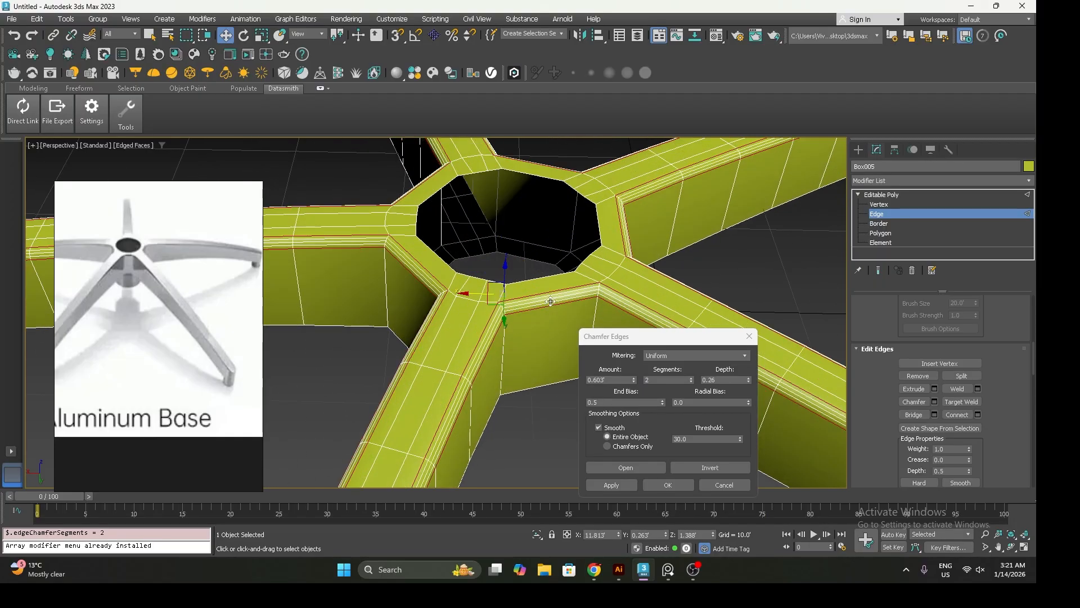
pyautogui.scroll(-3, 532, 310)
pyautogui.keyDown('alt'); pyautogui.moveTo(530, 310); pyautogui.dragTo(575, 315, button='middle'); pyautogui.keyUp('alt')
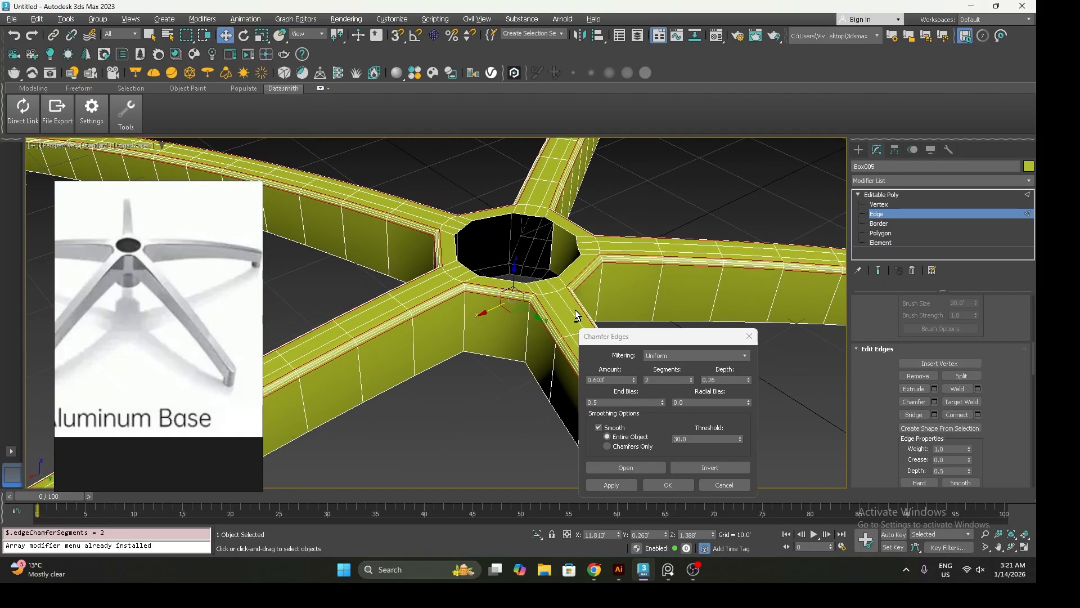
pyautogui.click(664, 486)
pyautogui.moveTo(749, 382); pyautogui.dragTo(744, 378)
pyautogui.click(666, 483)
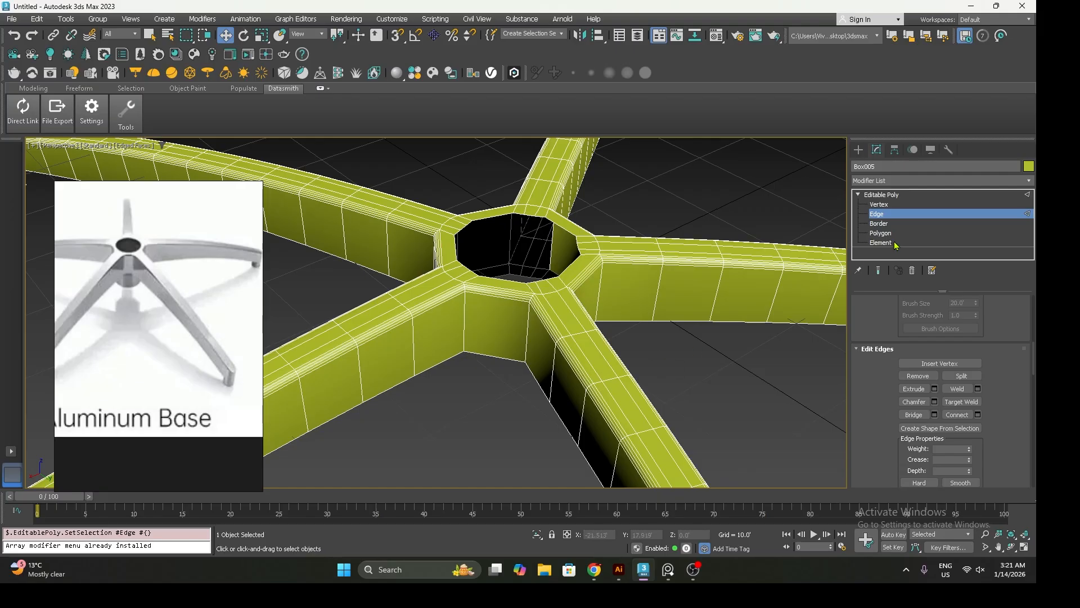
# Examine the whole chamfered base in shaded view with the edge wireframe hidden
pyautogui.click(896, 195)
pyautogui.moveTo(684, 328); pyautogui.dragTo(643, 326, button='middle')
pyautogui.press('F4')
pyautogui.moveTo(616, 394); pyautogui.dragTo(583, 285, button='middle')
pyautogui.scroll(-4, 591, 293)
pyautogui.scroll(-4, 634, 308)
pyautogui.press('F4')
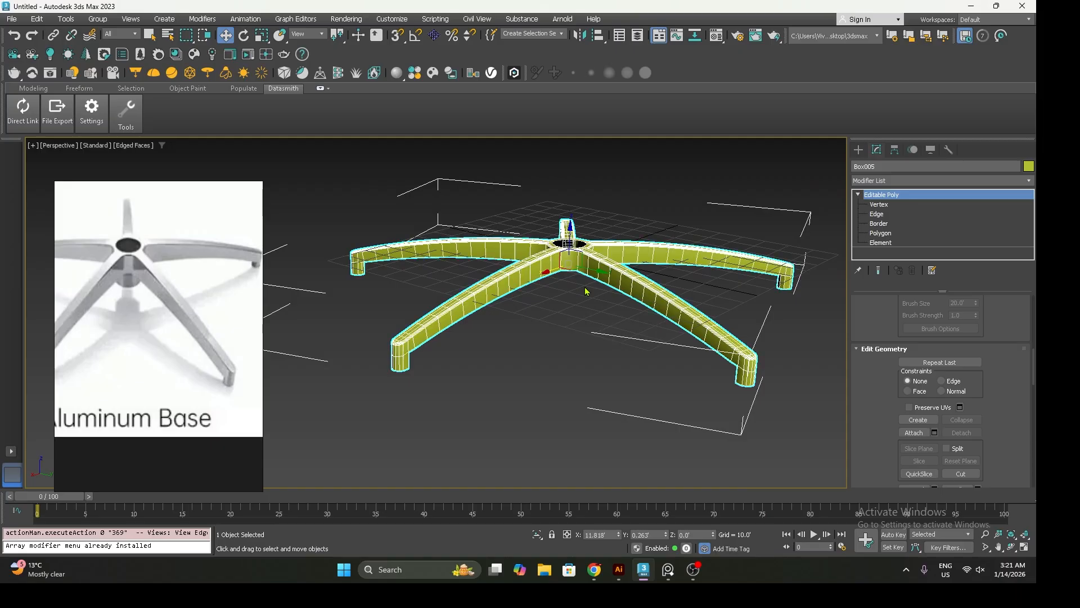
# Select the complete ring of vertical side edges running around all five legs
pyautogui.scroll(5, 585, 287)
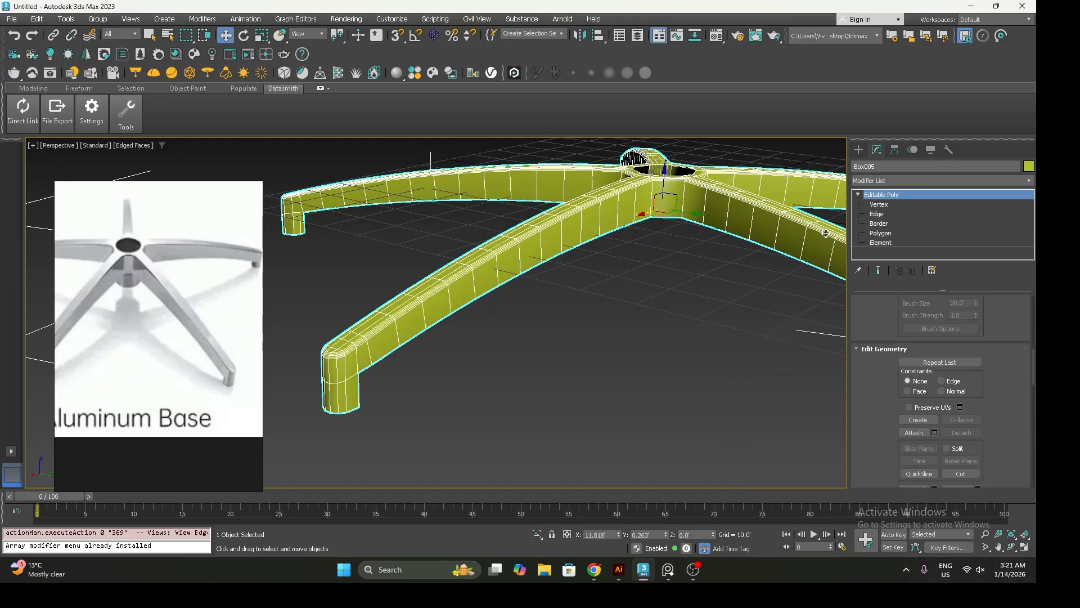
pyautogui.click(872, 215)
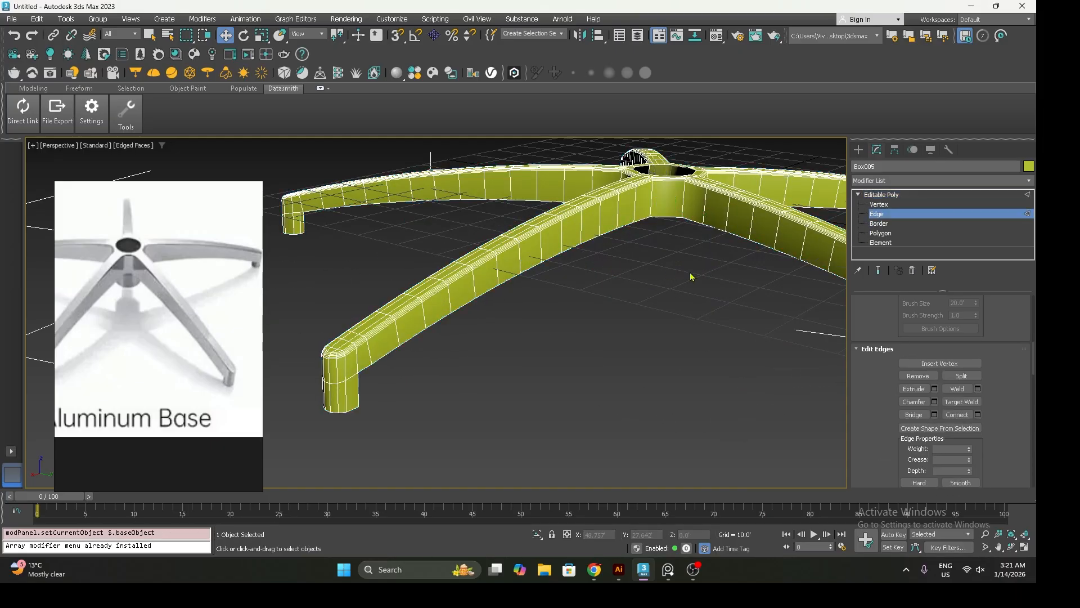
pyautogui.click(619, 214)
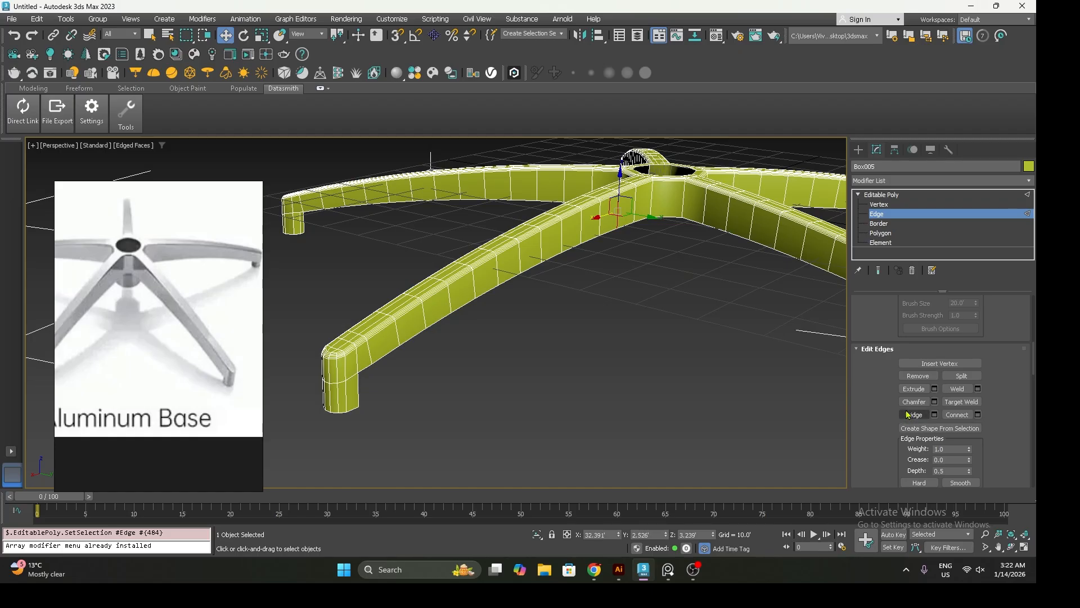
pyautogui.scroll(5, 880, 400)
pyautogui.scroll(5, 880, 400)
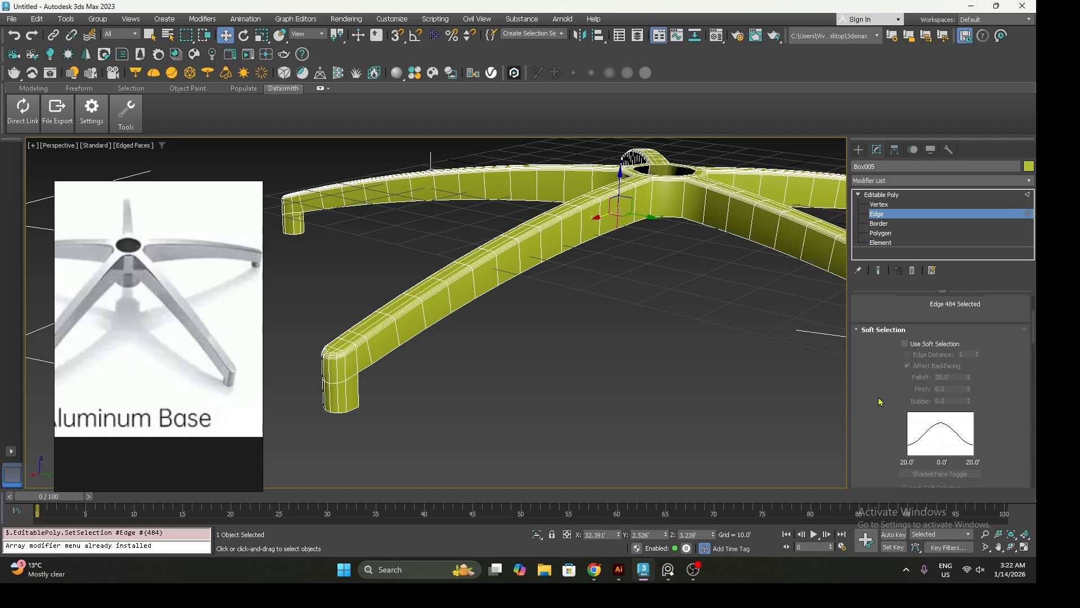
pyautogui.click(914, 385)
pyautogui.scroll(-4, 645, 319)
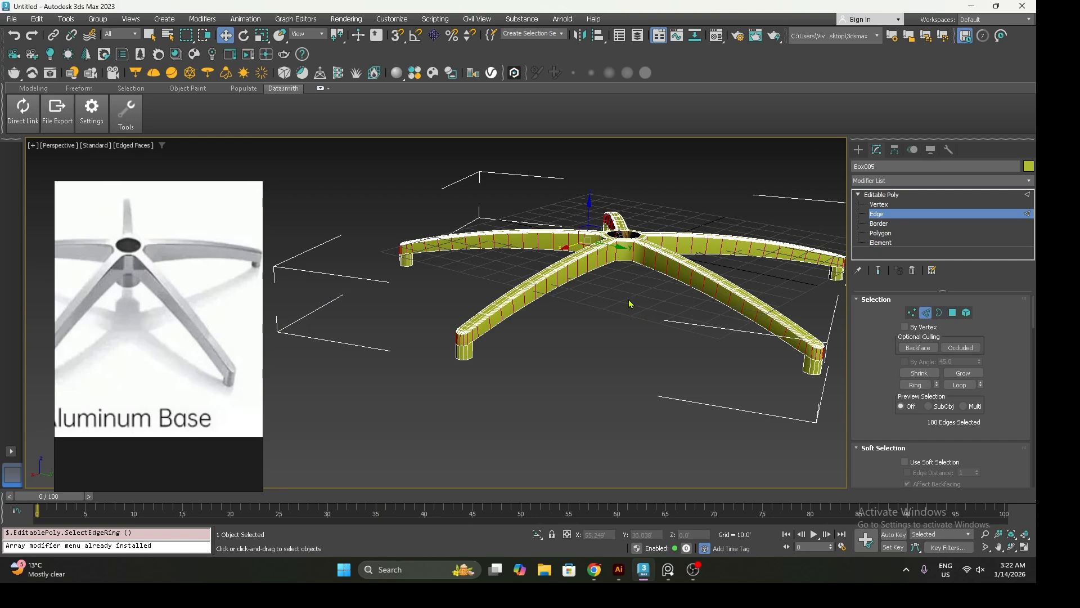
# Connect the ringed side edges with 2 segments, slide 0 and an increased pinch, and clear the edge selection
pyautogui.scroll(3, 558, 283)
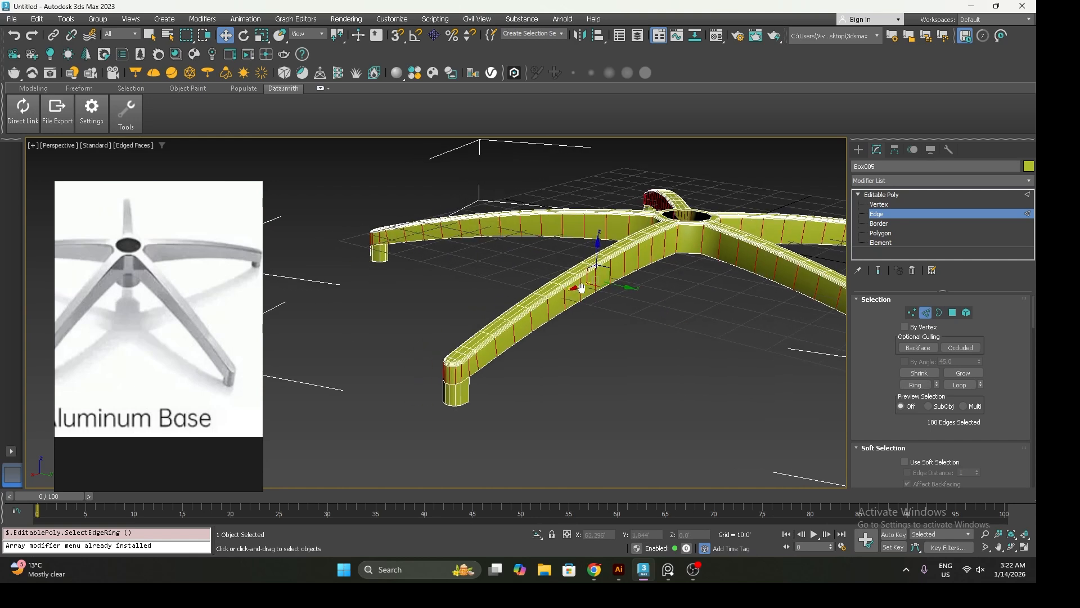
pyautogui.rightClick(577, 297)
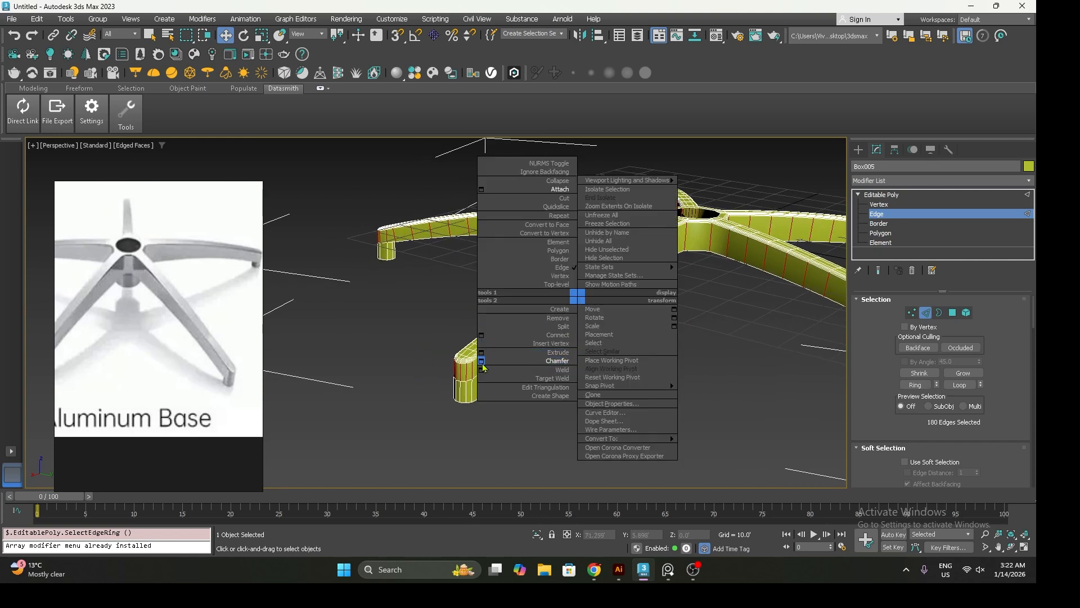
pyautogui.click(481, 335)
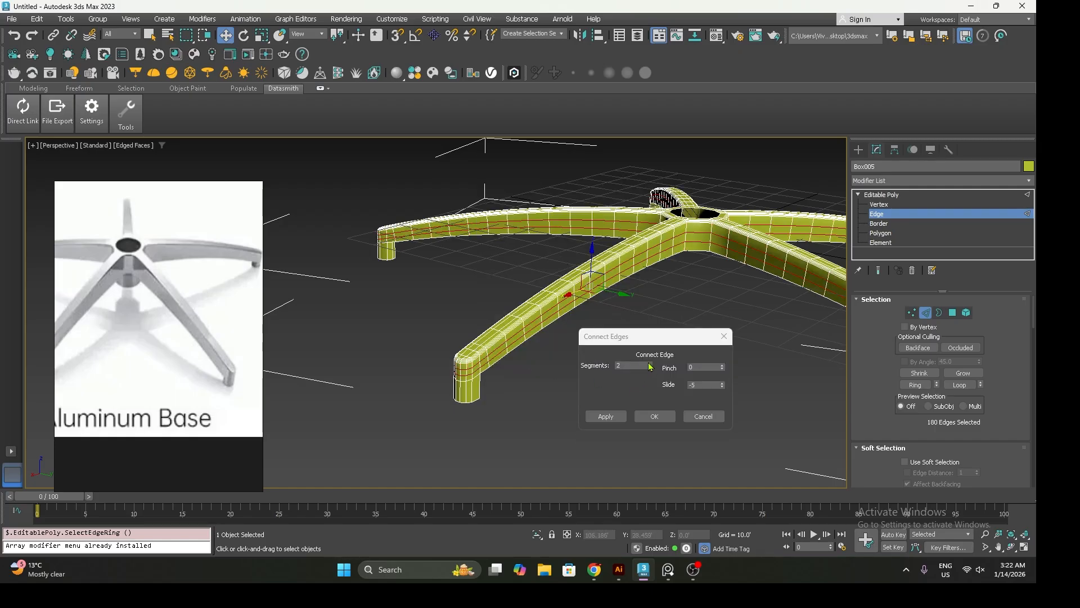
pyautogui.rightClick(723, 388)
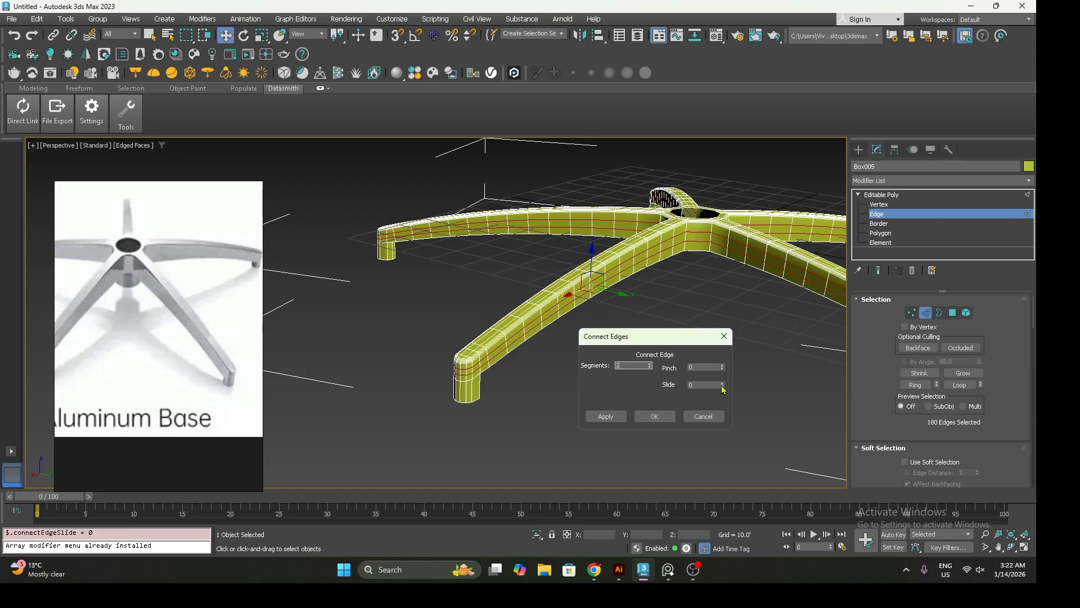
pyautogui.moveTo(723, 368); pyautogui.dragTo(728, 318)
pyautogui.click(654, 416)
pyautogui.click(630, 337)
pyautogui.keyDown('alt'); pyautogui.moveTo(630, 337); pyautogui.dragTo(640, 340, button='middle'); pyautogui.keyUp('alt')
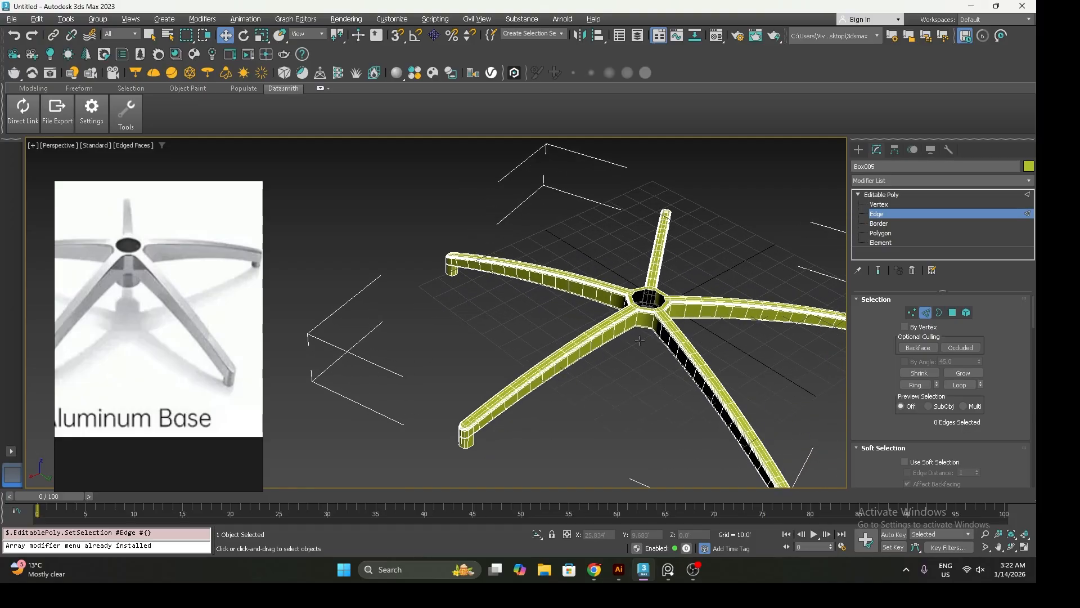
# In top view, select the ring of edges on the hub side between the right and lower-right legs
pyautogui.scroll(3, 642, 347)
pyautogui.scroll(2, 642, 316)
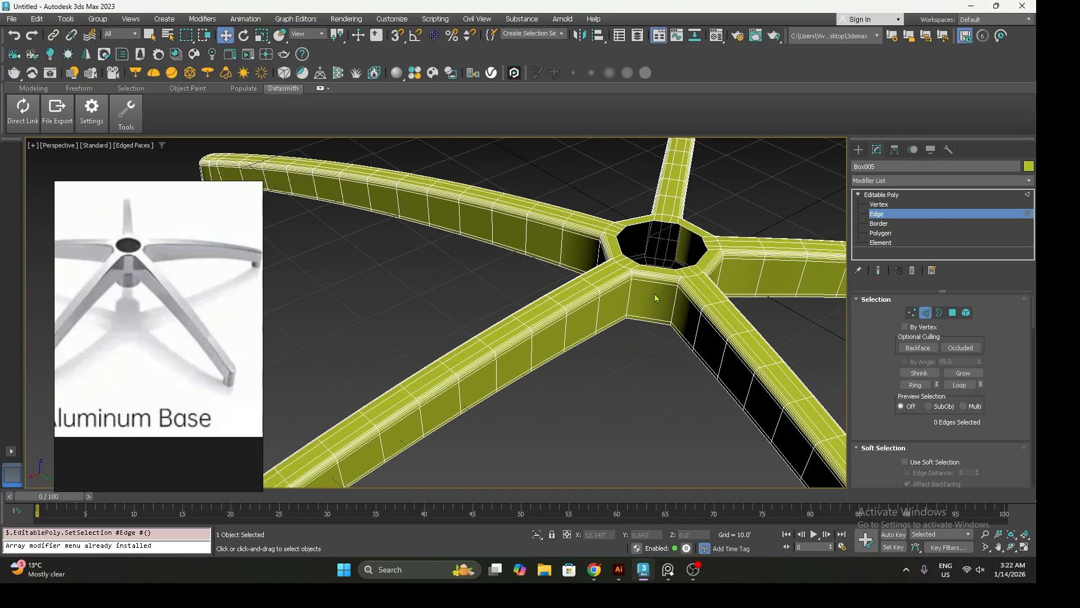
pyautogui.press('t')
pyautogui.scroll(5, 513, 265)
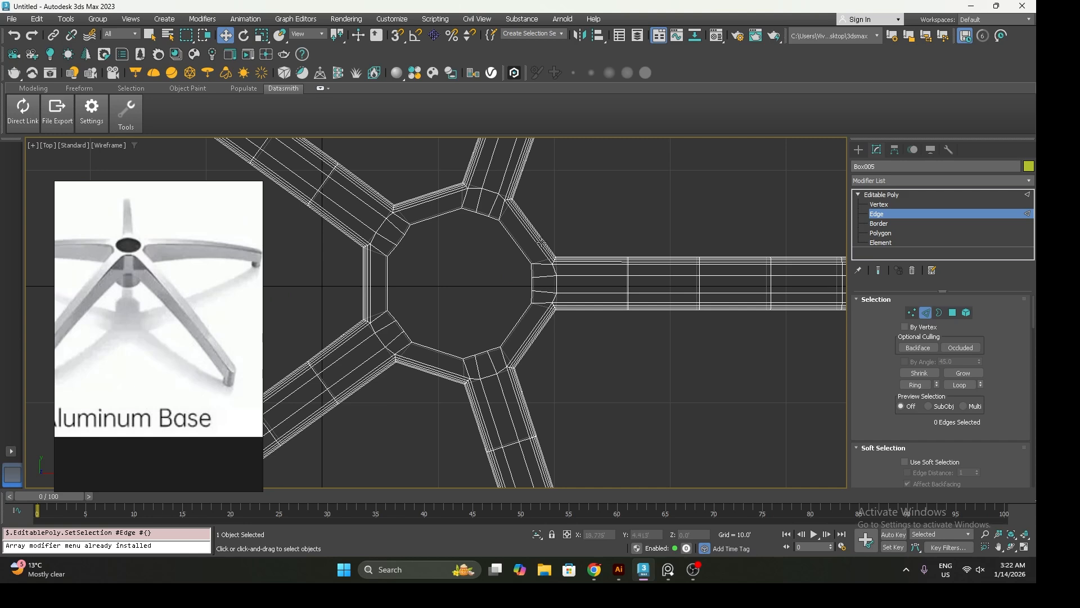
pyautogui.click(512, 325)
pyautogui.click(914, 384)
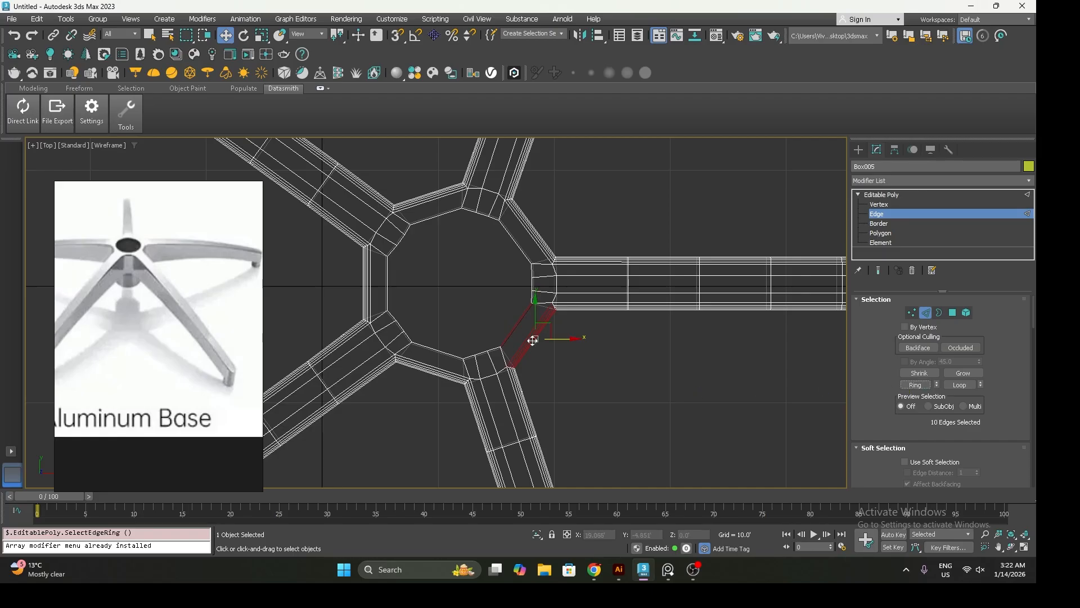
pyautogui.rightClick(523, 337)
pyautogui.click(493, 375)
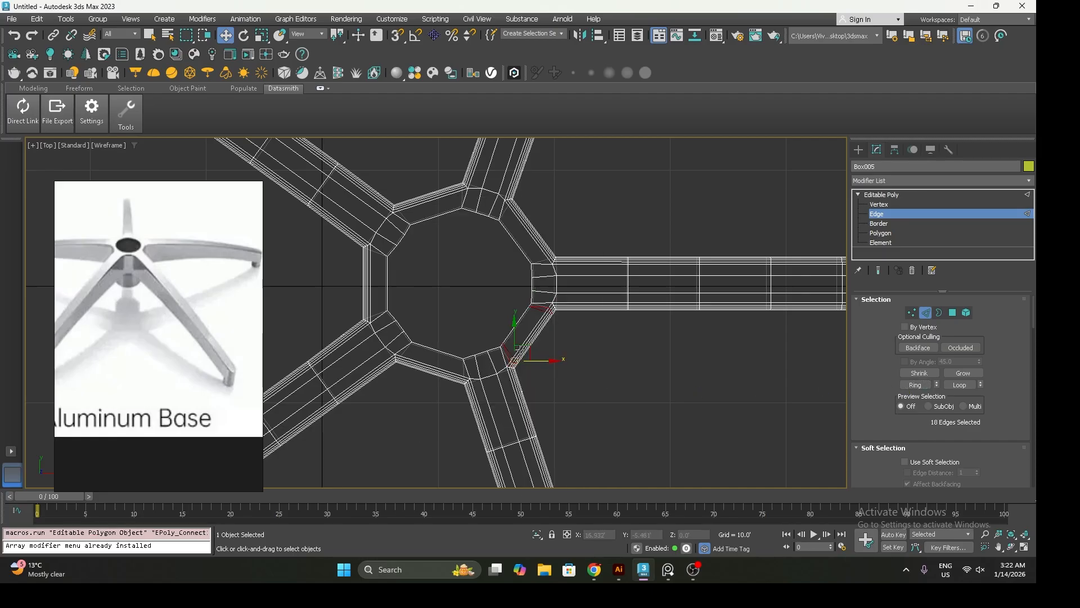
pyautogui.press('super')
pyautogui.press('super')
pyautogui.hotkey('ctrl', 'z')
# Connect the lower-right hub side's ringed edges with 1 segment and pinch 0, and move the new edges outward to round the hub
pyautogui.rightClick(530, 329)
pyautogui.click(434, 369)
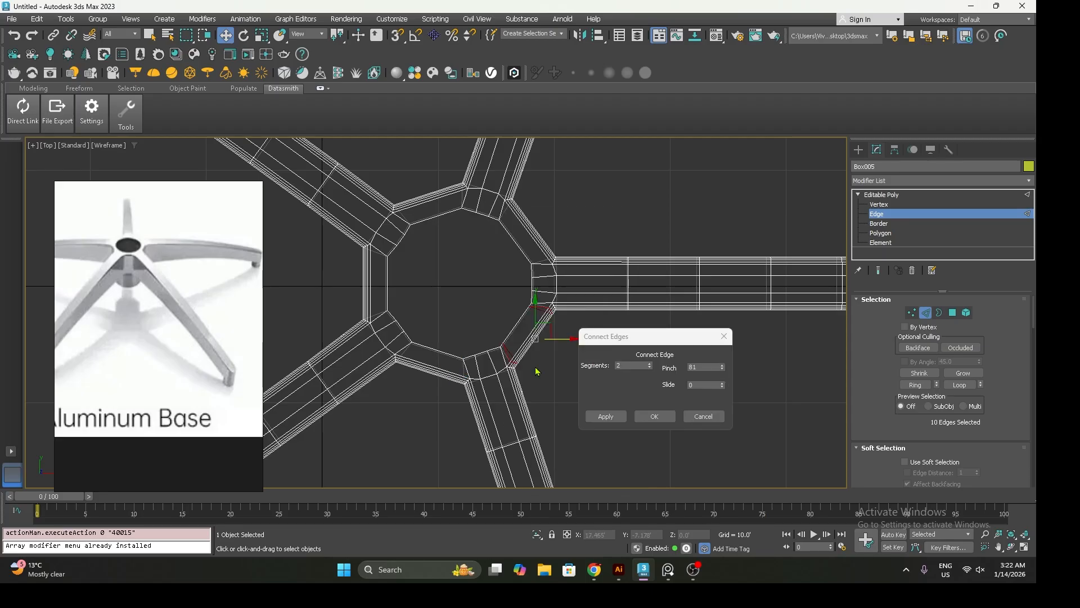
pyautogui.click(650, 368)
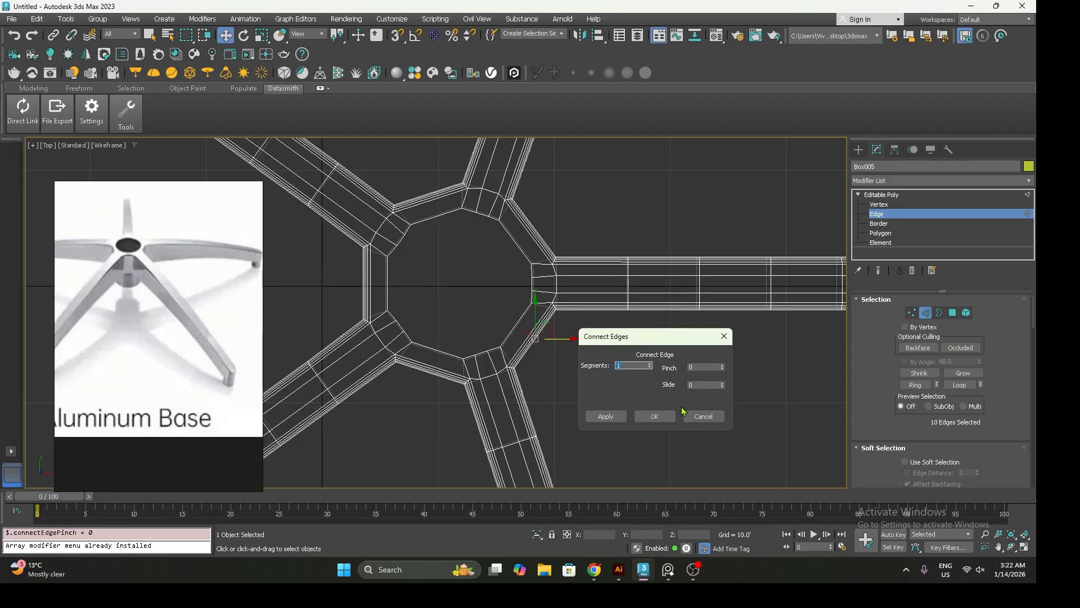
pyautogui.click(654, 416)
pyautogui.moveTo(550, 323); pyautogui.dragTo(554, 327)
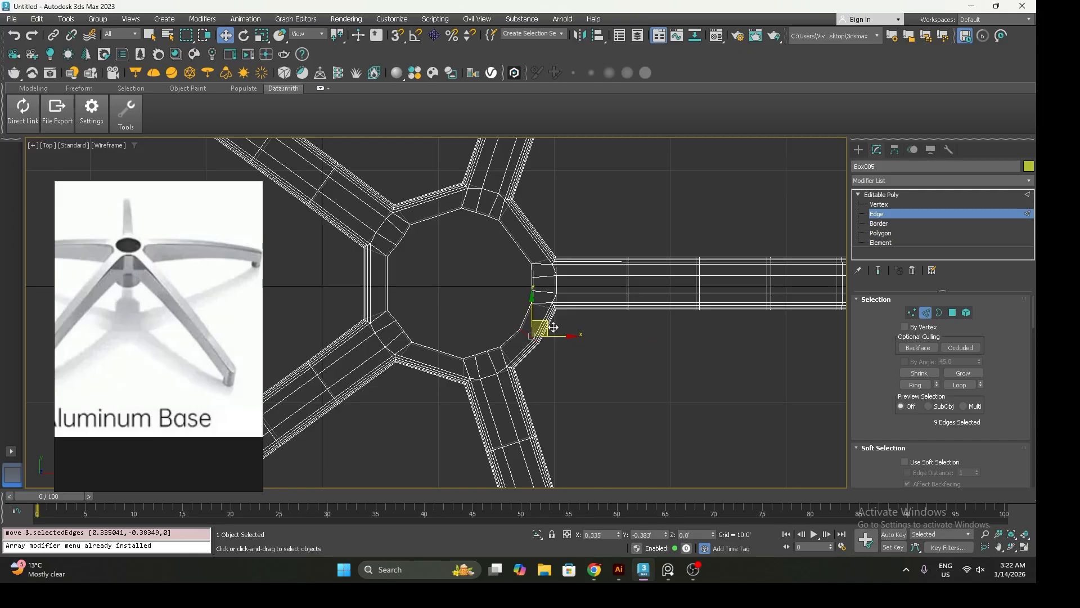
# Connect the edge ring on the hub side between the right and upper-right legs, and move the new edges outward
pyautogui.moveTo(549, 321); pyautogui.dragTo(548, 364, button='middle')
pyautogui.click(514, 288)
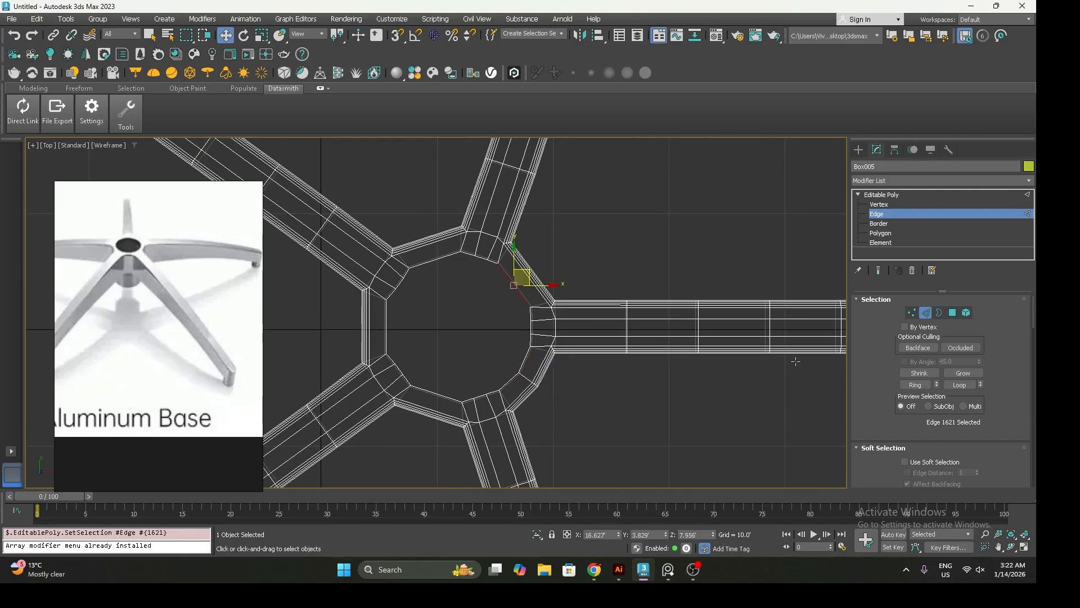
pyautogui.click(915, 384)
pyautogui.rightClick(491, 293)
pyautogui.click(446, 229)
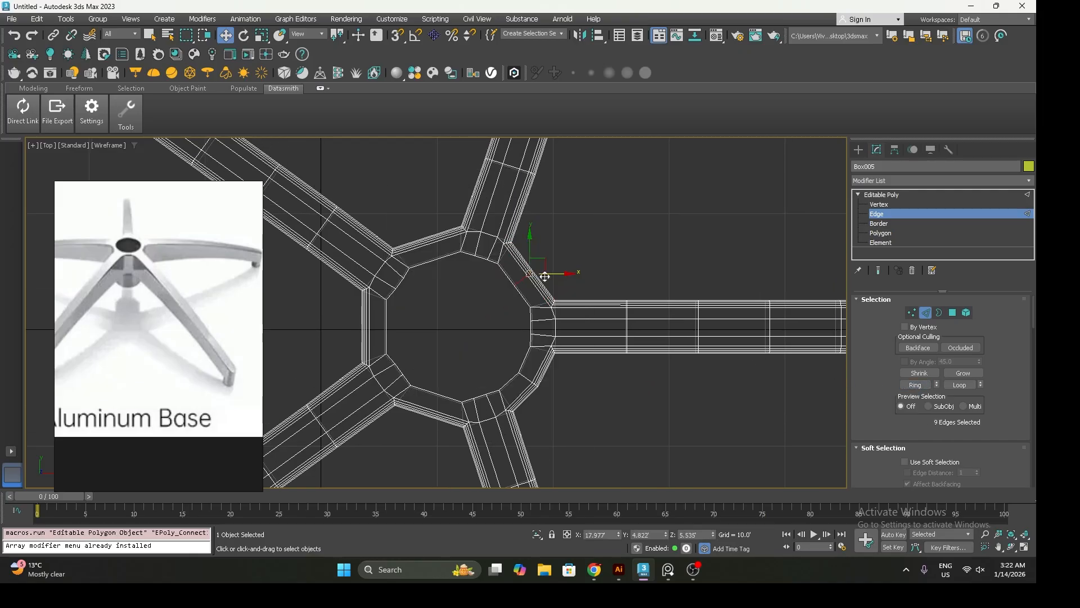
pyautogui.moveTo(546, 261); pyautogui.dragTo(549, 257)
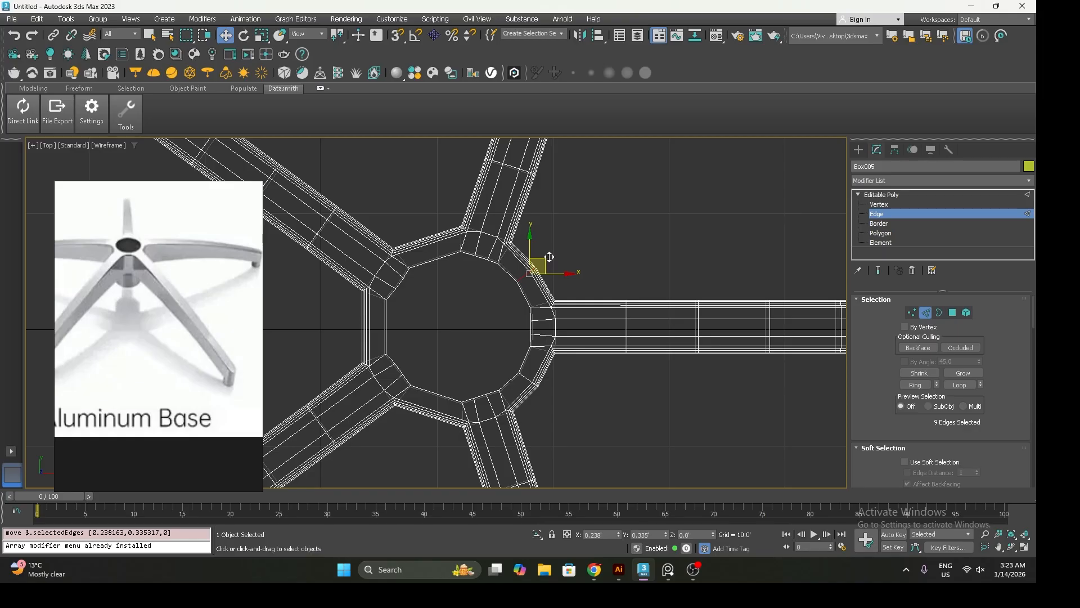
# Connect the edge ring on the hub side between the upper-right and upper-left legs, and move the new edges outward
pyautogui.moveTo(491, 282); pyautogui.dragTo(504, 295, button='middle')
pyautogui.click(443, 280)
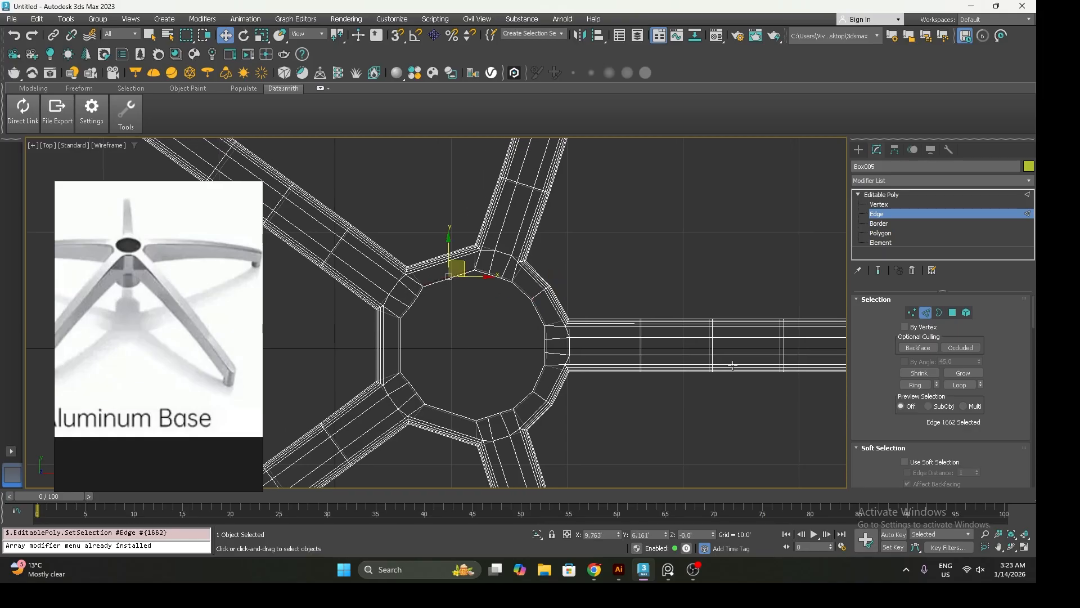
pyautogui.click(902, 385)
pyautogui.rightClick(442, 285)
pyautogui.click(429, 312)
pyautogui.moveTo(456, 249); pyautogui.dragTo(454, 240)
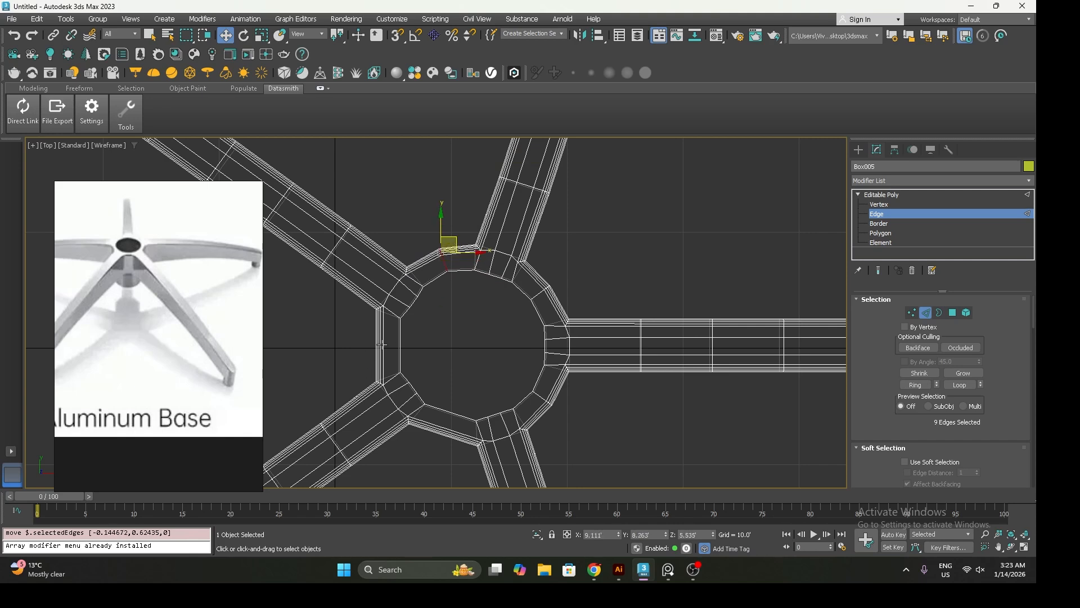
# Connect the edge ring on the hub side between the two left legs, and move the new edges outward
pyautogui.click(915, 385)
pyautogui.rightClick(359, 340)
pyautogui.click(347, 381)
pyautogui.moveTo(412, 346); pyautogui.dragTo(403, 345)
# Connect the edge ring on the hub side between the lower-left and lower-right legs, move the new edges outward and clear the selection
pyautogui.moveTo(430, 393); pyautogui.dragTo(441, 357, button='middle')
pyautogui.click(463, 375)
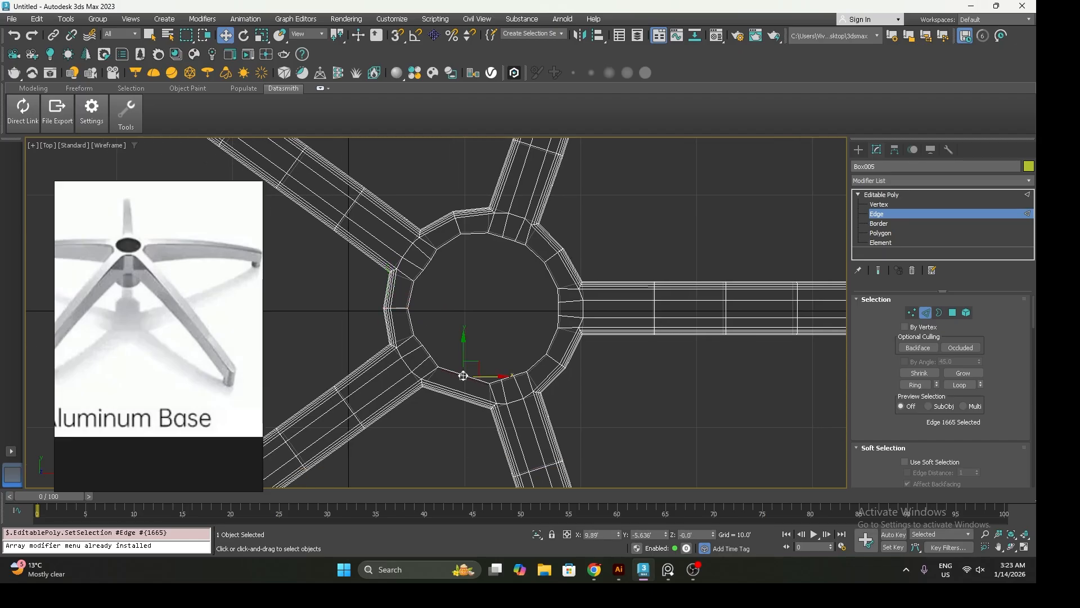
pyautogui.click(915, 385)
pyautogui.rightClick(459, 391)
pyautogui.click(413, 419)
pyautogui.moveTo(472, 378); pyautogui.dragTo(468, 384)
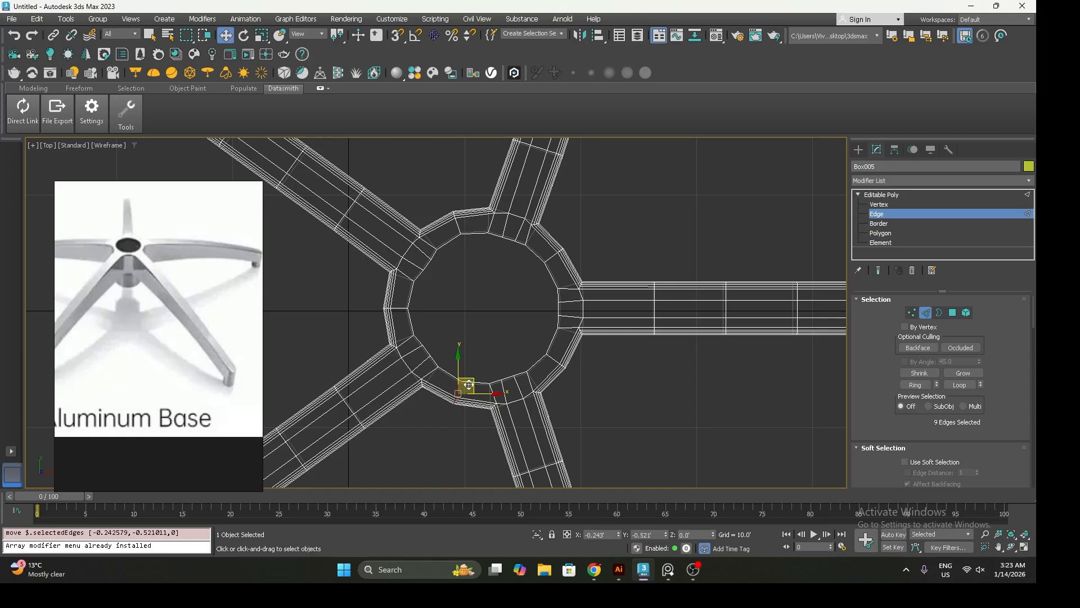
pyautogui.click(605, 419)
# Leave edge editing and apply a MeshSmooth modifier with 2 iterations to the whole chair base
pyautogui.scroll(-5, 587, 397)
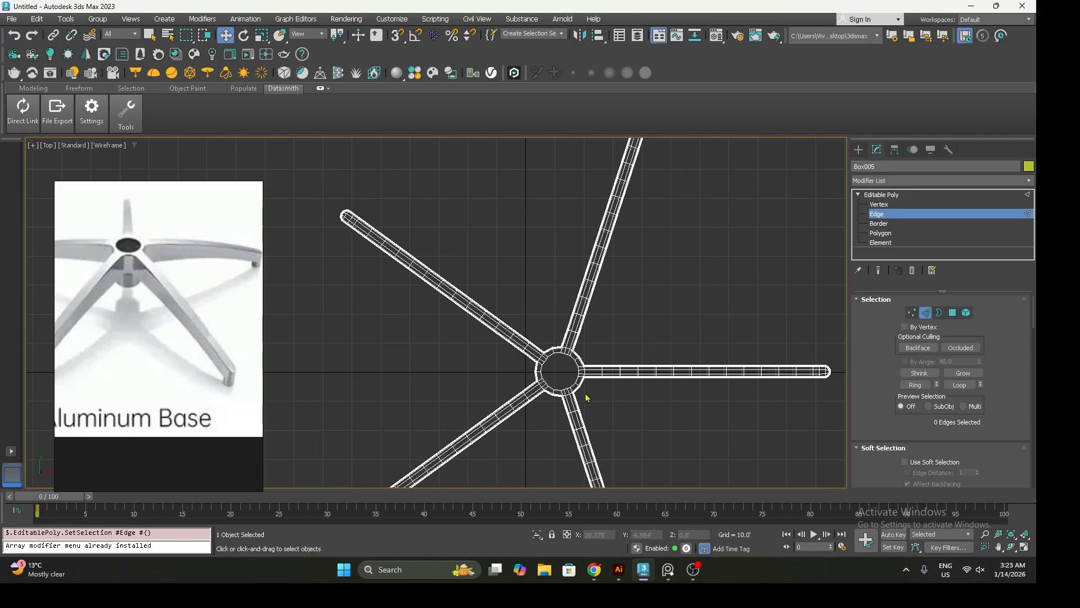
pyautogui.press('p')
pyautogui.moveTo(585, 394); pyautogui.dragTo(537, 342, button='middle')
pyautogui.scroll(-5, 555, 381)
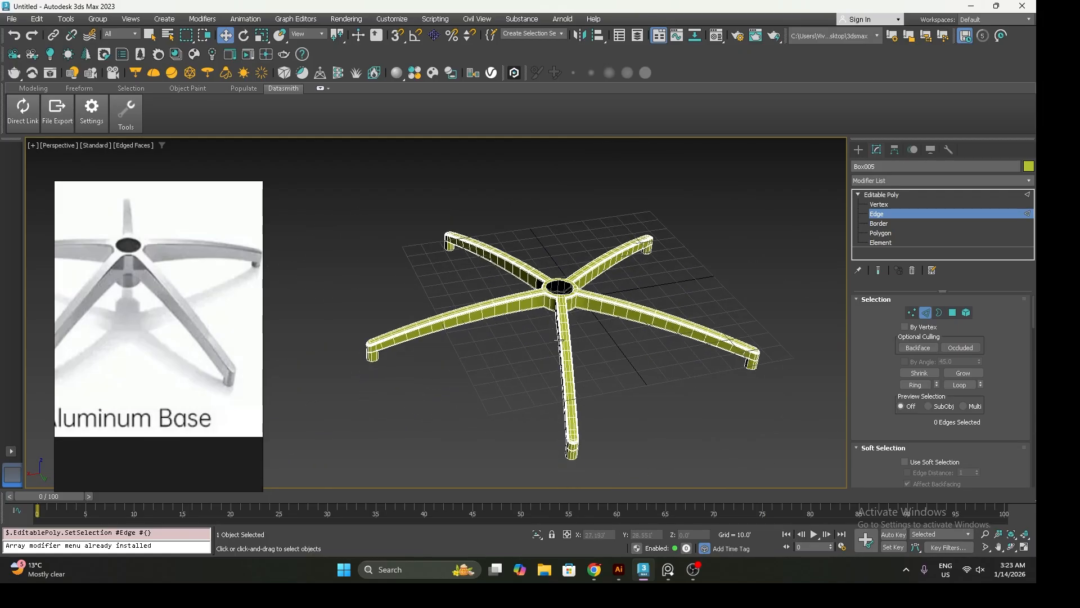
pyautogui.click(902, 196)
pyautogui.click(898, 181)
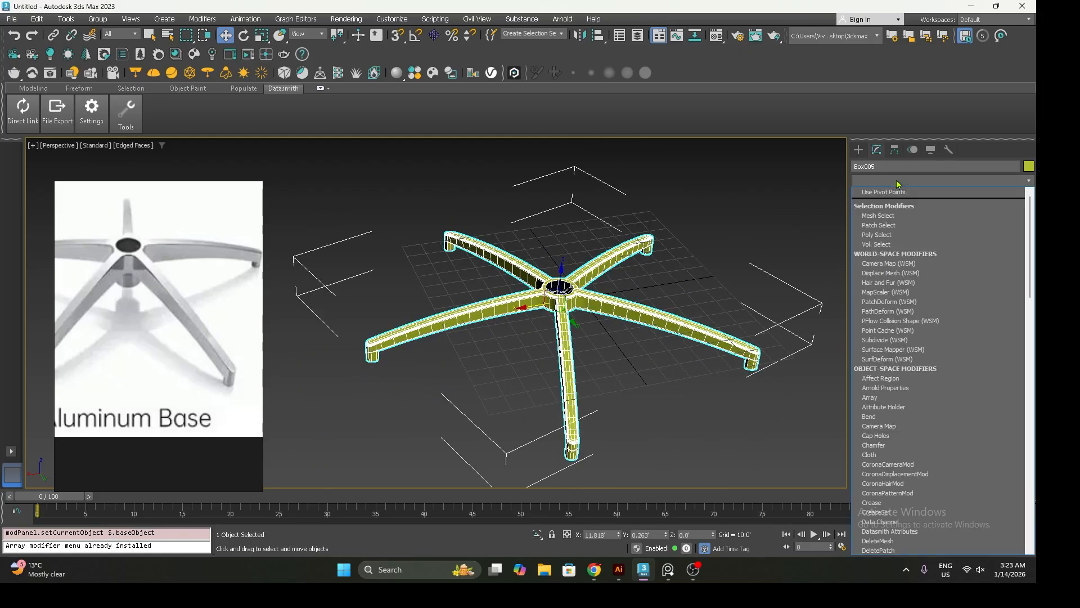
pyautogui.press('m')
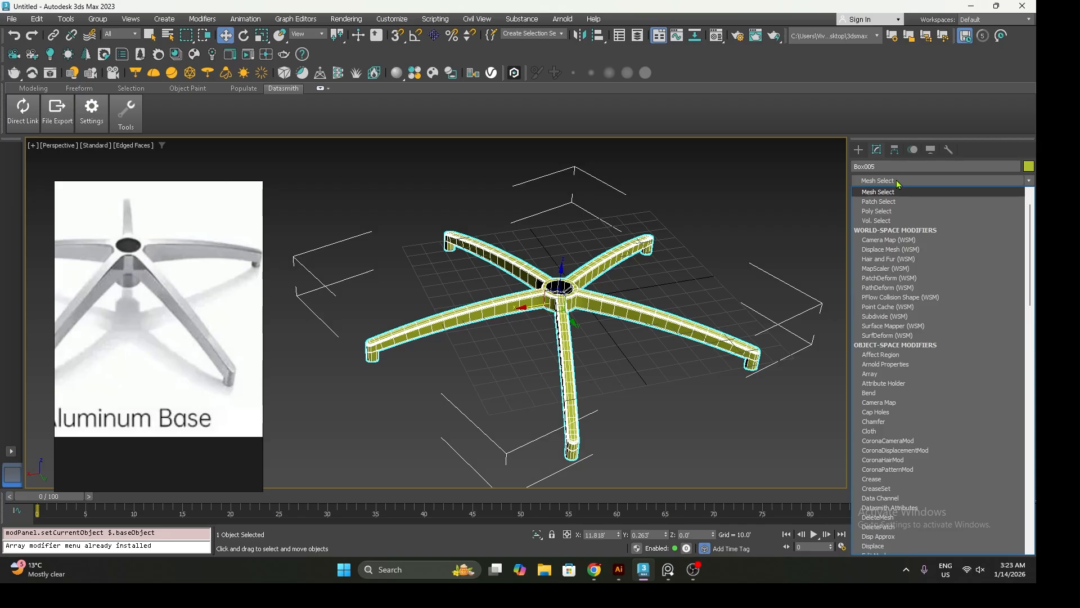
pyautogui.write('mes')
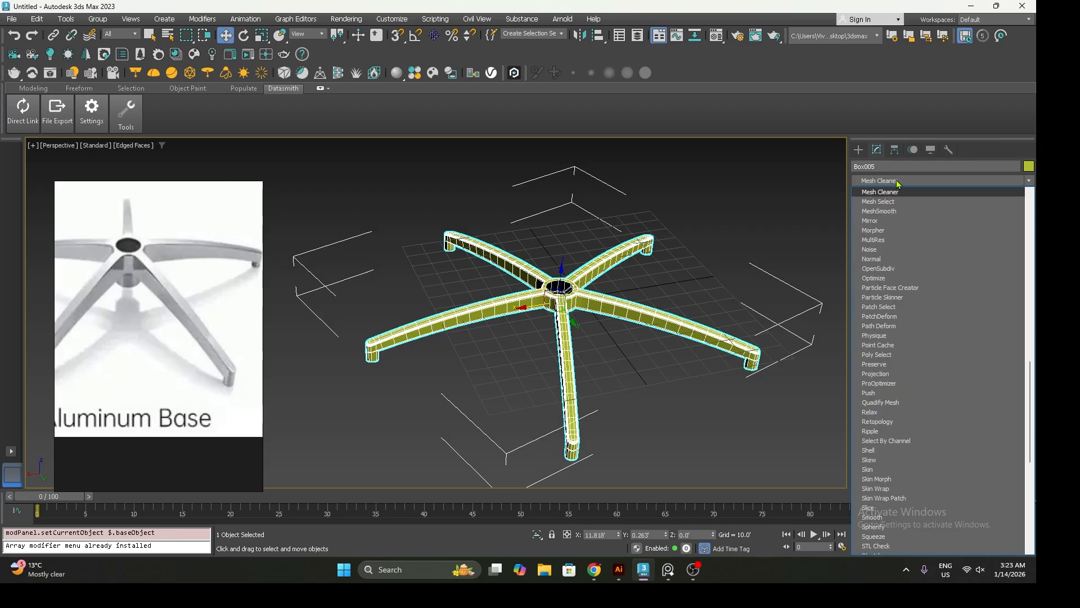
pyautogui.click(896, 212)
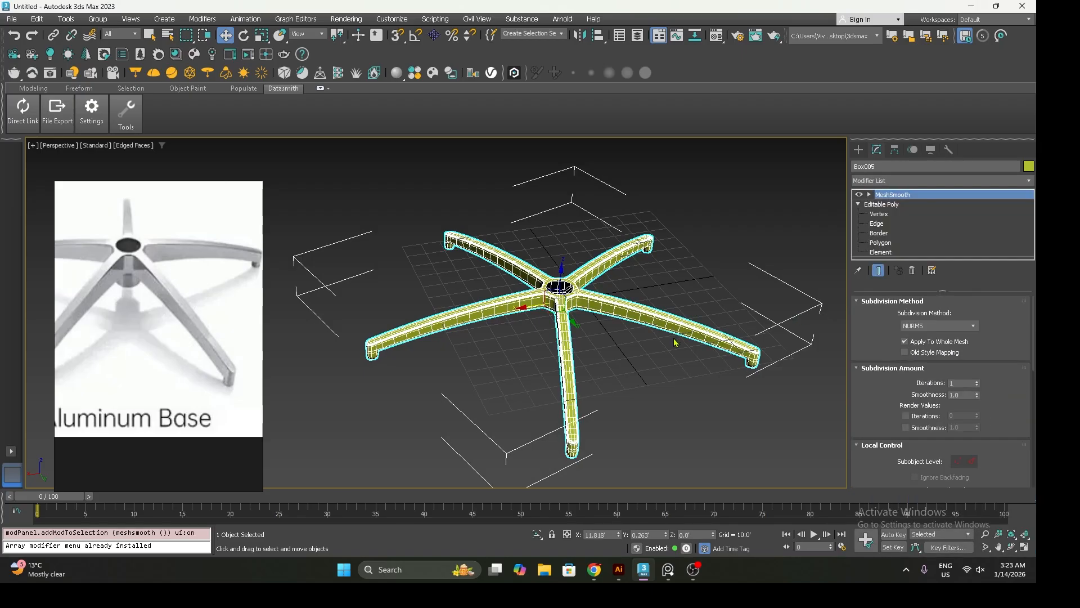
pyautogui.click(976, 381)
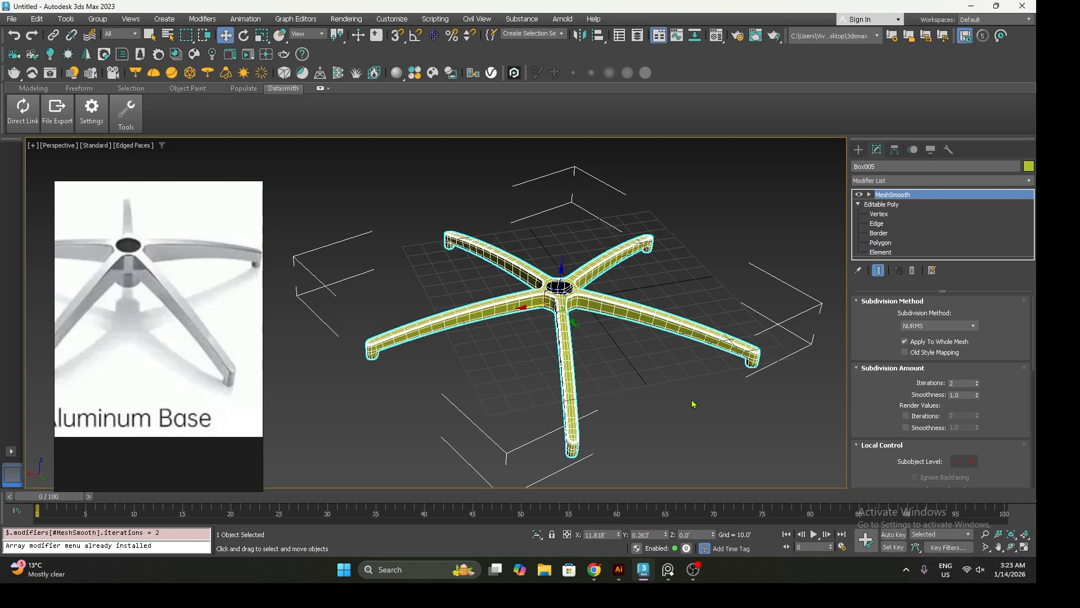
# Examine the smoothed base and its foot ends from below in shaded view with the edge wireframe hidden
pyautogui.click(665, 400)
pyautogui.press('F4')
pyautogui.keyDown('alt'); pyautogui.moveTo(591, 343); pyautogui.dragTo(581, 281, button='middle'); pyautogui.keyUp('alt')
pyautogui.scroll(4, 567, 370)
pyautogui.click(581, 281)
# In the base's edge level, with the wireframe shown, select the rings of vertical edges around the first three feet
pyautogui.press('2')
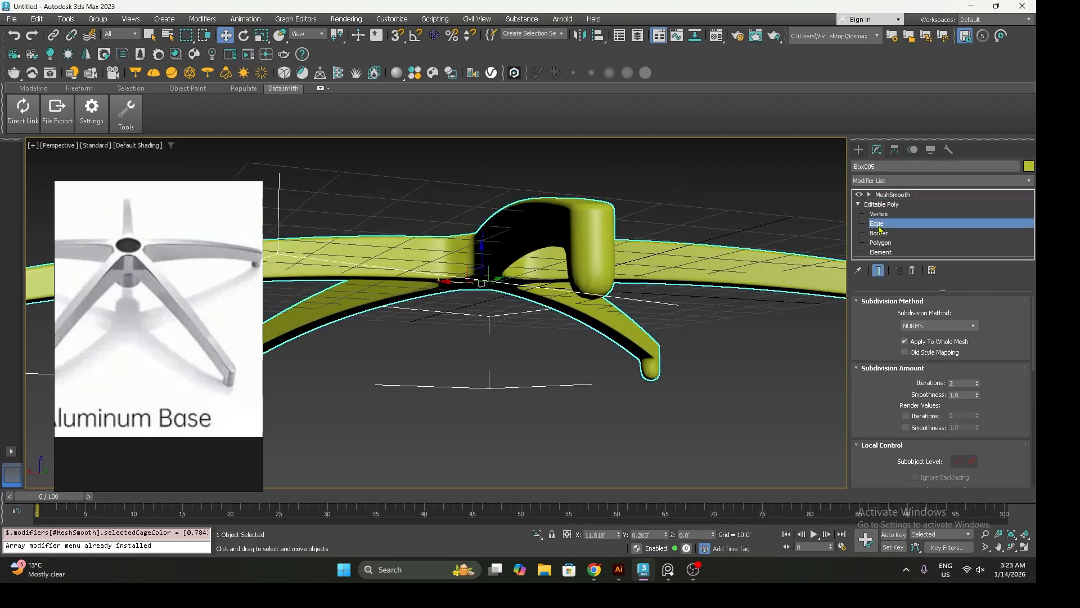
pyautogui.press('F4')
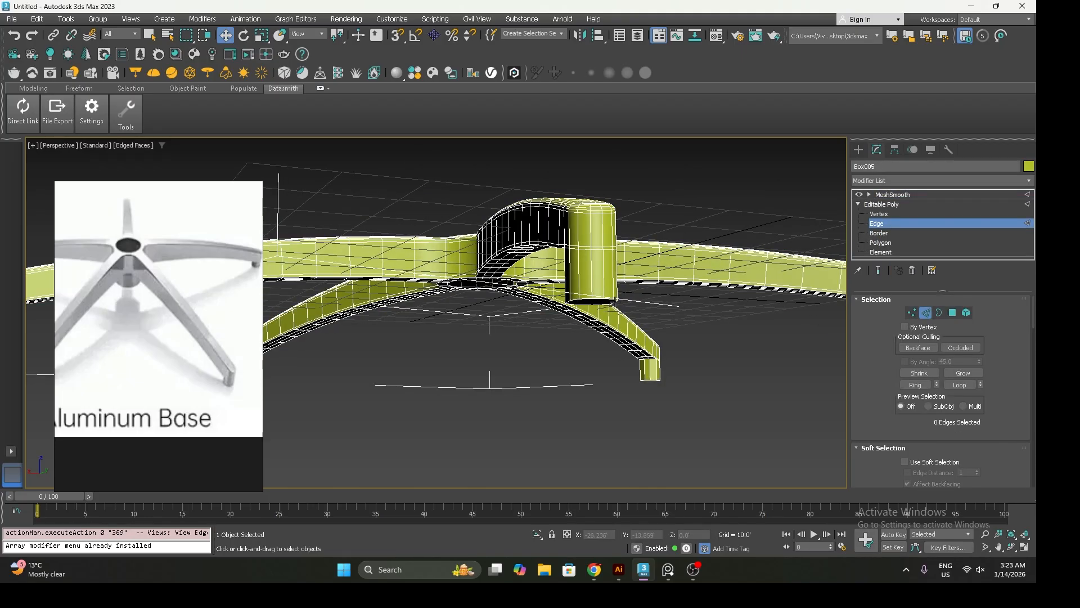
pyautogui.click(605, 284)
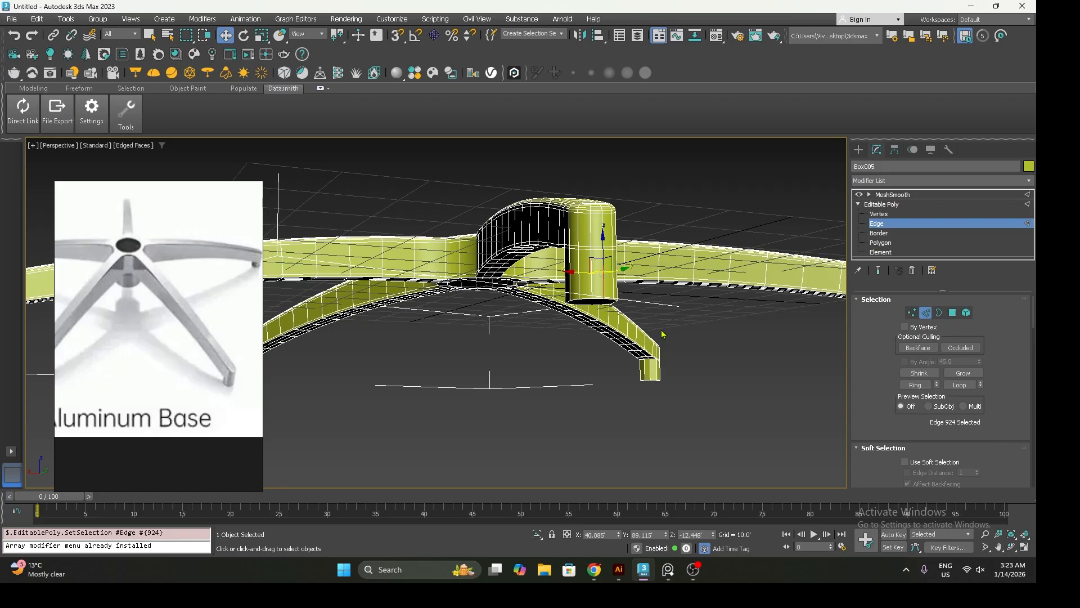
pyautogui.click(915, 384)
pyautogui.scroll(5, 657, 378)
pyautogui.keyDown('ctrl'); pyautogui.click(655, 366); pyautogui.keyUp('ctrl')
pyautogui.click(919, 388)
pyautogui.scroll(-4, 647, 332)
pyautogui.keyDown('alt'); pyautogui.moveTo(647, 332); pyautogui.dragTo(512, 344, button='middle'); pyautogui.keyUp('alt')
pyautogui.keyDown('ctrl'); pyautogui.click(539, 332); pyautogui.keyUp('ctrl')
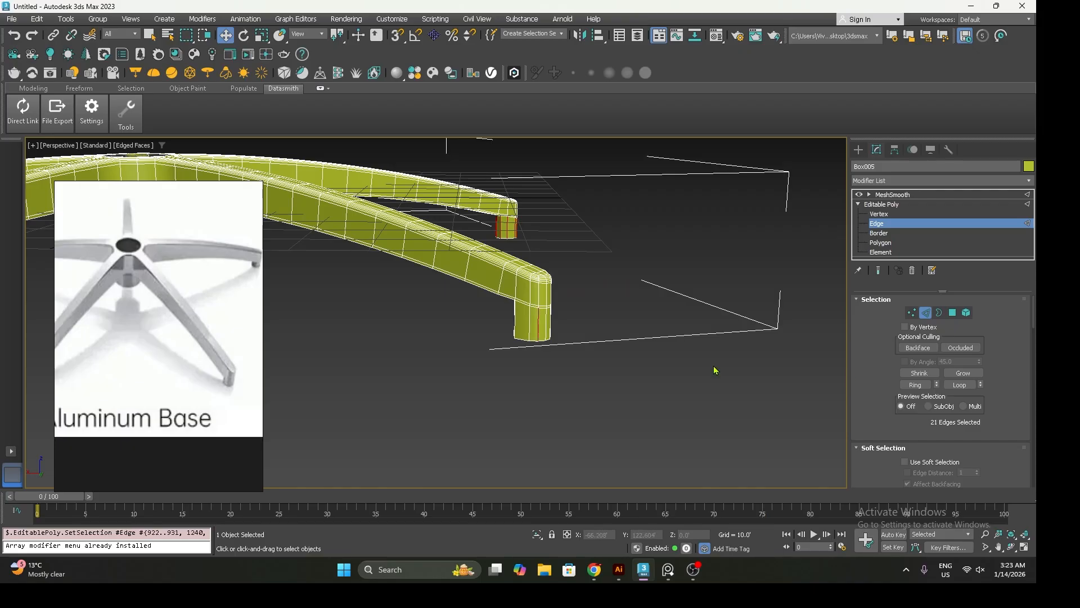
pyautogui.click(915, 384)
# Add the rings of vertical edges around the remaining two feet to the edge selection
pyautogui.keyDown('alt'); pyautogui.moveTo(675, 351); pyautogui.dragTo(473, 327, button='middle'); pyautogui.keyUp('alt')
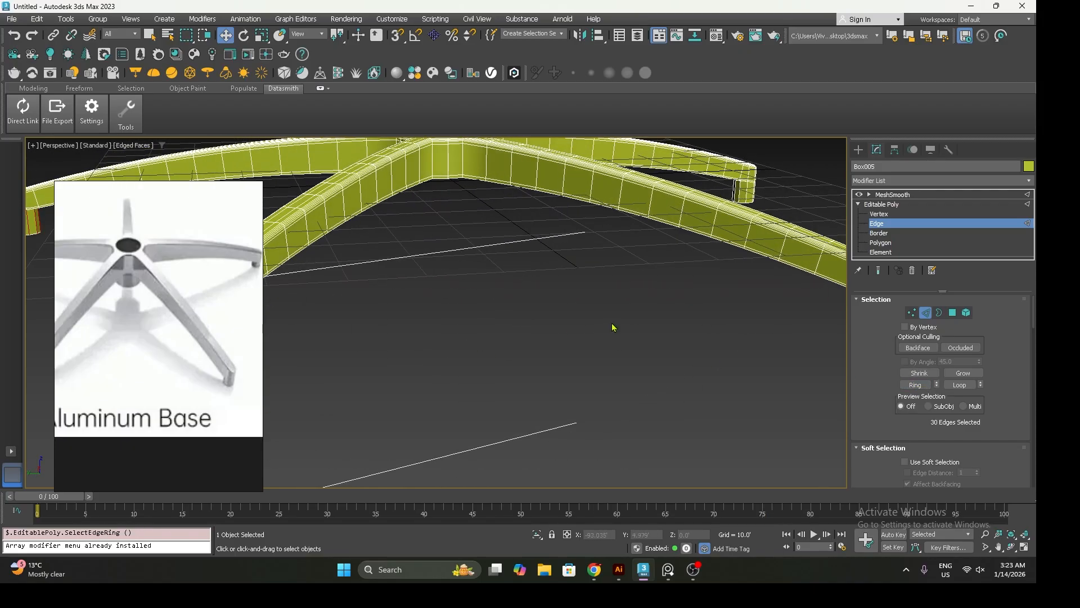
pyautogui.scroll(-4, 612, 326)
pyautogui.keyDown('alt'); pyautogui.moveTo(697, 329); pyautogui.dragTo(646, 339, button='middle'); pyautogui.keyUp('alt')
pyautogui.scroll(4, 644, 319)
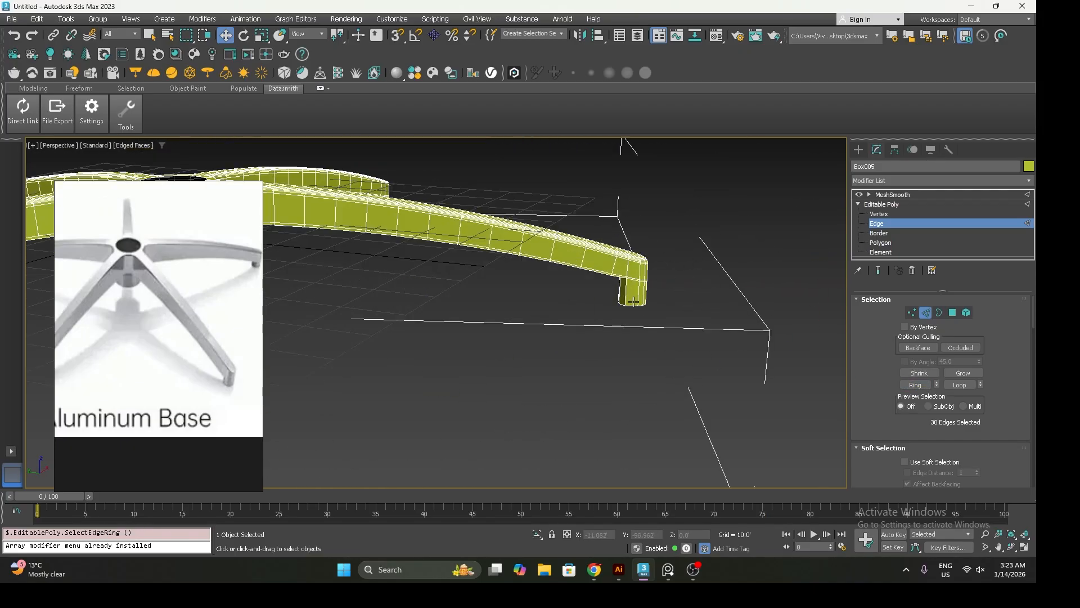
pyautogui.keyDown('ctrl'); pyautogui.click(625, 296); pyautogui.keyUp('ctrl')
pyautogui.click(915, 385)
pyautogui.keyDown('alt'); pyautogui.moveTo(563, 270); pyautogui.dragTo(464, 252, button='middle'); pyautogui.keyUp('alt')
pyautogui.keyDown('ctrl'); pyautogui.click(536, 208); pyautogui.keyUp('ctrl')
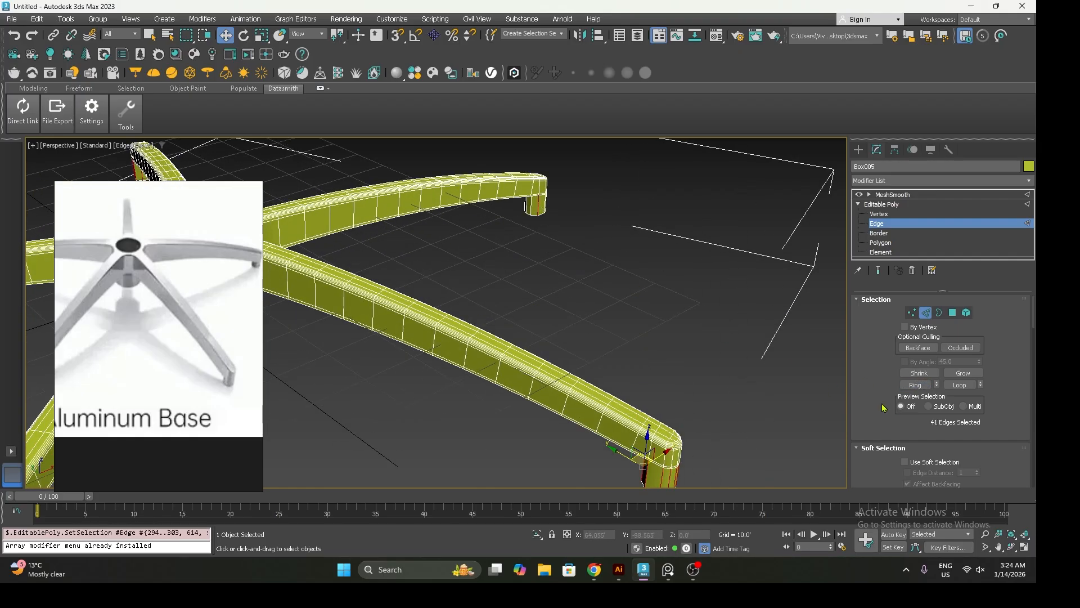
pyautogui.click(915, 385)
# Try to window-select the vertical edges of the feet in front view and undo the accidental edge move
pyautogui.keyDown('alt'); pyautogui.moveTo(562, 292); pyautogui.dragTo(412, 269, button='middle'); pyautogui.keyUp('alt')
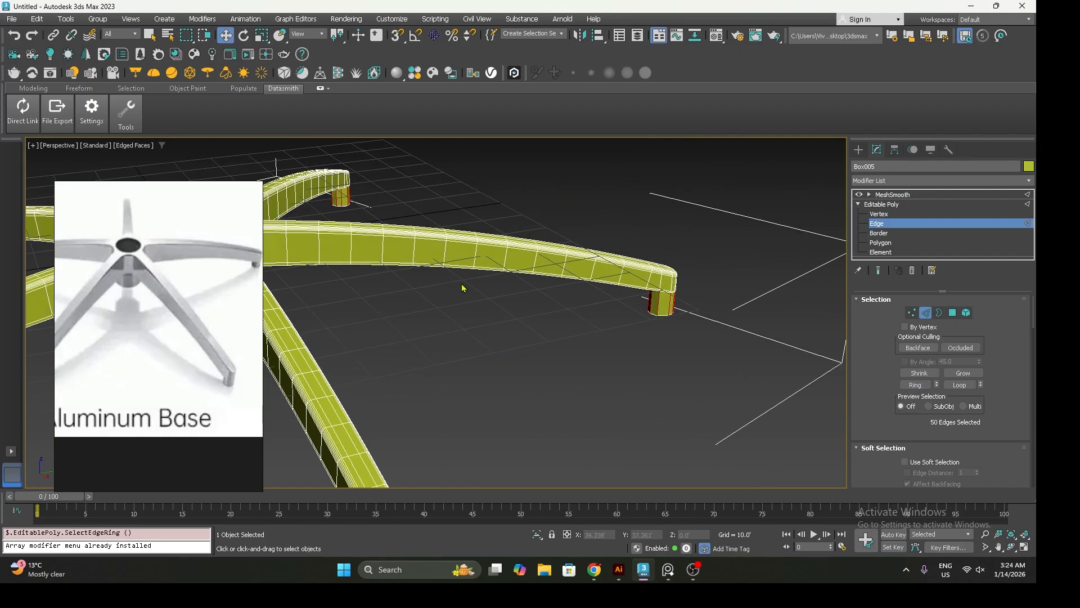
pyautogui.scroll(-5, 464, 289)
pyautogui.moveTo(538, 313); pyautogui.dragTo(551, 342, button='middle')
pyautogui.scroll(3, 519, 332)
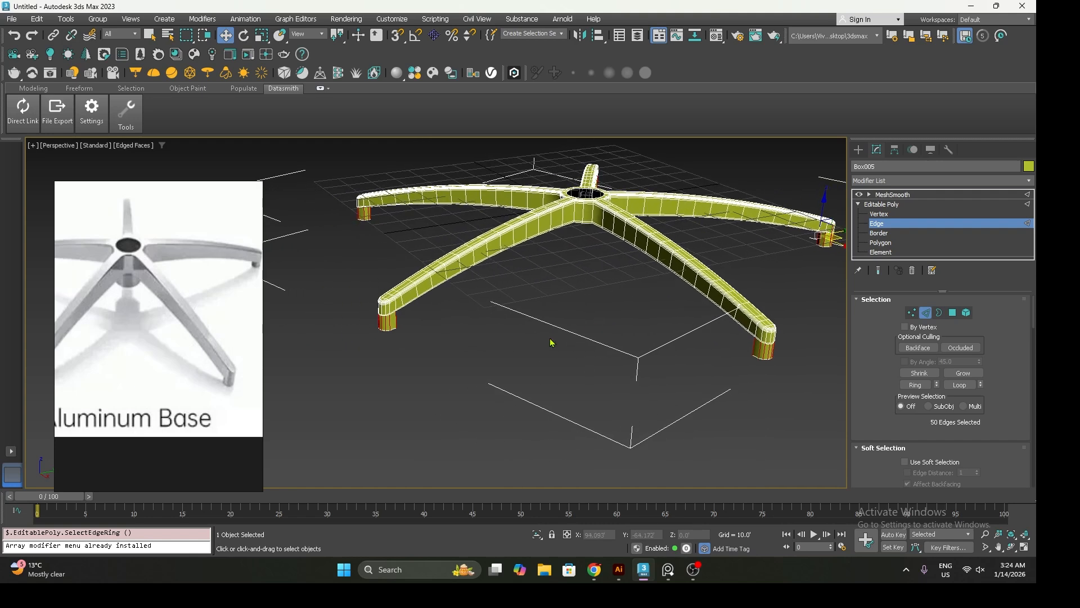
pyautogui.press('f')
pyautogui.scroll(-4, 549, 340)
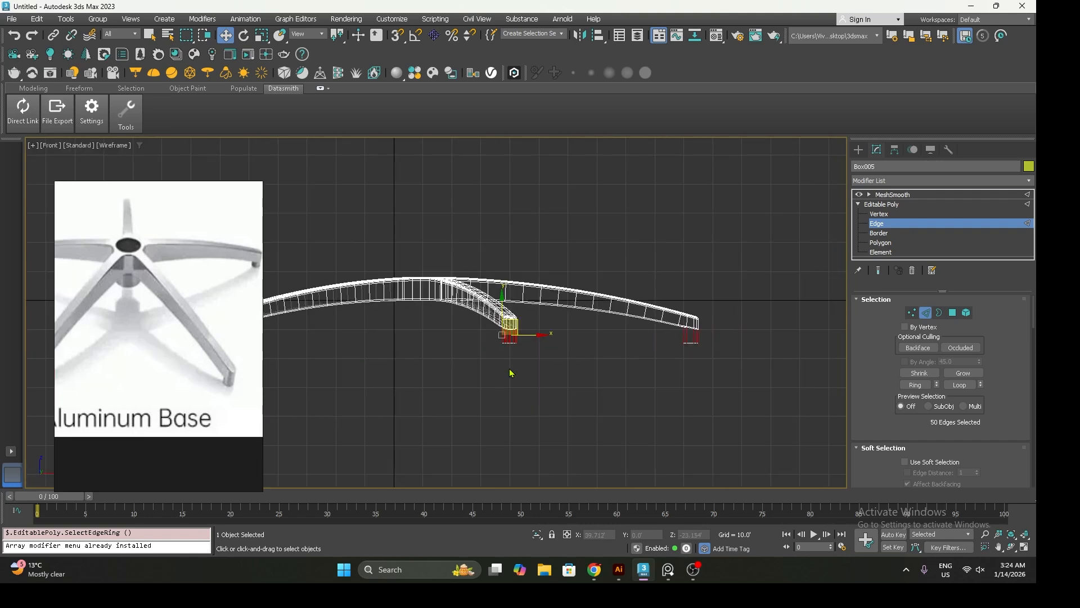
pyautogui.moveTo(566, 344); pyautogui.dragTo(363, 325)
pyautogui.hotkey('ctrl', 'z')
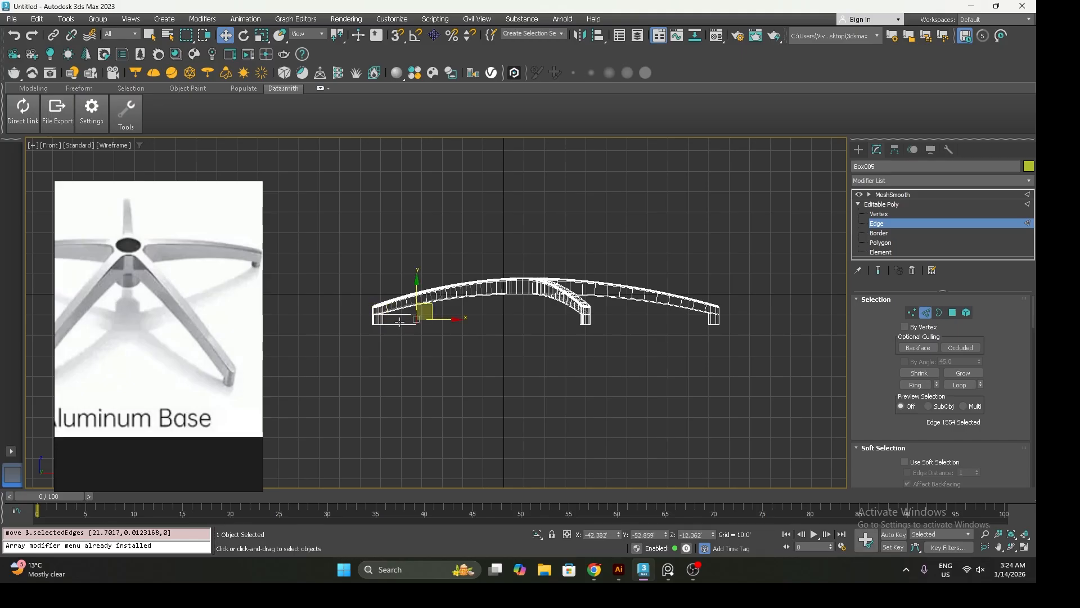
pyautogui.moveTo(649, 321); pyautogui.dragTo(738, 330)
# Connect the selected vertical foot edges with 2 segments and a positive pinch to add support loops near both foot ends
pyautogui.press('p')
pyautogui.moveTo(607, 376)
pyautogui.keyDown('alt'); pyautogui.mouseDown(button='middle')
pyautogui.moveTo(590, 363)
pyautogui.moveTo(589, 335)
pyautogui.mouseUp(button='middle'); pyautogui.keyUp('alt')
pyautogui.scroll(3, 588, 335)
pyautogui.rightClick(590, 327)
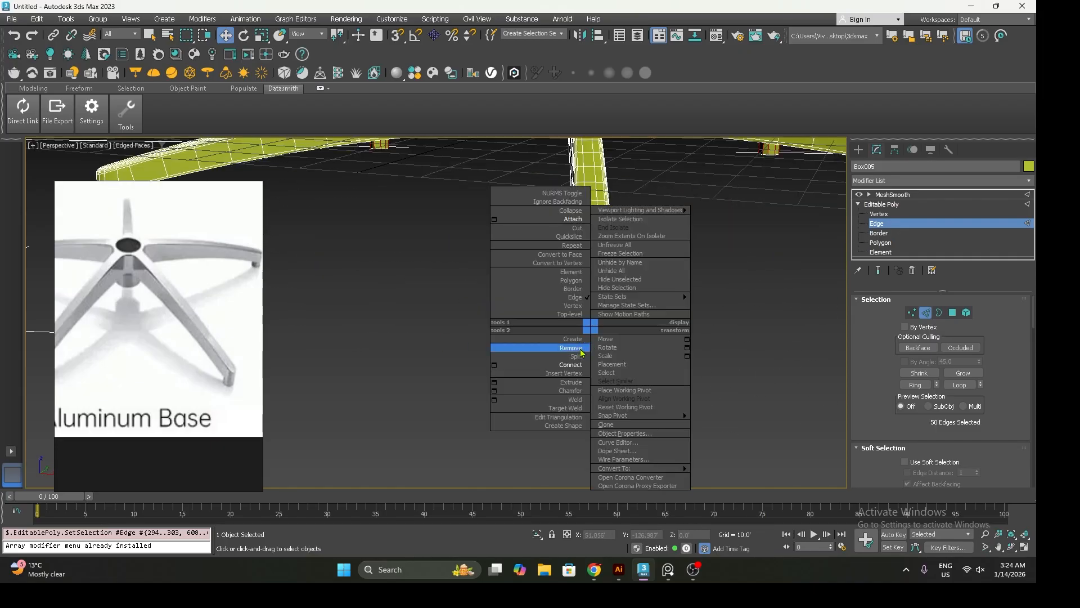
pyautogui.click(494, 366)
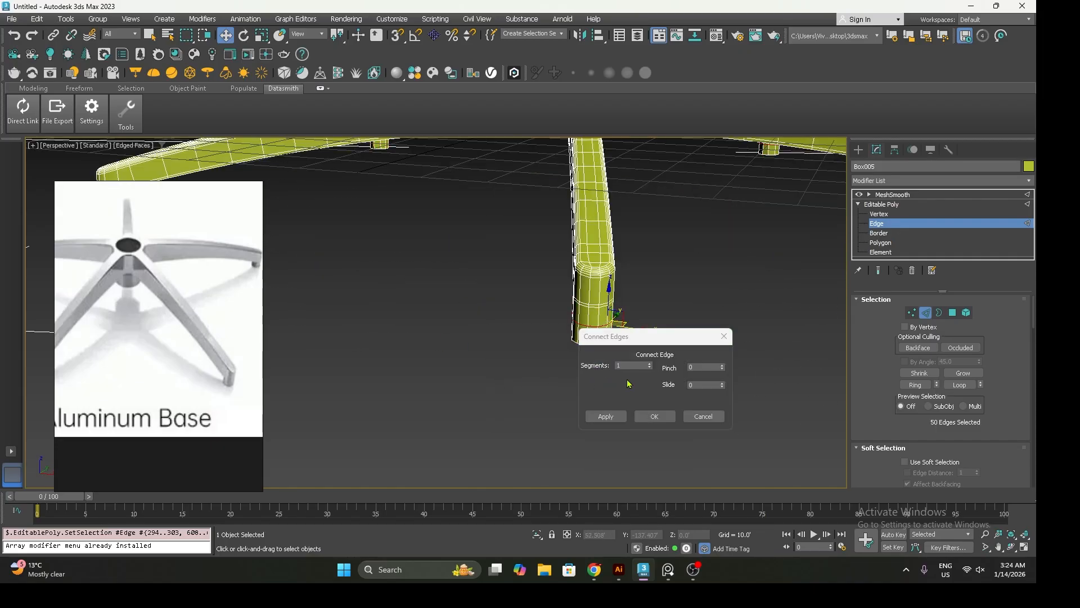
pyautogui.click(650, 363)
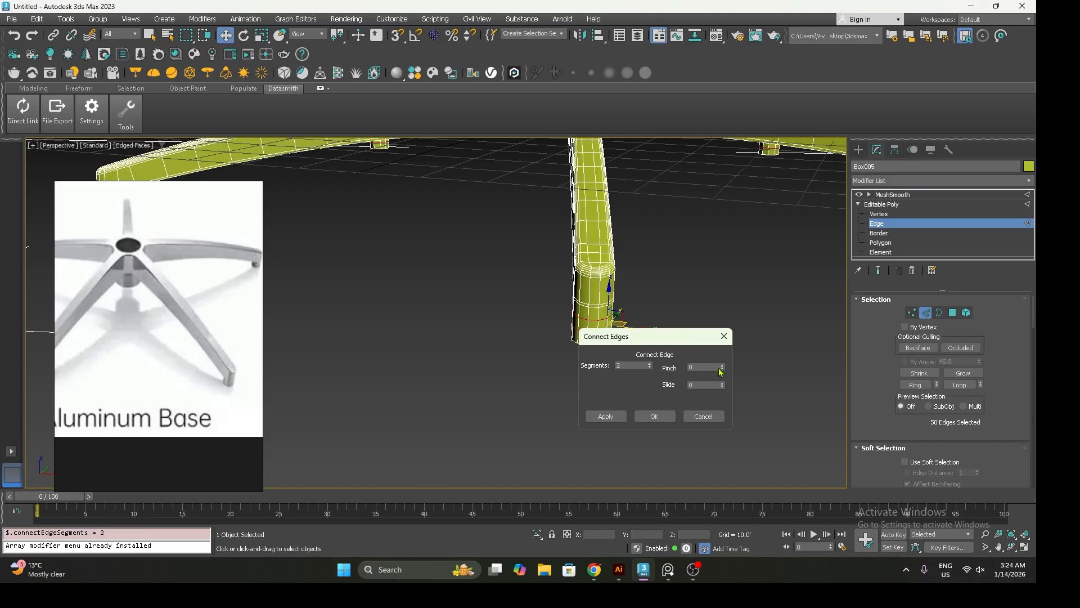
pyautogui.moveTo(723, 370); pyautogui.dragTo(724, 318)
pyautogui.click(656, 416)
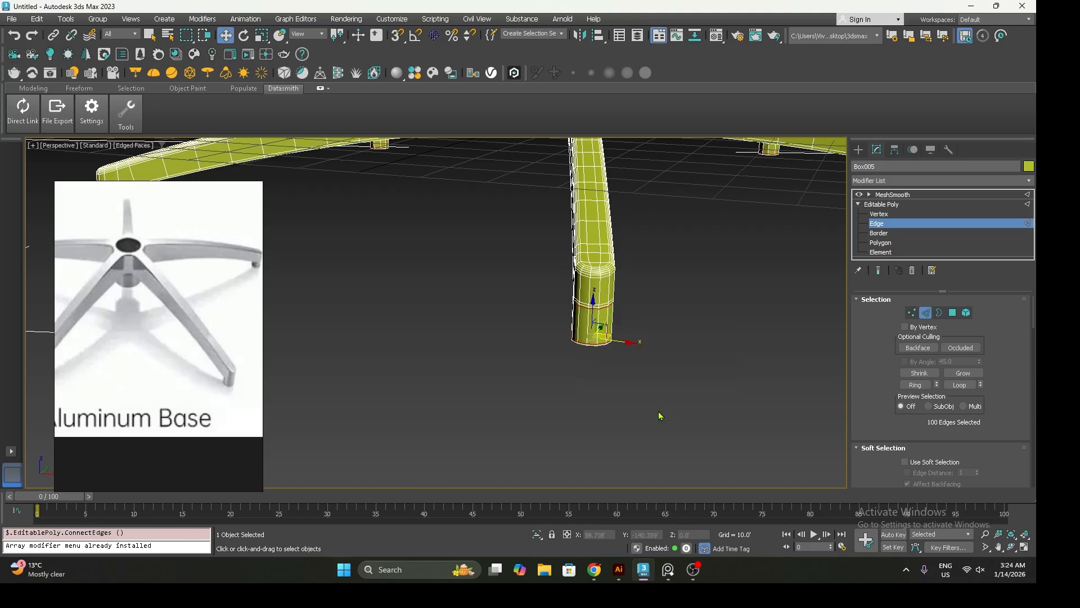
# Return the base to its MeshSmooth level, deselect it, and check the feet in shaded view with the edge wireframe hidden
pyautogui.click(899, 206)
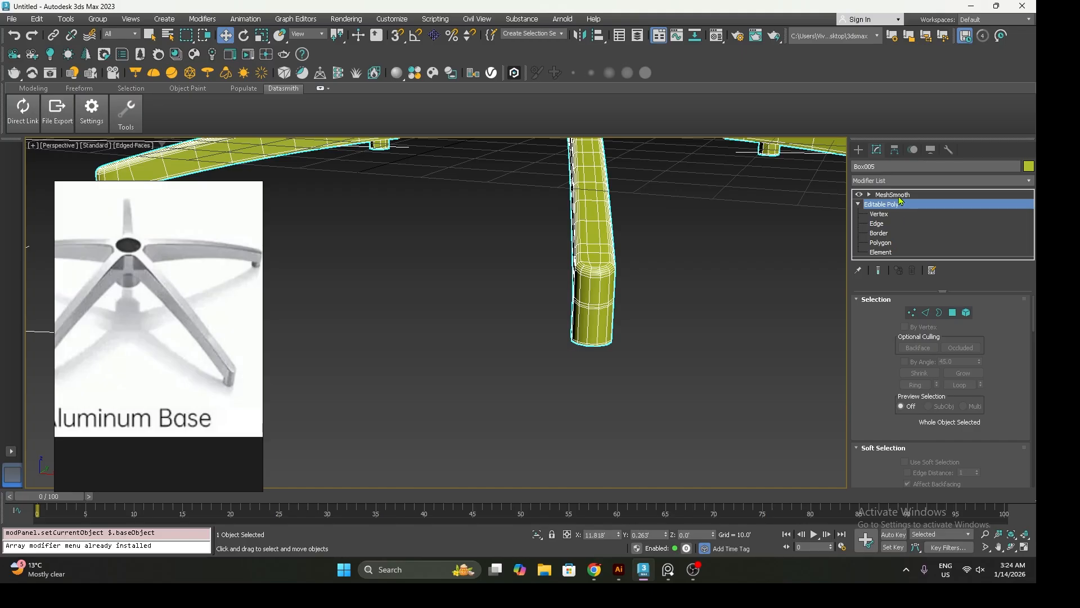
pyautogui.click(895, 195)
pyautogui.click(692, 314)
pyautogui.press('F4')
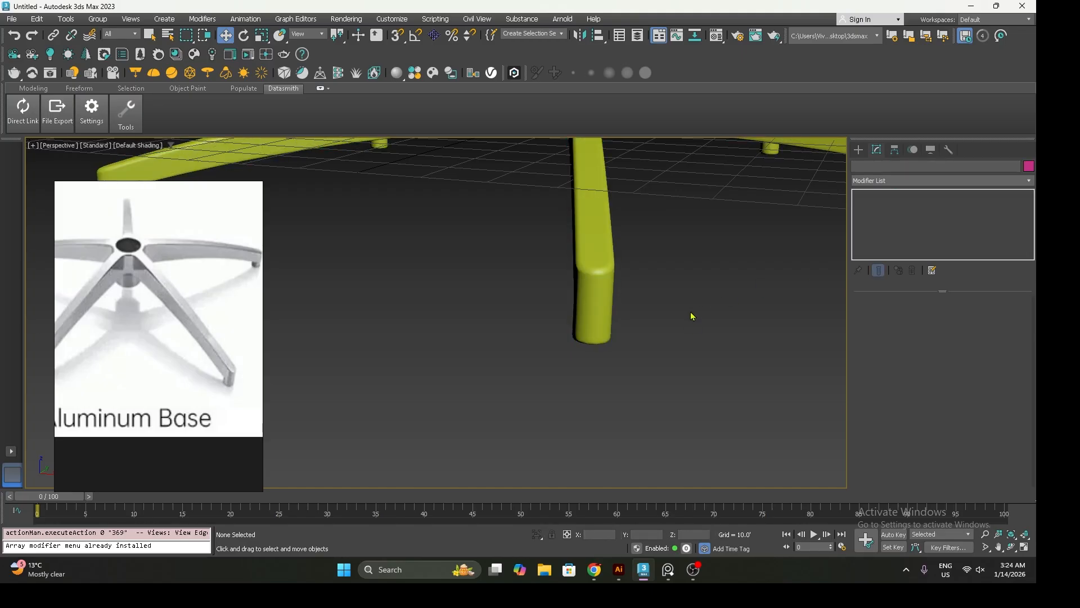
pyautogui.scroll(-4, 691, 314)
pyautogui.keyDown('alt'); pyautogui.moveTo(650, 330); pyautogui.dragTo(673, 331, button='middle'); pyautogui.keyUp('alt')
pyautogui.moveTo(568, 327); pyautogui.dragTo(592, 357, button='middle')
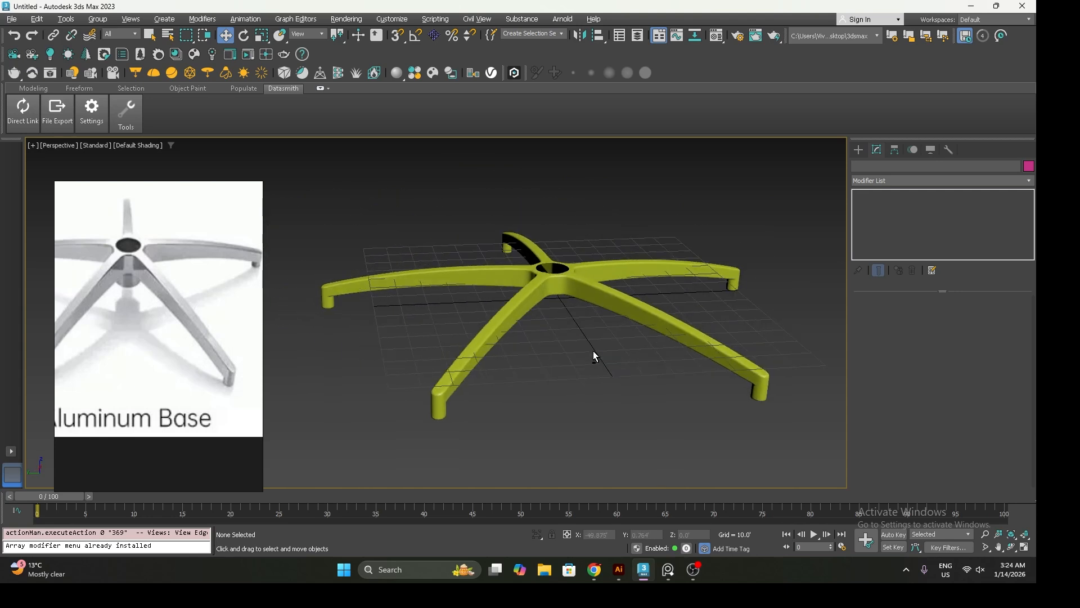
# Raise the smoothed base about 22 ft along Z above the grid
pyautogui.click(564, 297)
pyautogui.press('w')
pyautogui.scroll(-5, 566, 287)
pyautogui.moveTo(561, 260); pyautogui.dragTo(560, 236)
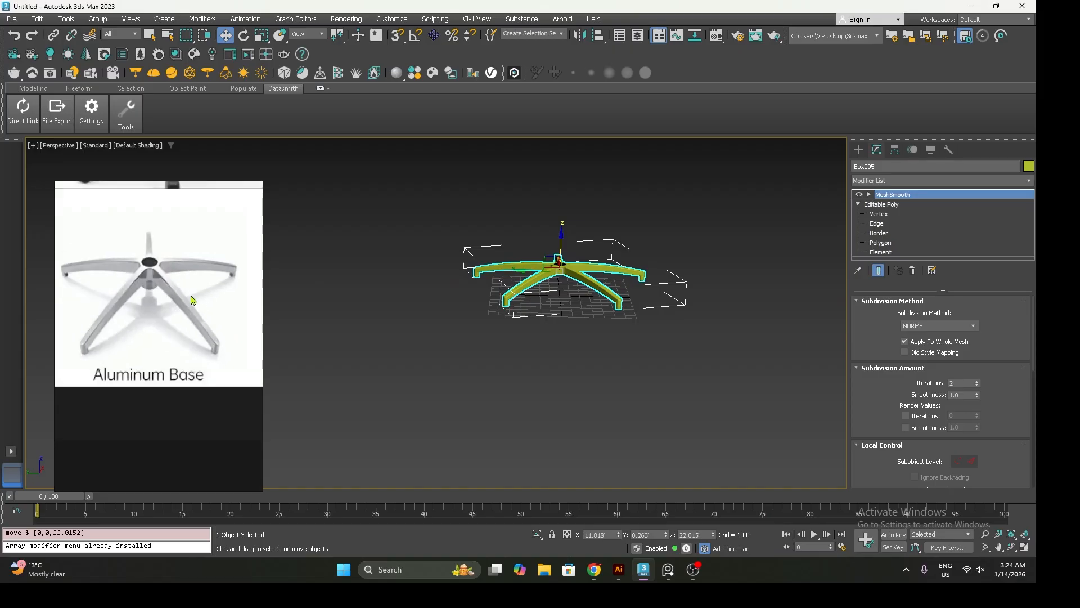
pyautogui.moveTo(481, 344)
pyautogui.keyDown('alt'); pyautogui.mouseDown(button='middle')
pyautogui.moveTo(485, 330)
pyautogui.moveTo(496, 344)
pyautogui.mouseUp(button='middle'); pyautogui.keyUp('alt')
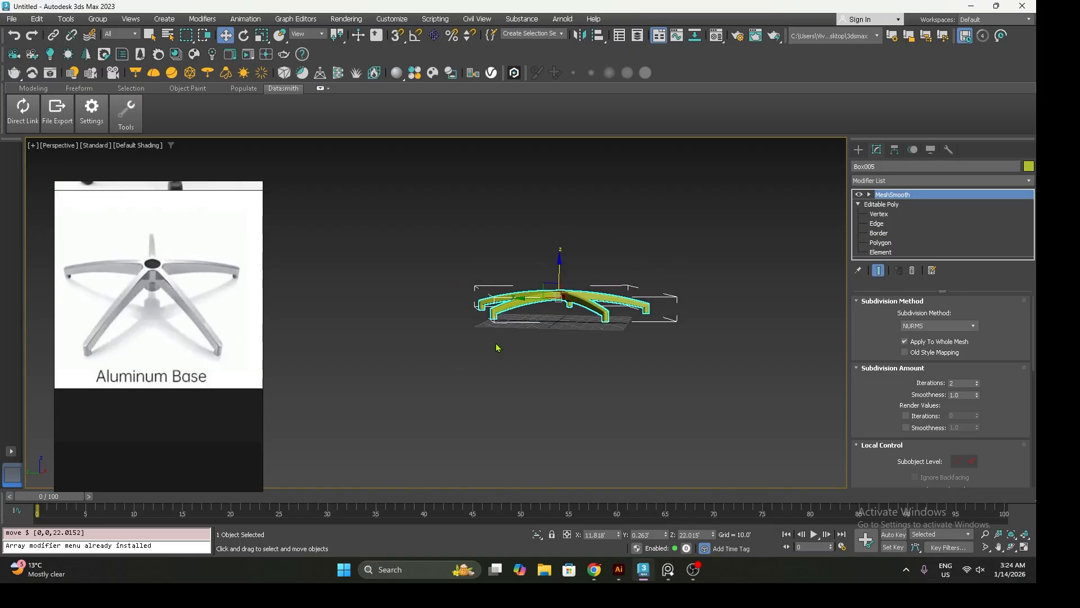
# Add an FFD 2x2x2 modifier above MeshSmooth on the base and activate its Control Points level
pyautogui.click(896, 181)
pyautogui.press('f')
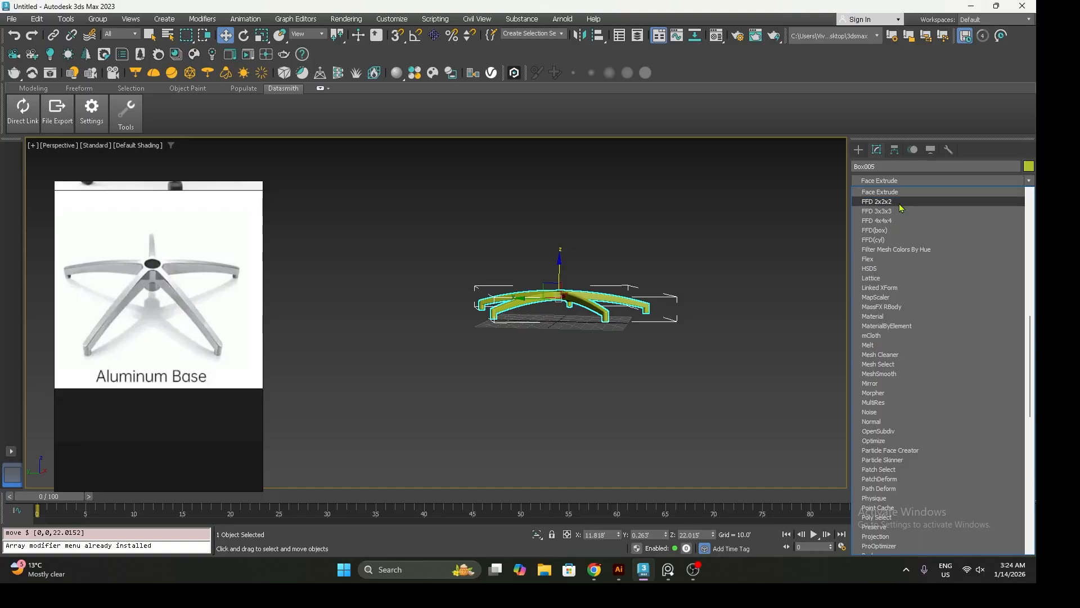
pyautogui.click(900, 202)
pyautogui.click(869, 194)
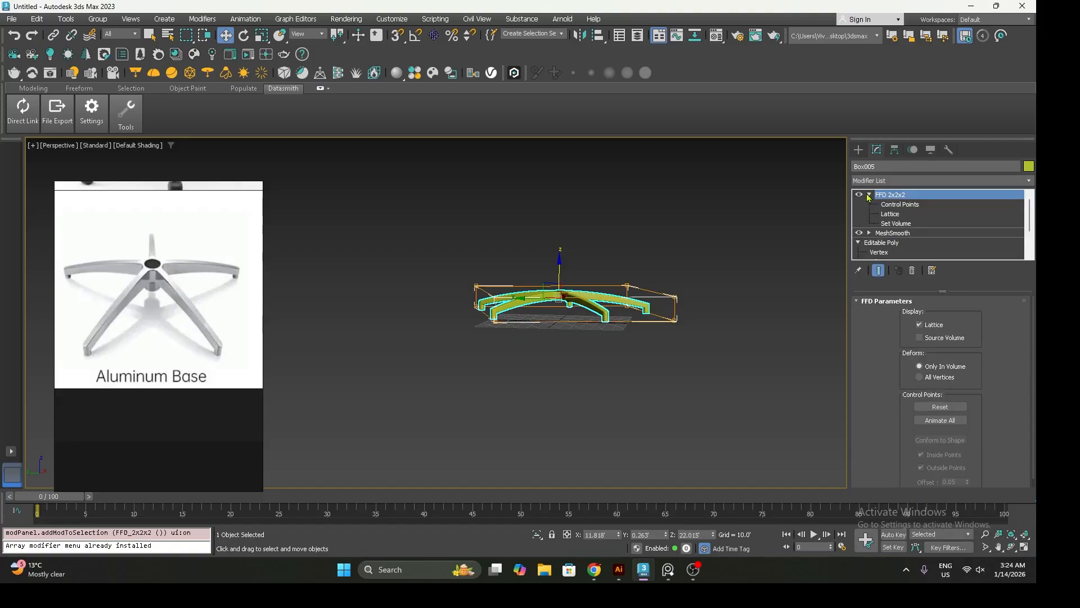
pyautogui.click(893, 206)
# In front view, lower the bottom row of FFD control points about 16 ft to make the base taller, and leave control point editing
pyautogui.press('f')
pyautogui.scroll(-2, 639, 325)
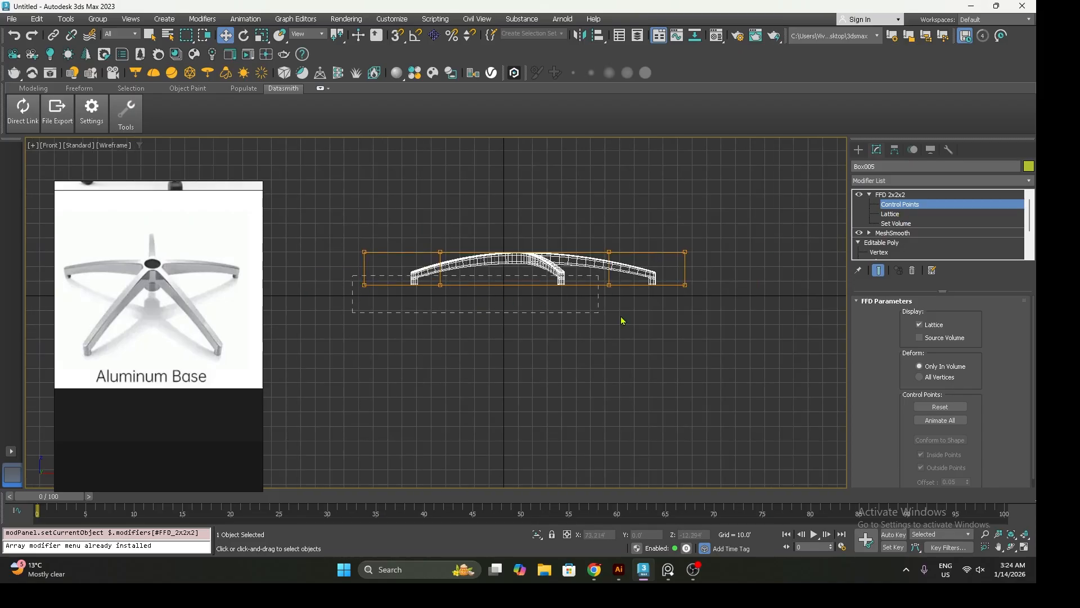
pyautogui.moveTo(720, 330); pyautogui.dragTo(719, 330)
pyautogui.moveTo(530, 266); pyautogui.dragTo(530, 281)
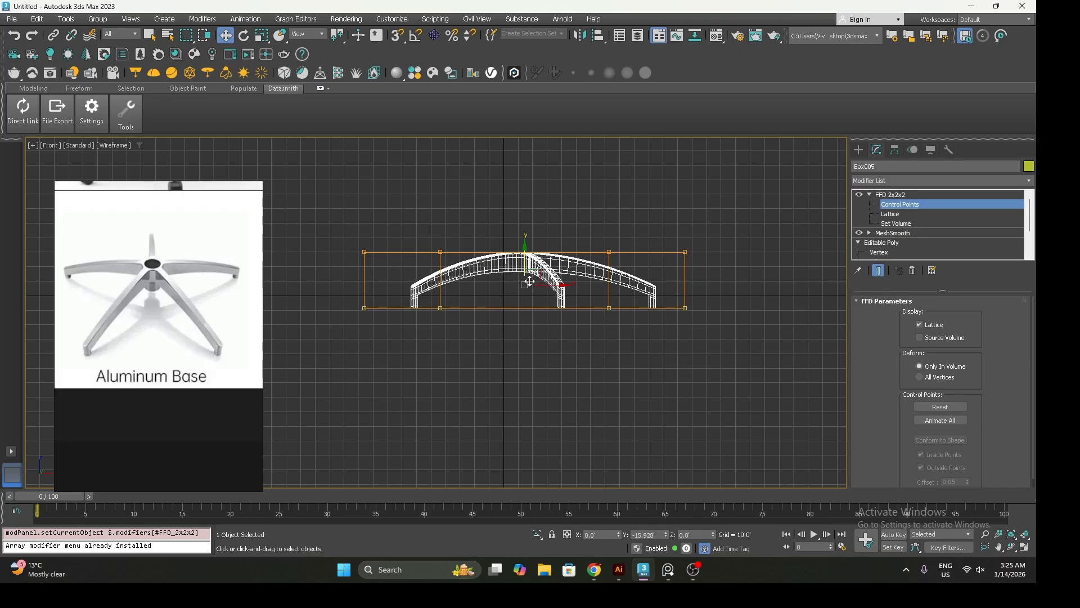
pyautogui.press('p')
pyautogui.keyDown('alt'); pyautogui.moveTo(529, 281); pyautogui.dragTo(518, 364, button='middle'); pyautogui.keyUp('alt')
pyautogui.click(887, 196)
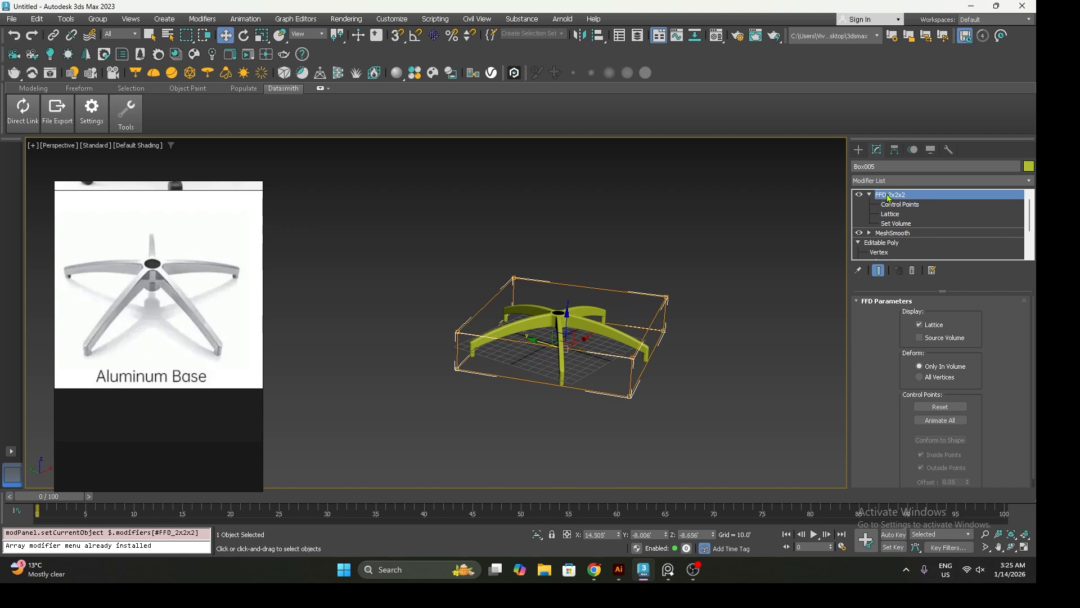
pyautogui.click(697, 321)
pyautogui.moveTo(584, 336)
pyautogui.mouseDown(button='middle')
pyautogui.moveTo(475, 347)
pyautogui.moveTo(507, 324)
pyautogui.moveTo(567, 319)
pyautogui.moveTo(578, 331)
pyautogui.moveTo(560, 336)
pyautogui.moveTo(596, 325)
pyautogui.moveTo(590, 341)
pyautogui.mouseUp(button='middle')
pyautogui.scroll(3, 531, 338)
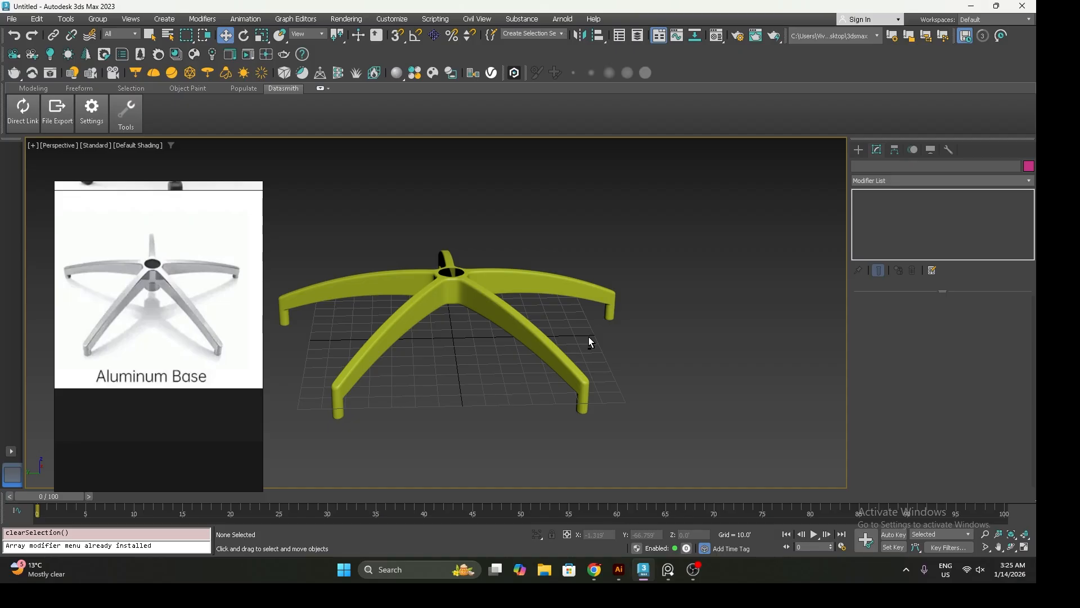
pyautogui.keyDown('alt'); pyautogui.moveTo(591, 342); pyautogui.dragTo(520, 337, button='middle'); pyautogui.keyUp('alt')
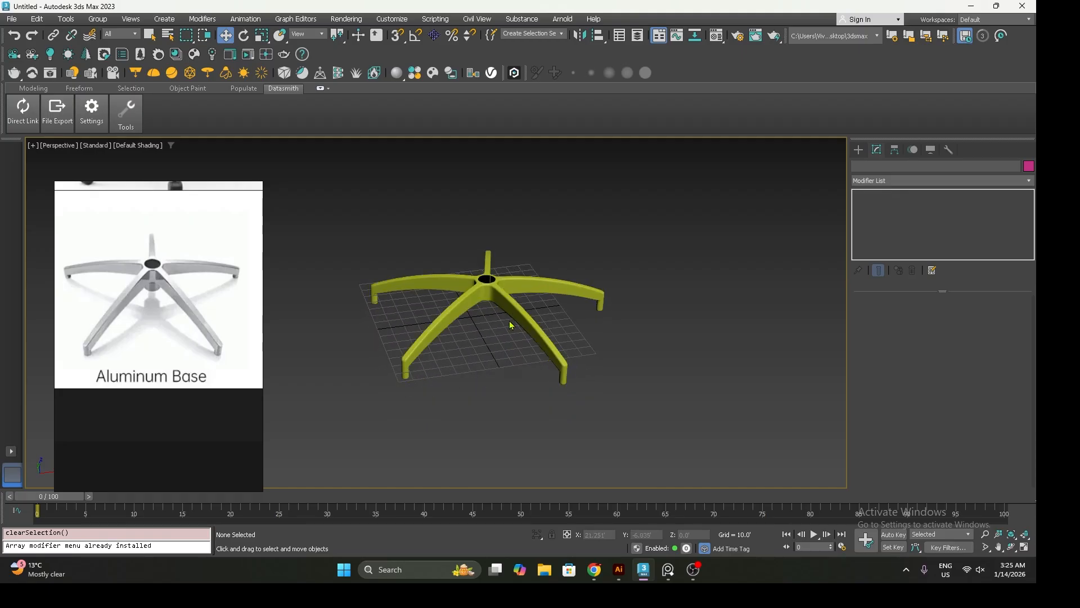
# Merge all objects from CHAIR_WHEEL.max into the scene
pyautogui.click(11, 18)
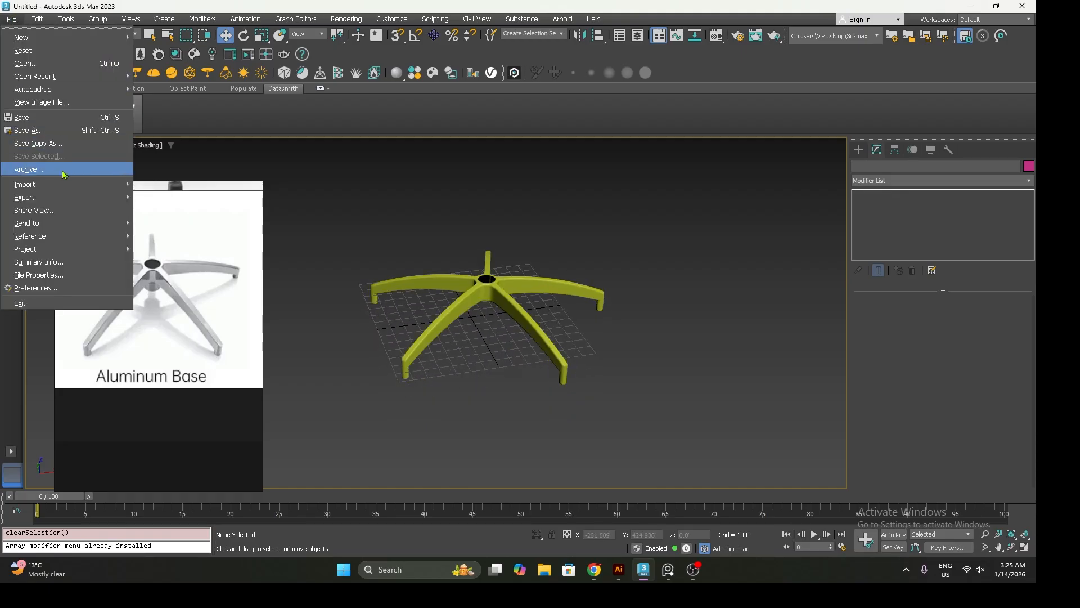
pyautogui.moveTo(70, 186)
pyautogui.click(161, 197)
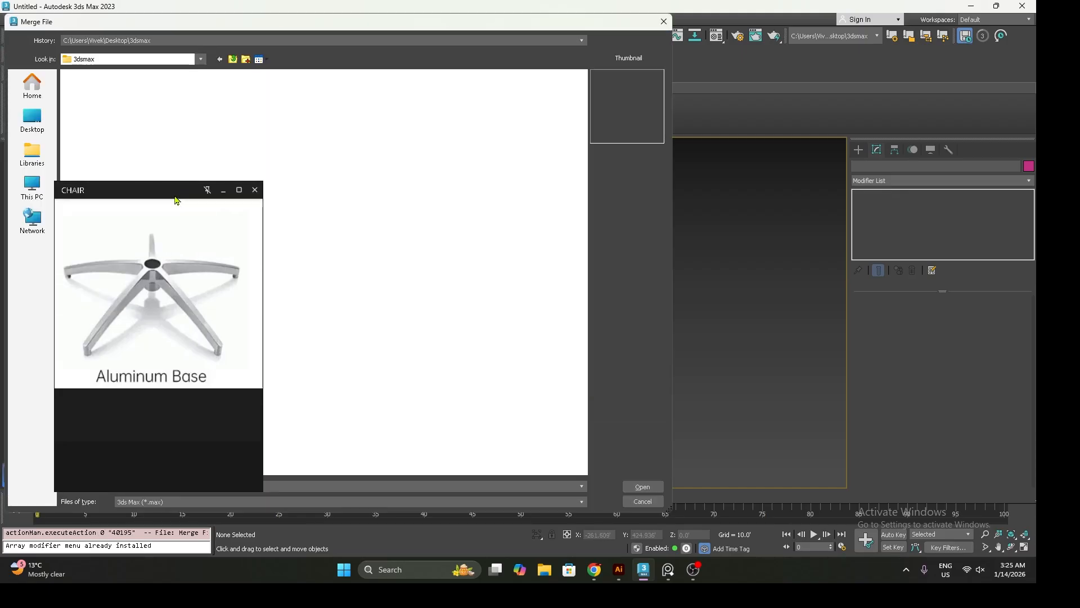
pyautogui.doubleClick(261, 127)
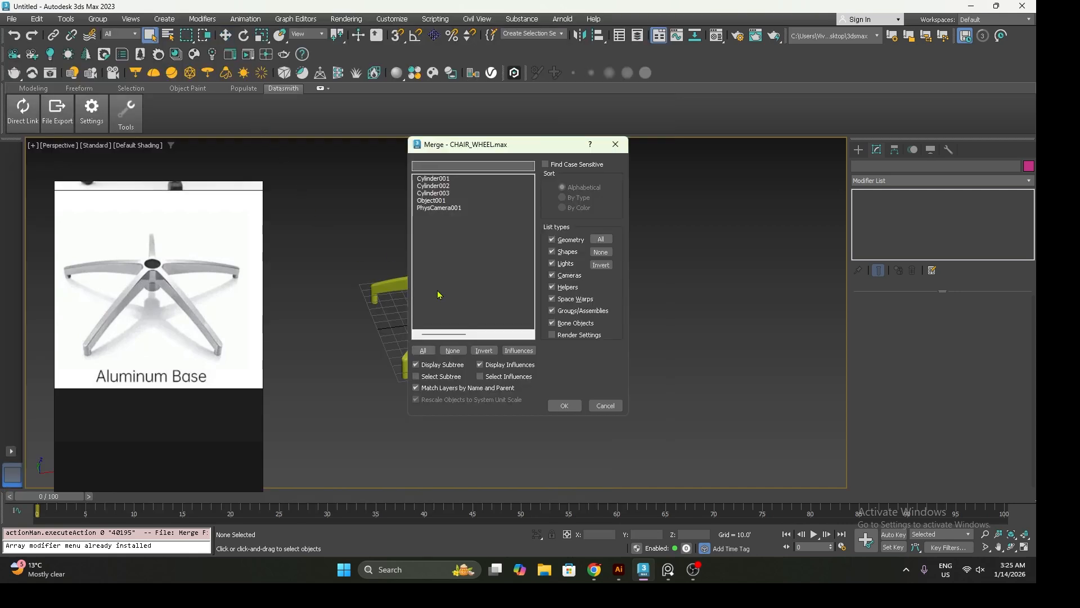
pyautogui.click(423, 350)
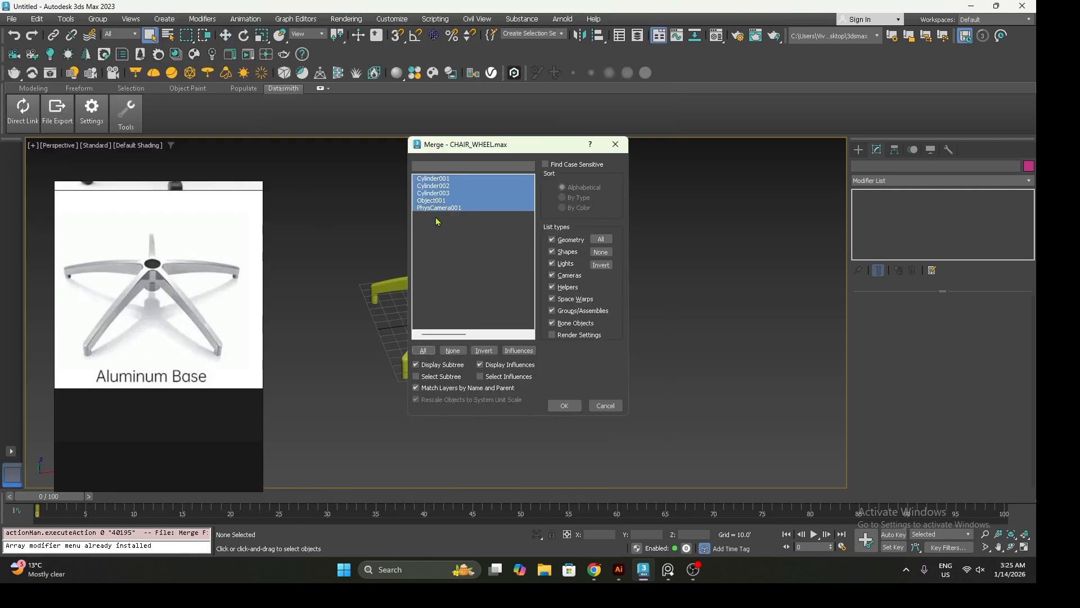
pyautogui.click(564, 406)
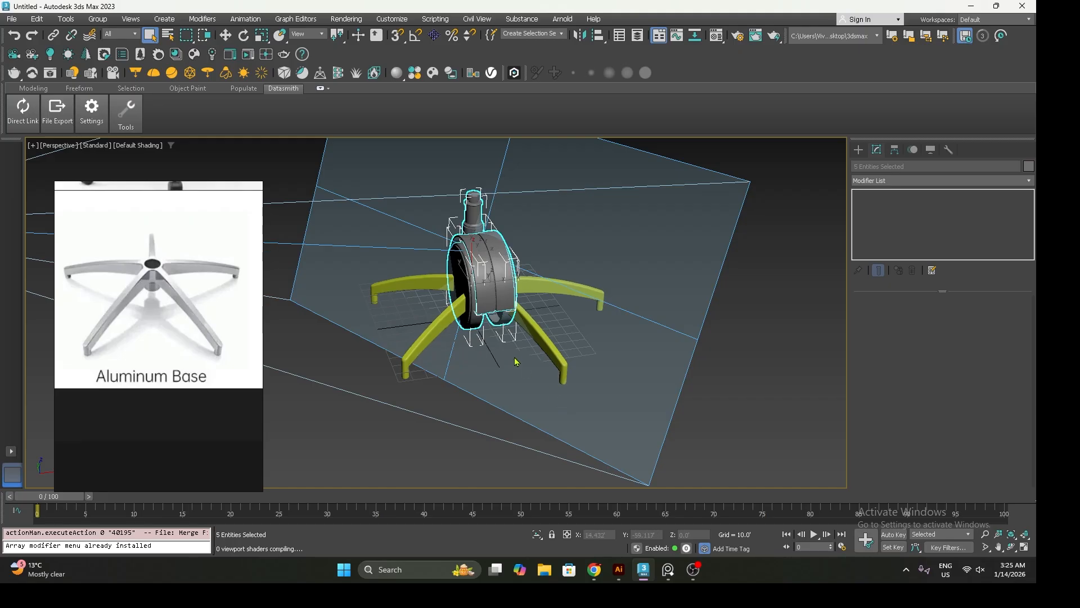
# Move the merged objects about 175 ft in negative X, clear of the base, and delete the merged physical camera
pyautogui.scroll(-3, 488, 333)
pyautogui.press('w')
pyautogui.moveTo(548, 373); pyautogui.dragTo(417, 393)
pyautogui.scroll(-2, 437, 347)
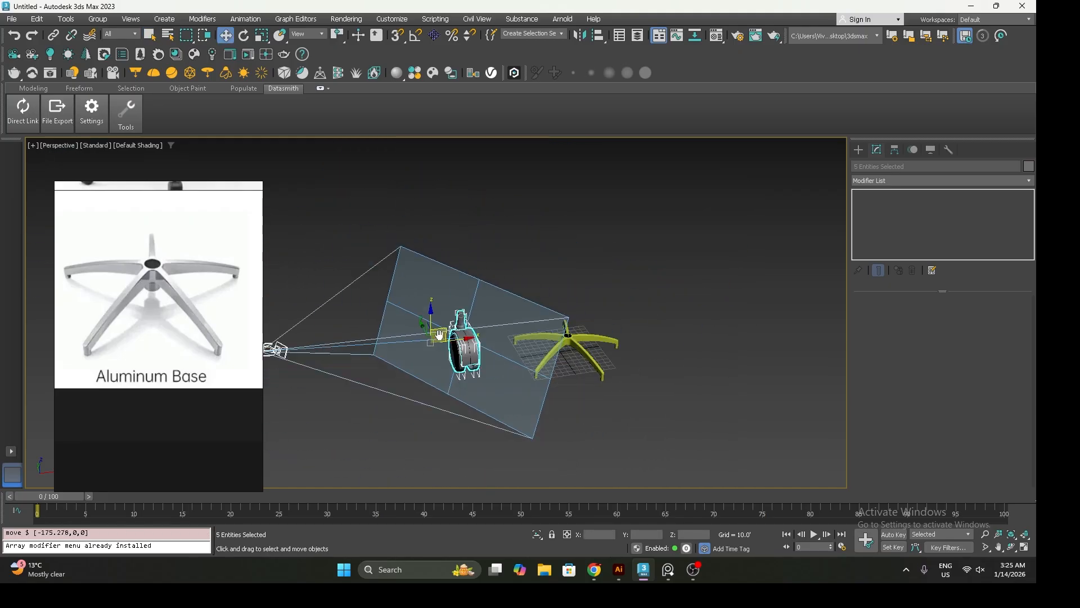
pyautogui.moveTo(438, 347); pyautogui.dragTo(514, 355, button='middle')
pyautogui.click(369, 342)
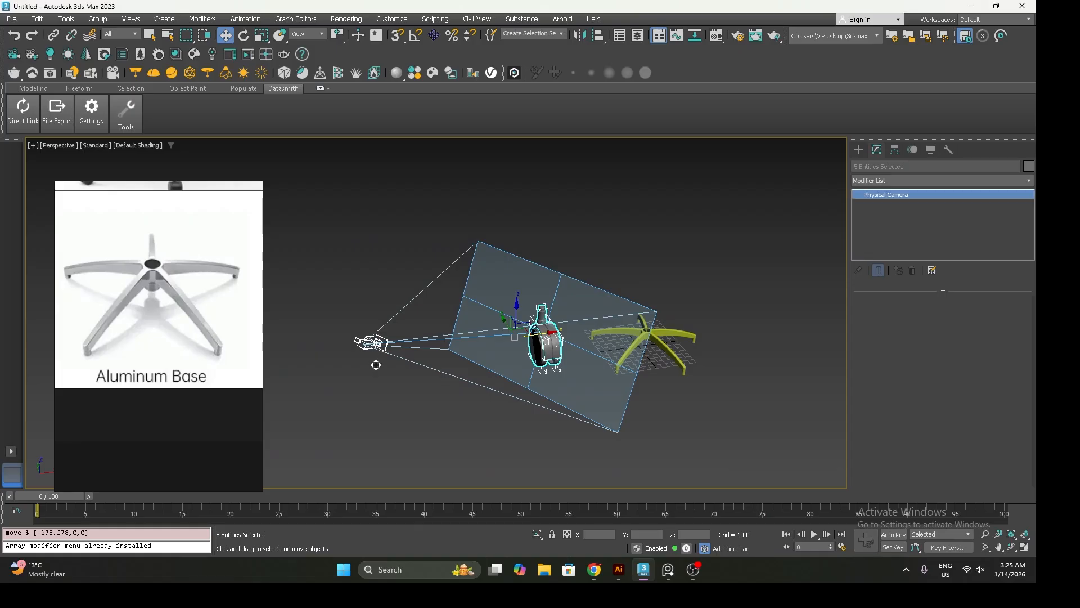
pyautogui.press('Delete')
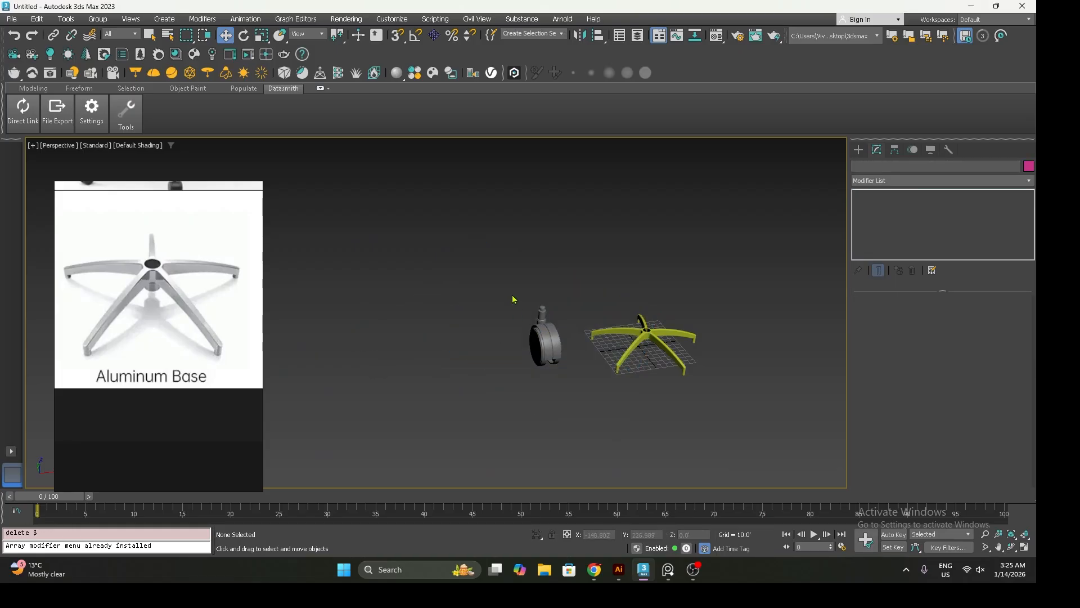
# Group the four caster objects under the name "wheel"
pyautogui.moveTo(576, 403); pyautogui.dragTo(575, 403)
pyautogui.click(97, 19)
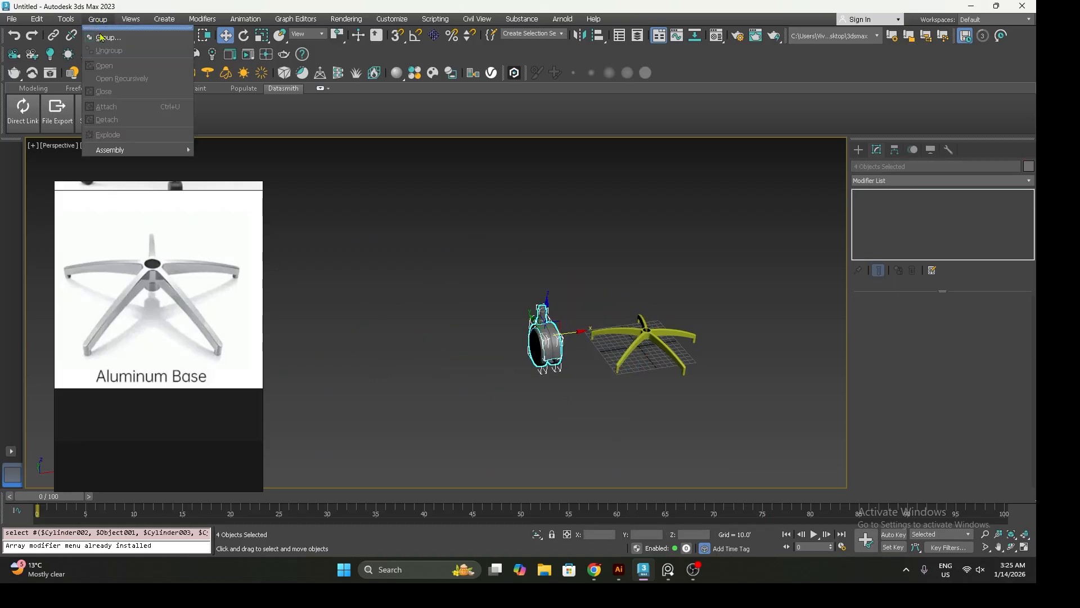
pyautogui.click(126, 44)
pyautogui.write('wheel')
pyautogui.click(518, 304)
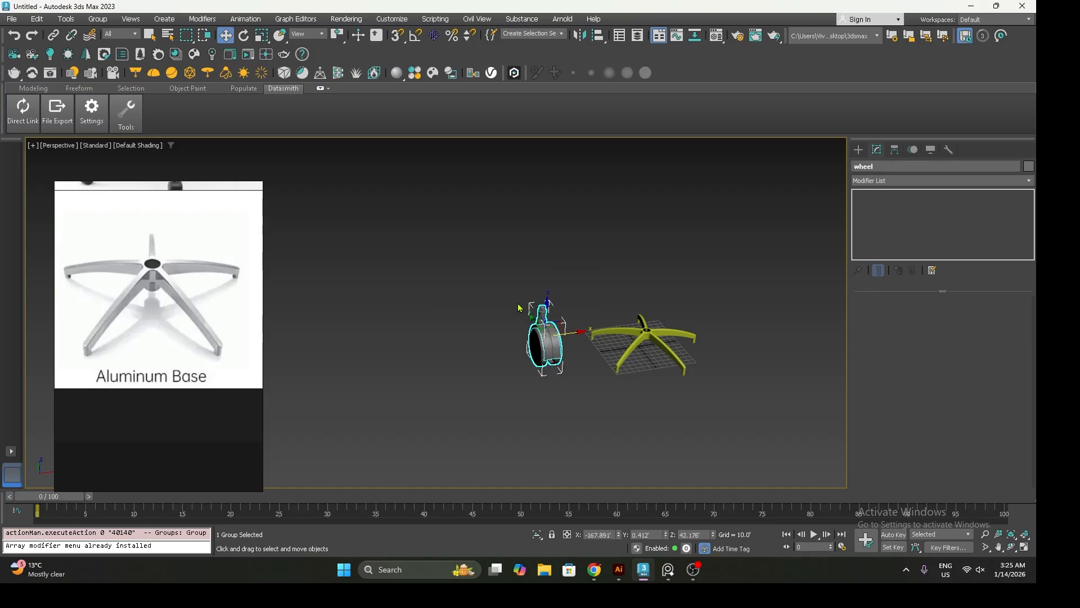
# In top view, scale the wheel group down uniformly to about 12 percent to suit the base
pyautogui.press('t')
pyautogui.scroll(-4, 522, 334)
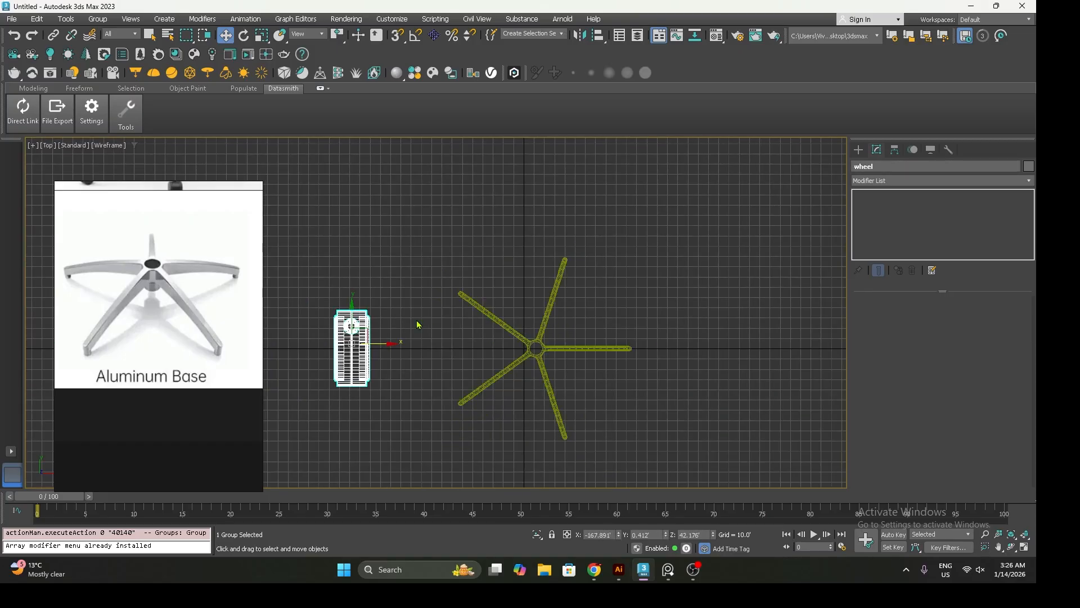
pyautogui.moveTo(419, 326); pyautogui.dragTo(462, 314, button='middle')
pyautogui.moveTo(415, 317); pyautogui.dragTo(431, 521)
pyautogui.press('r')
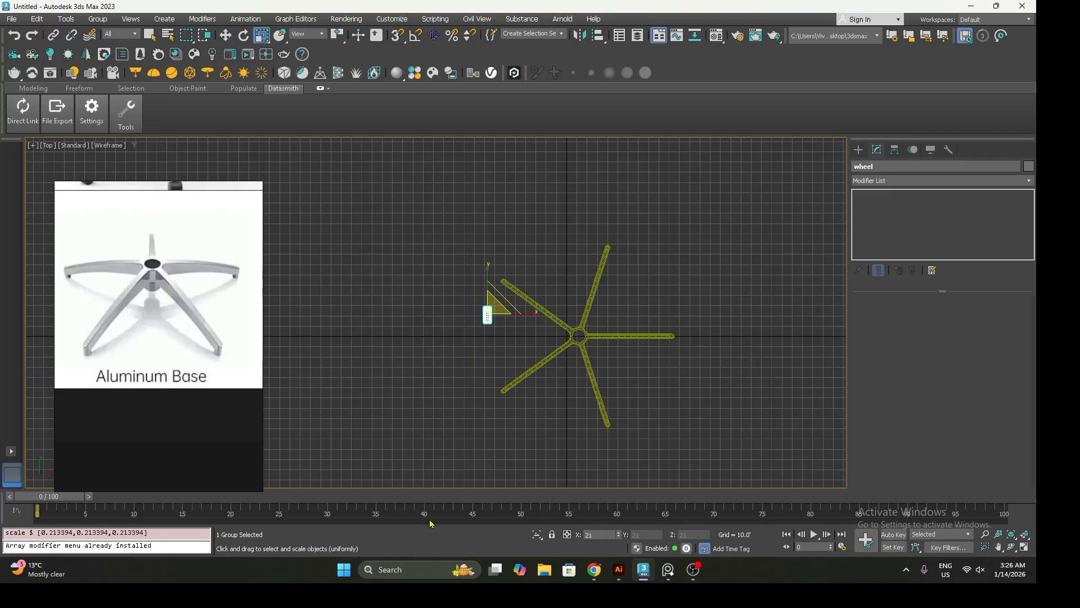
pyautogui.scroll(5, 481, 290)
pyautogui.press('r')
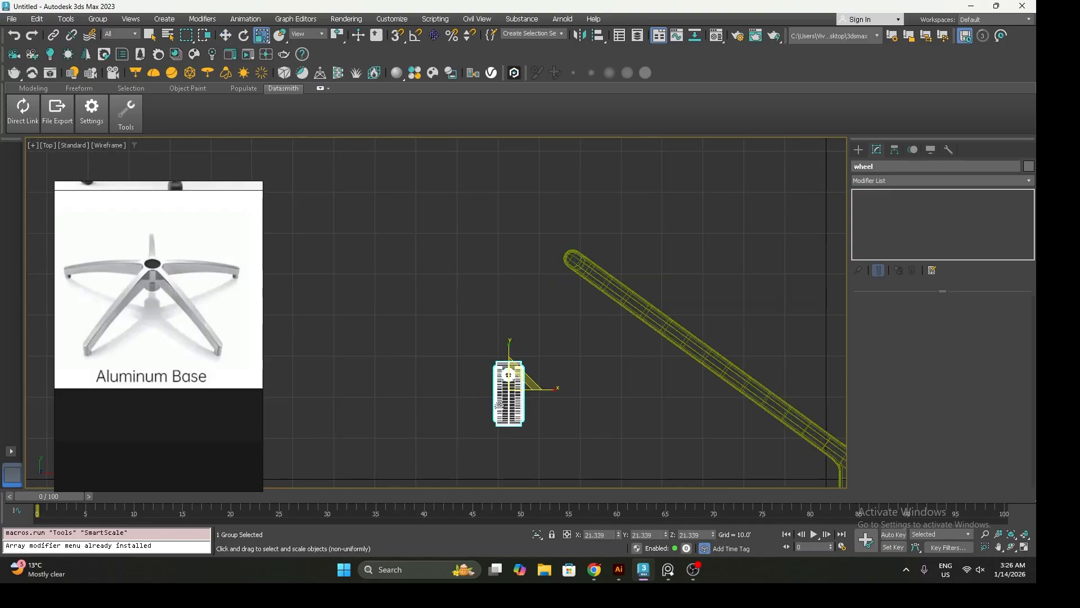
pyautogui.moveTo(504, 385); pyautogui.dragTo(503, 426)
# Check the casters in the chair reference image and move the wheel group onto the rounded end of the upper-left arm
pyautogui.scroll(-2, 97, 279)
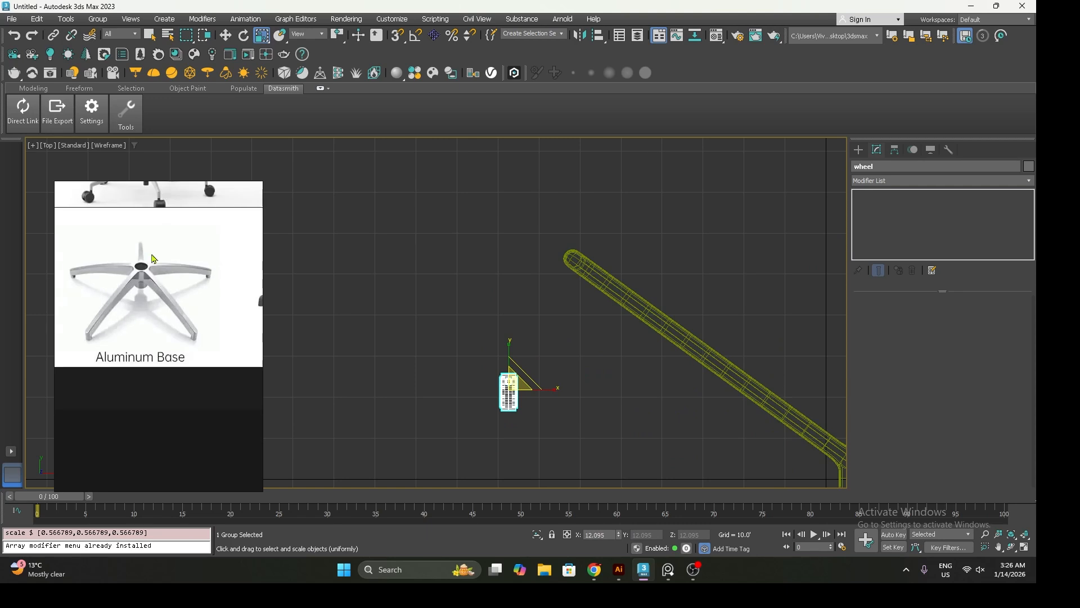
pyautogui.moveTo(128, 216); pyautogui.dragTo(147, 310, button='middle')
pyautogui.moveTo(513, 382); pyautogui.dragTo(582, 257)
pyautogui.press('w')
pyautogui.scroll(10, 583, 257)
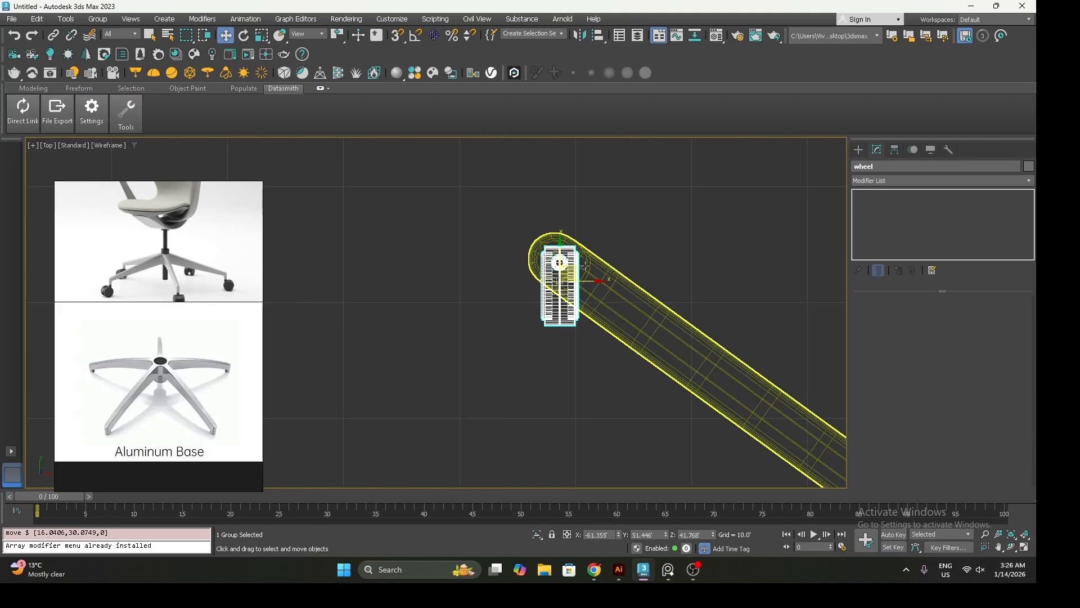
# Move only the wheel group's pivot to the centre of its round stem, and end pivot editing
pyautogui.press('e')
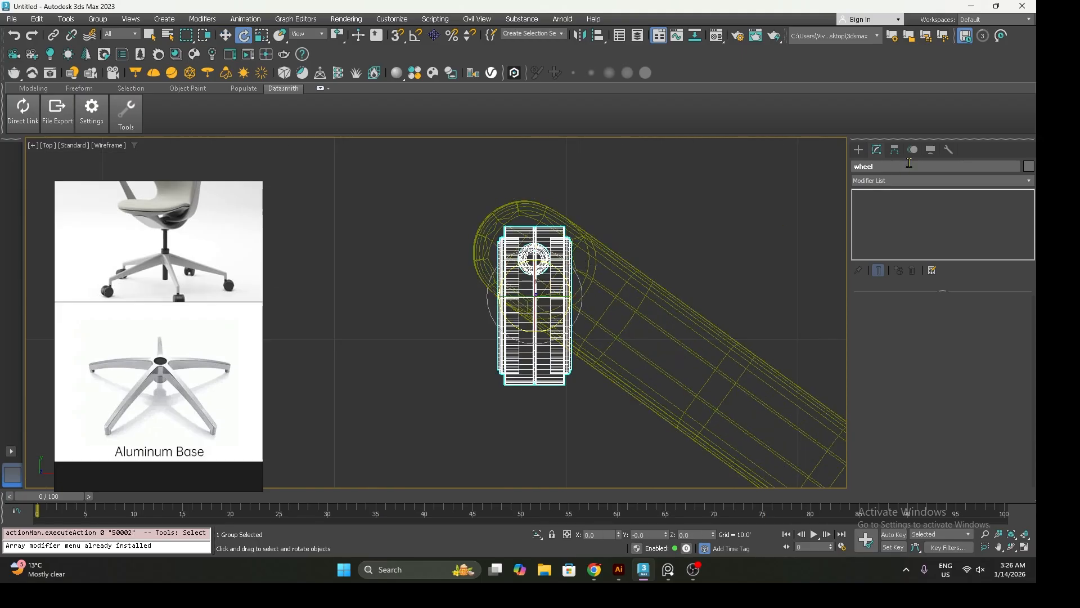
pyautogui.click(894, 150)
pyautogui.click(940, 227)
pyautogui.scroll(3, 528, 270)
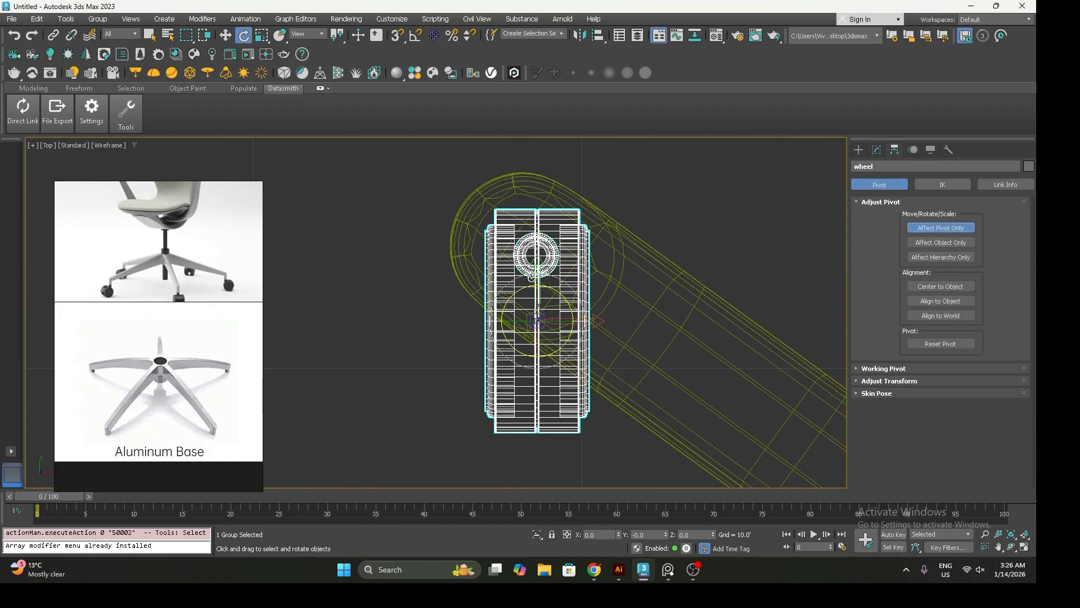
pyautogui.moveTo(531, 277); pyautogui.dragTo(532, 290, button='middle')
pyautogui.press('w')
pyautogui.moveTo(538, 305); pyautogui.dragTo(539, 238)
pyautogui.click(902, 231)
# Rotate the wheel group about -79 degrees around Z so it points outward from the arm's end
pyautogui.scroll(-2, 500, 272)
pyautogui.press('e')
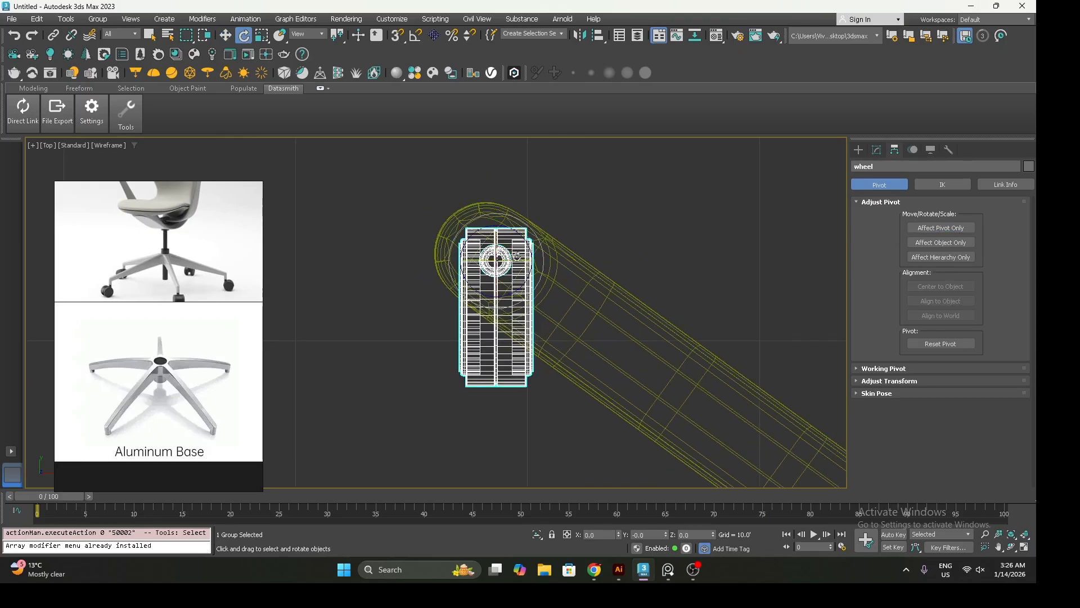
pyautogui.moveTo(517, 231); pyautogui.dragTo(459, 149)
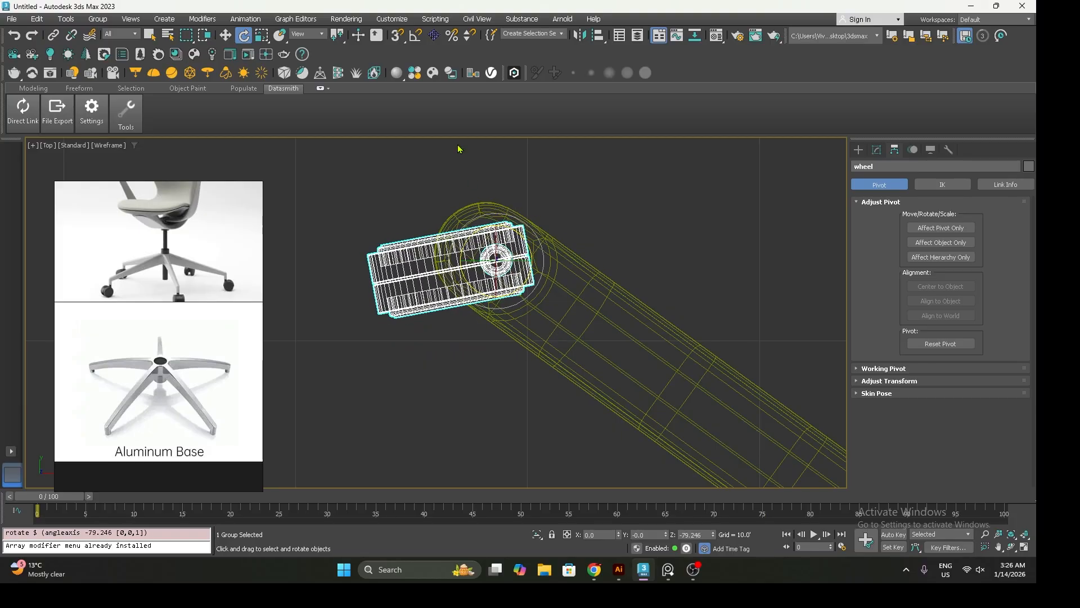
# Undo the wheel group's last rotation and rotate it -125 degrees around Z with angle snap to line up with the arm
pyautogui.hotkey('ctrl', 'z')
pyautogui.press('a')
pyautogui.moveTo(521, 236); pyautogui.dragTo(559, 301)
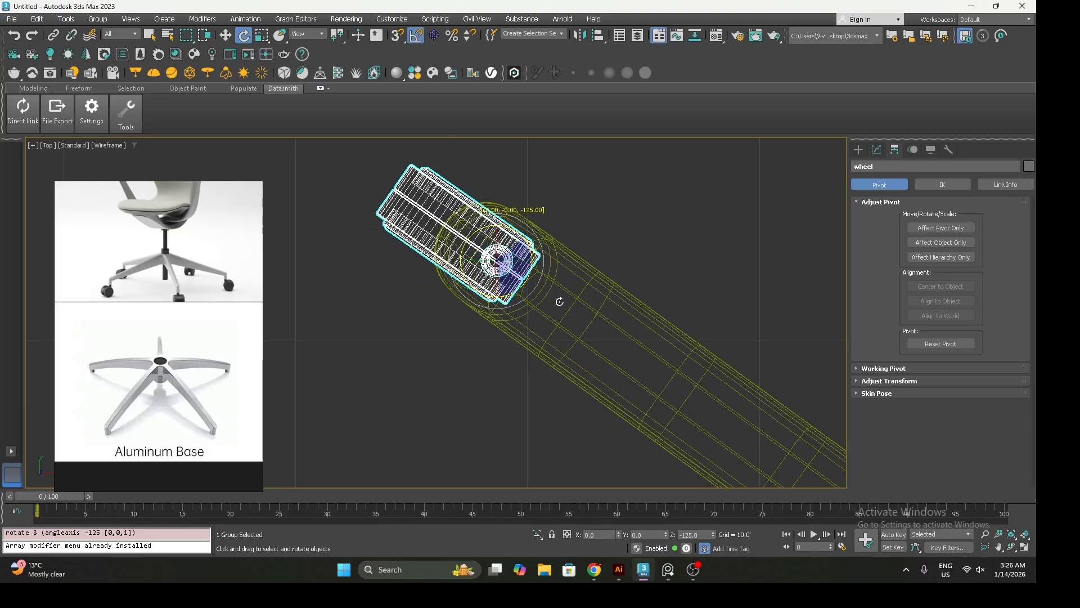
# In front view, lower the wheel group so its stem meets the bottom of the arm's foot, and check the fit in perspective
pyautogui.press('p')
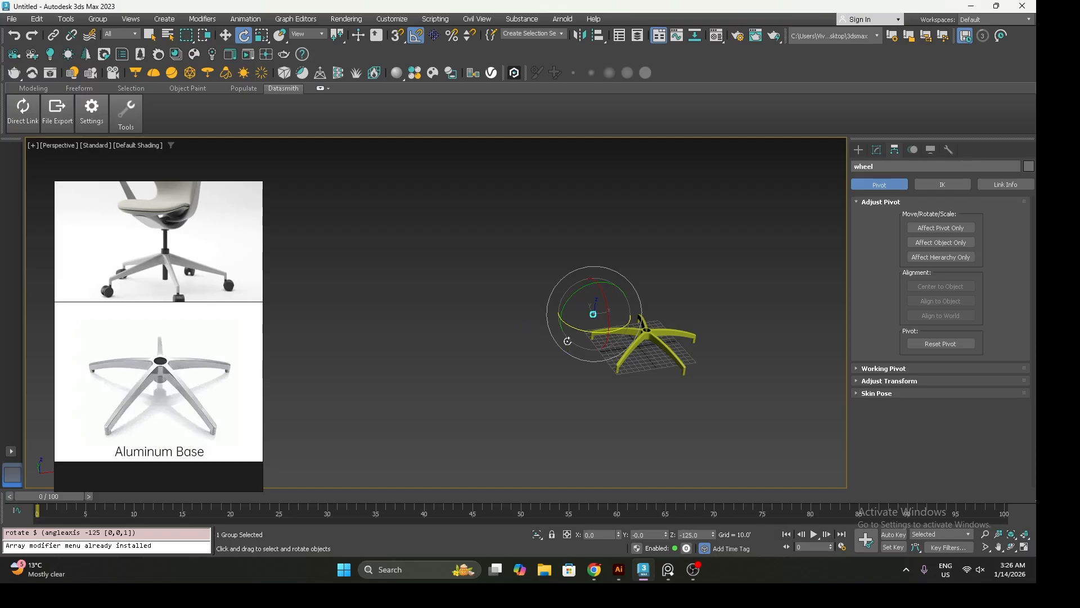
pyautogui.press('f')
pyautogui.moveTo(562, 337); pyautogui.dragTo(581, 304, button='middle')
pyautogui.press('w')
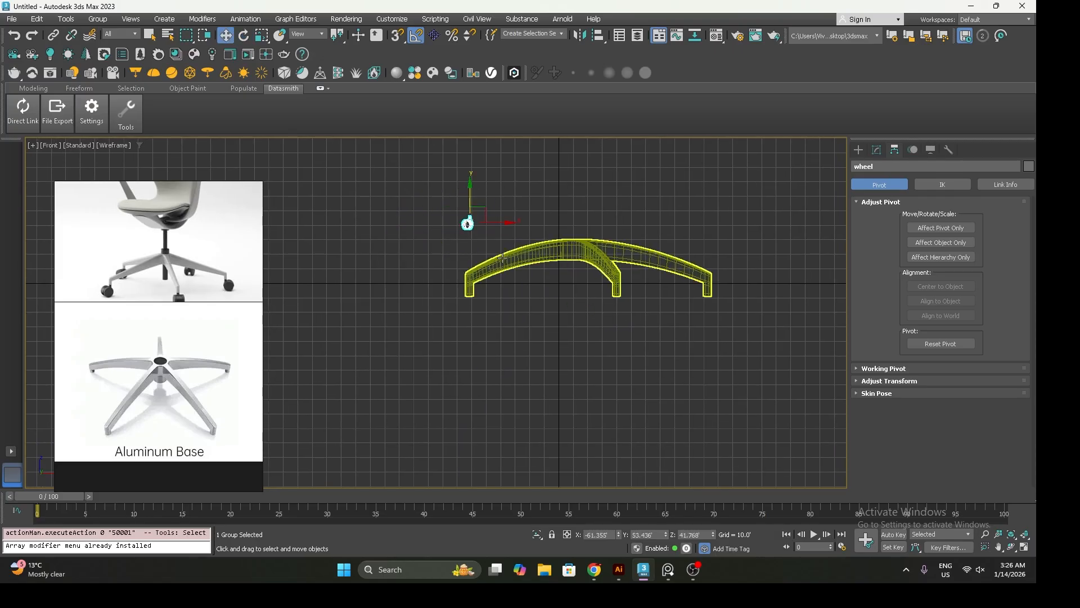
pyautogui.scroll(3, 468, 224)
pyautogui.scroll(2, 468, 223)
pyautogui.moveTo(478, 194); pyautogui.dragTo(504, 409)
pyautogui.press('p')
pyautogui.moveTo(568, 423)
pyautogui.mouseDown(button='middle')
pyautogui.moveTo(547, 275)
pyautogui.moveTo(498, 335)
pyautogui.moveTo(502, 350)
pyautogui.mouseUp(button='middle')
pyautogui.press('z')
pyautogui.scroll(-5, 549, 280)
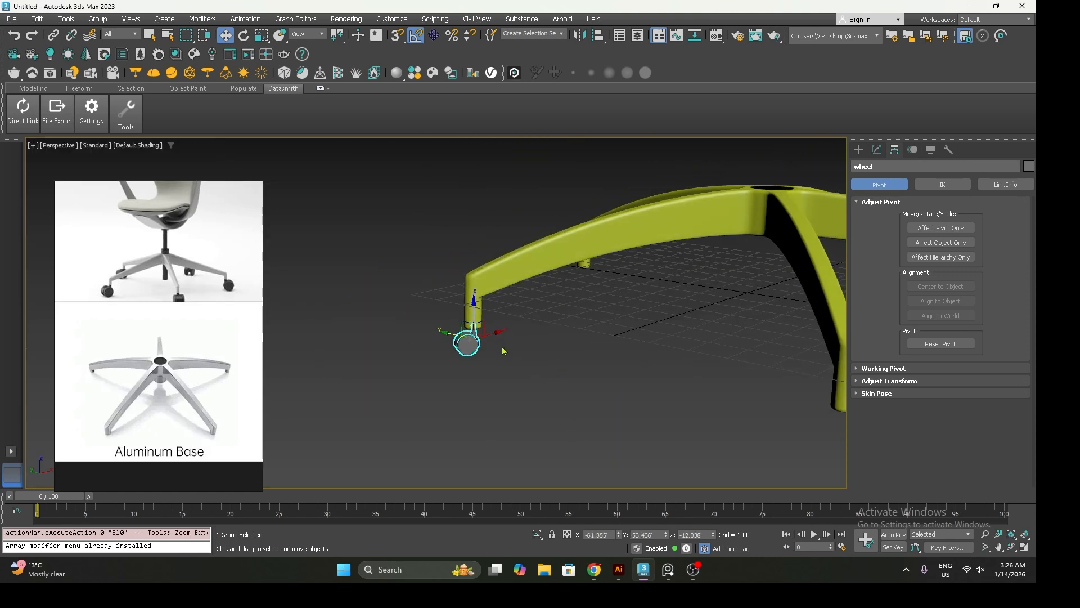
# Scale the wheel group up uniformly to about 17.6 percent so it suits the foot's size
pyautogui.press('r')
pyautogui.moveTo(468, 335); pyautogui.dragTo(479, 283)
pyautogui.press('w')
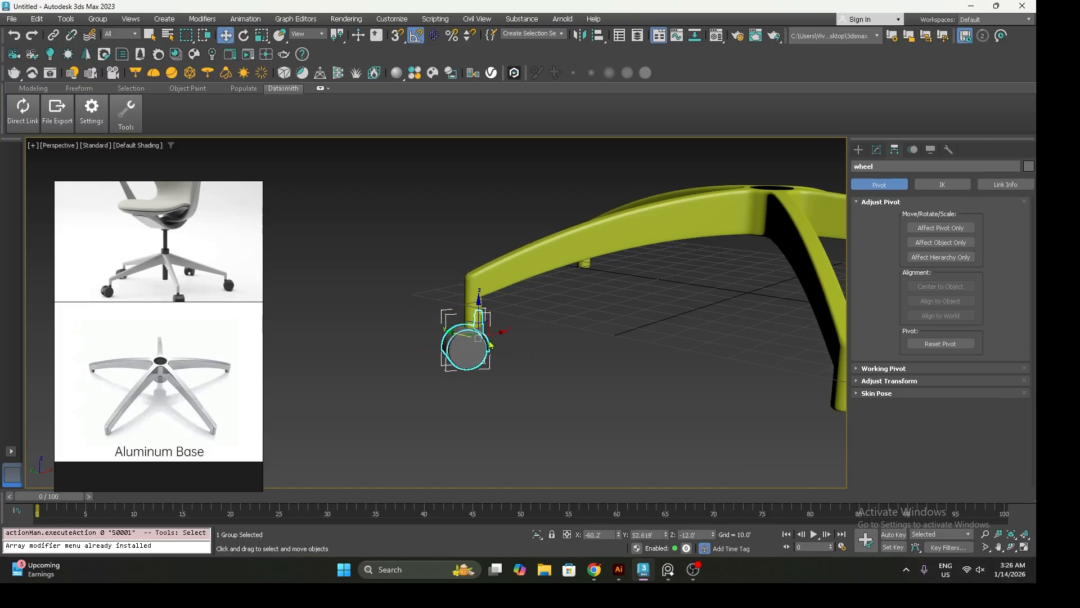
# Using local coordinates in top view, move the wheel group about -1.47 along its Y axis to centre its stem on the foot
pyautogui.press('t')
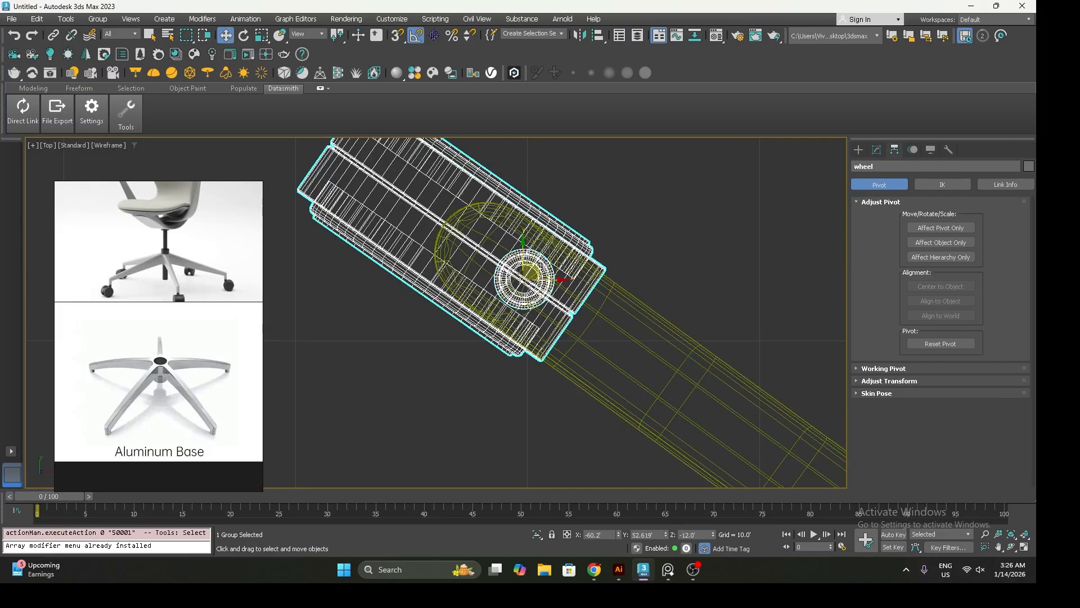
pyautogui.click(315, 34)
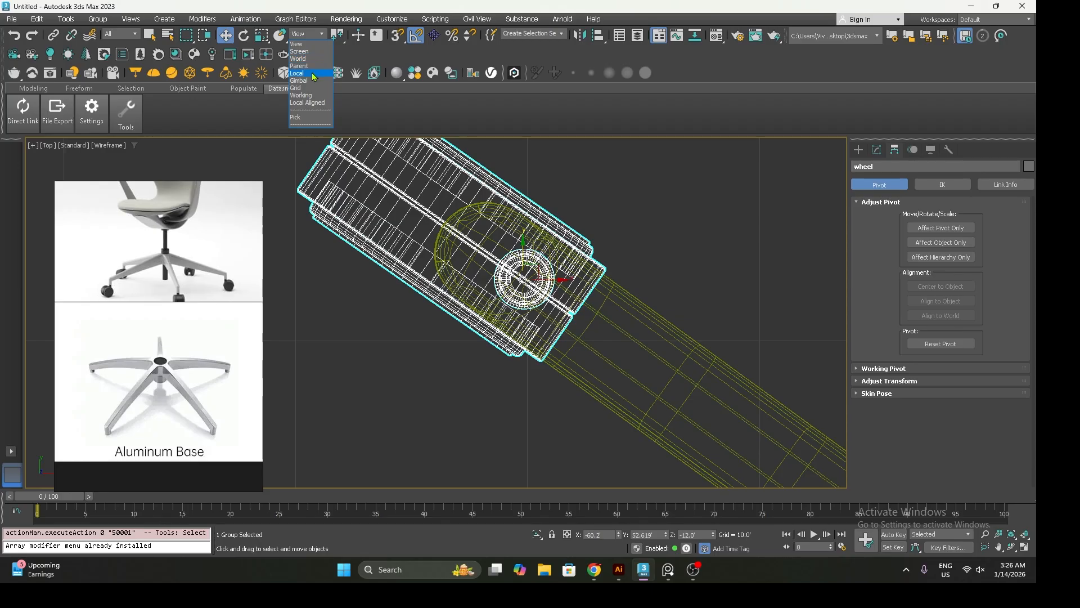
pyautogui.click(313, 73)
pyautogui.moveTo(544, 298); pyautogui.dragTo(521, 280)
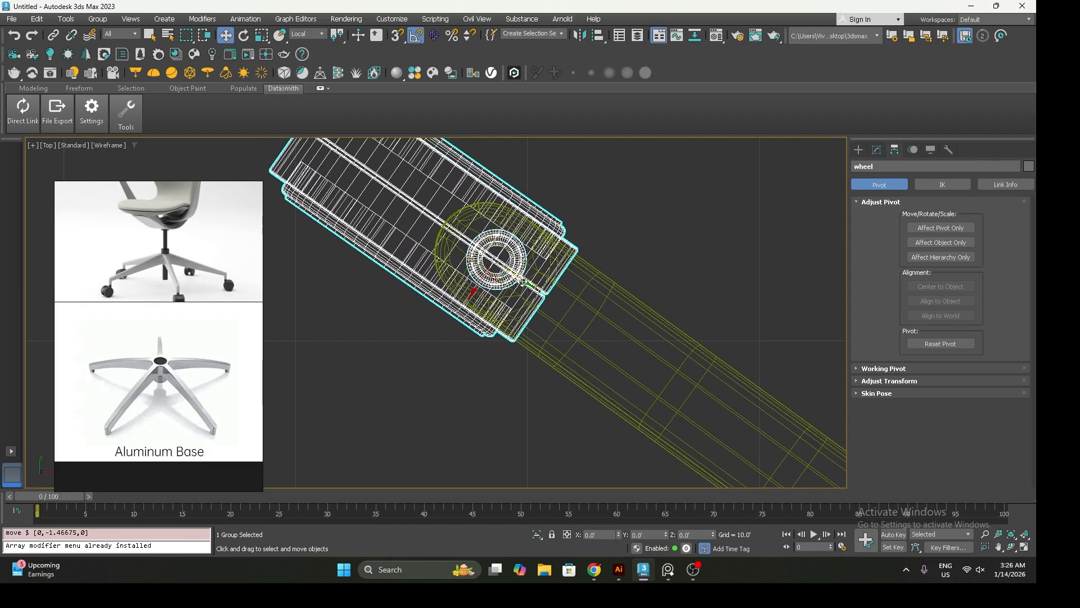
pyautogui.press('p')
pyautogui.keyDown('alt'); pyautogui.moveTo(522, 326); pyautogui.dragTo(486, 317, button='middle'); pyautogui.keyUp('alt')
pyautogui.click(547, 354)
pyautogui.scroll(-3, 547, 354)
pyautogui.keyDown('alt'); pyautogui.moveTo(548, 357); pyautogui.dragTo(453, 334, button='middle'); pyautogui.keyUp('alt')
pyautogui.click(400, 343)
# Remove the MeshSmooth modifier from the five-arm base's modifier stack
pyautogui.press('t')
pyautogui.scroll(-3, 457, 347)
pyautogui.scroll(-6, 453, 334)
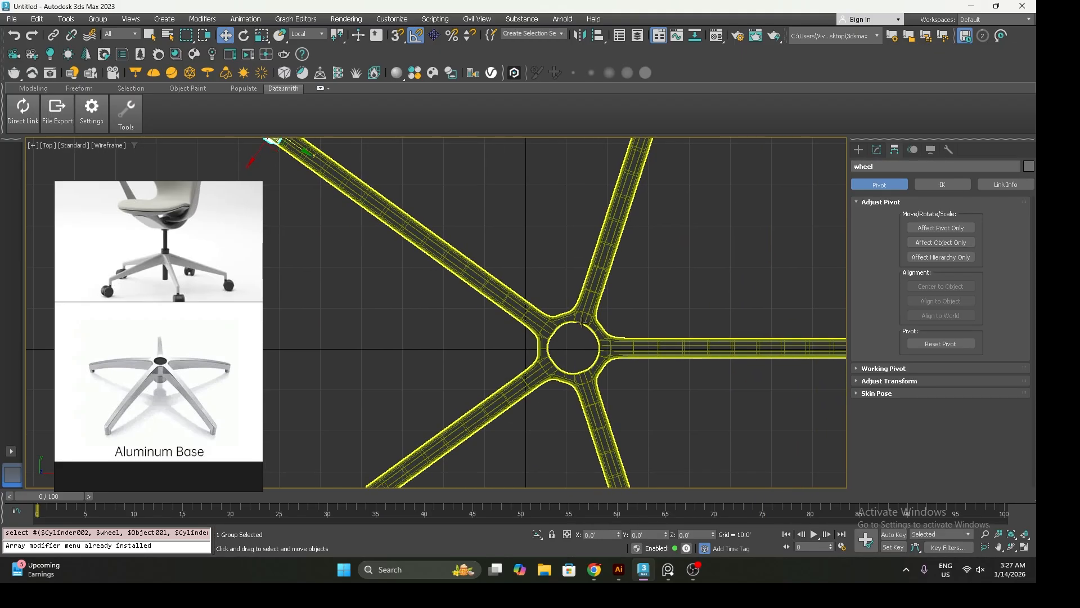
pyautogui.click(582, 323)
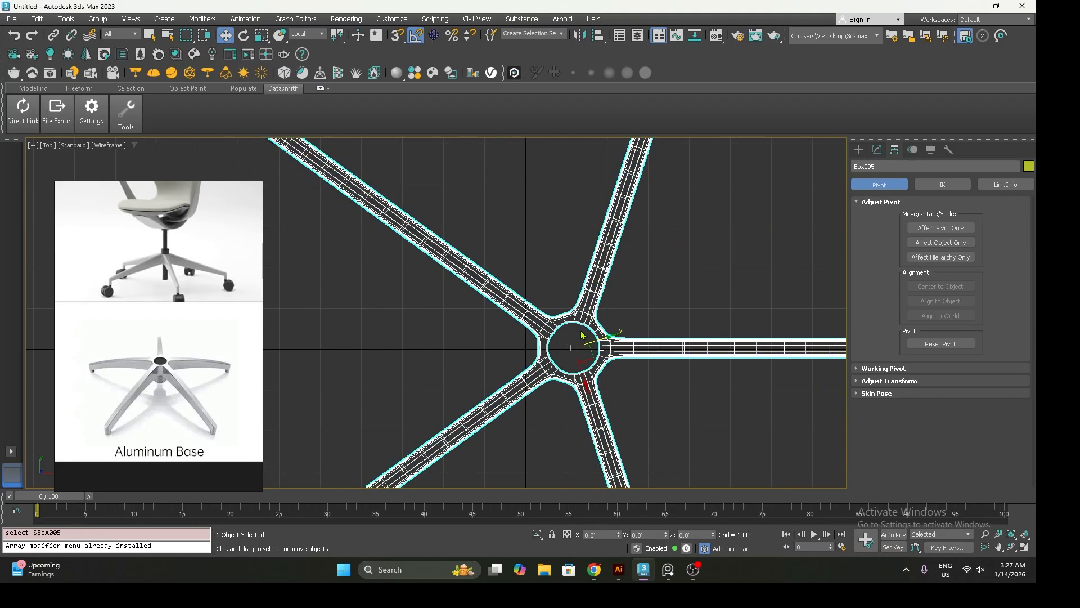
pyautogui.click(877, 150)
pyautogui.moveTo(451, 184); pyautogui.dragTo(474, 250, button='middle')
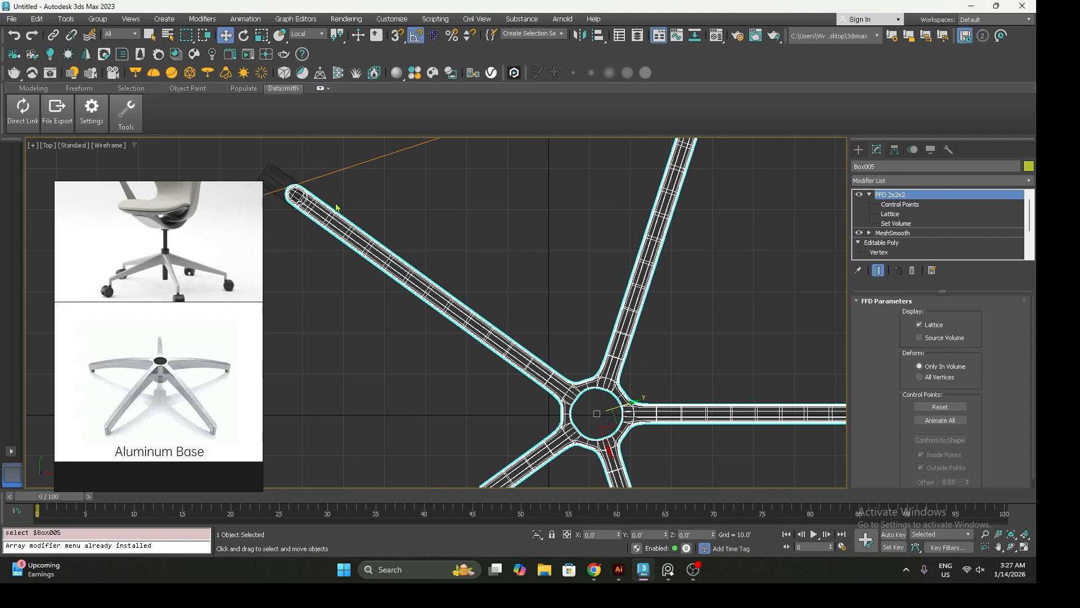
pyautogui.moveTo(606, 318); pyautogui.dragTo(540, 291, button='middle')
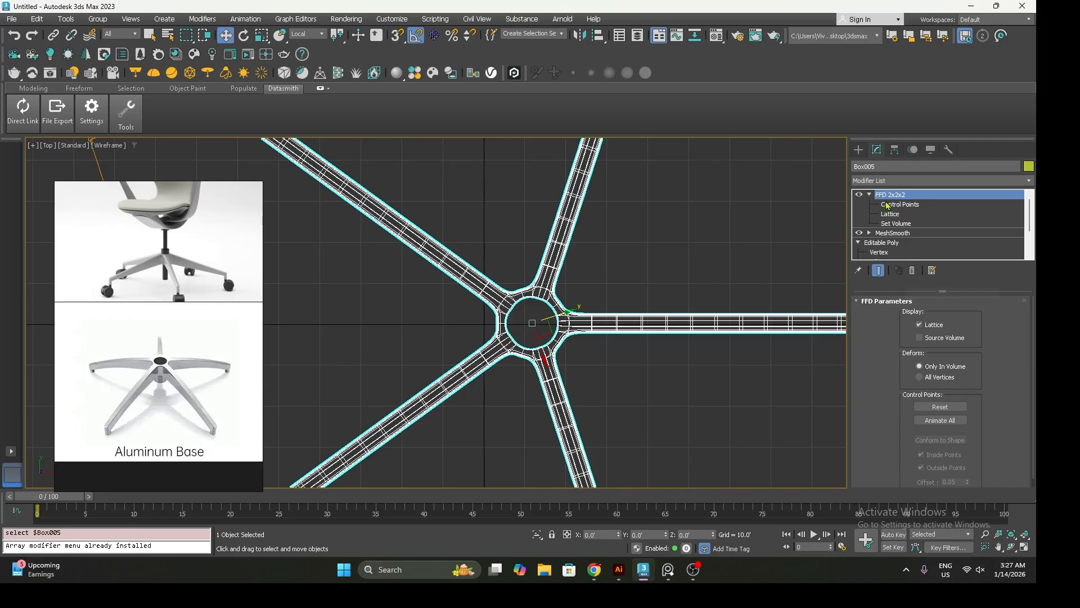
pyautogui.click(859, 232)
pyautogui.click(899, 233)
pyautogui.click(912, 270)
# Convert the base with its FFD 2x2x2 modifier to an Editable Poly
pyautogui.click(898, 198)
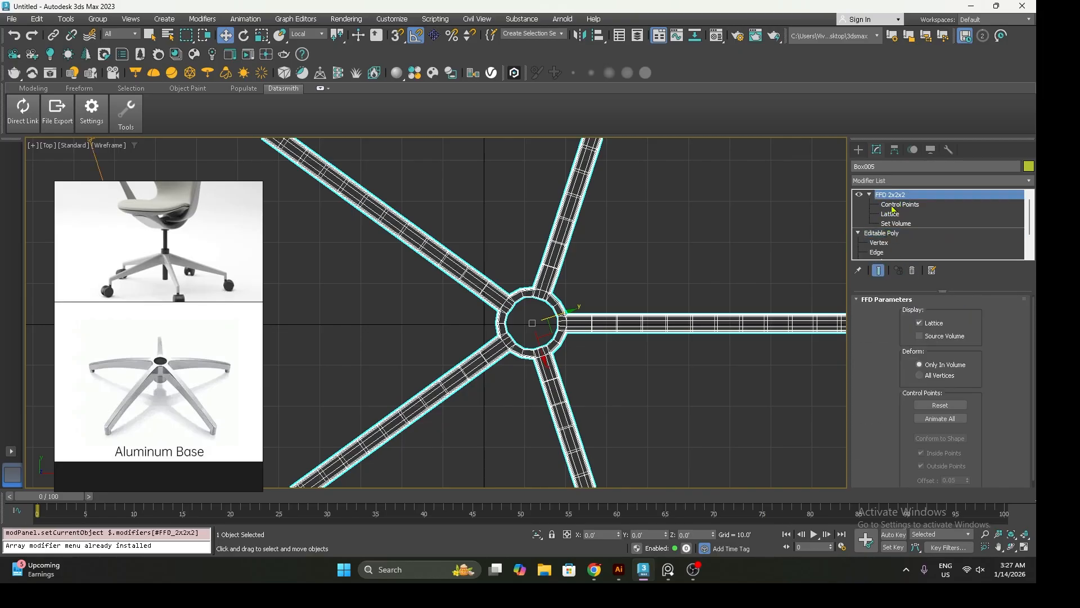
pyautogui.scroll(-3, 575, 255)
pyautogui.scroll(1, 575, 256)
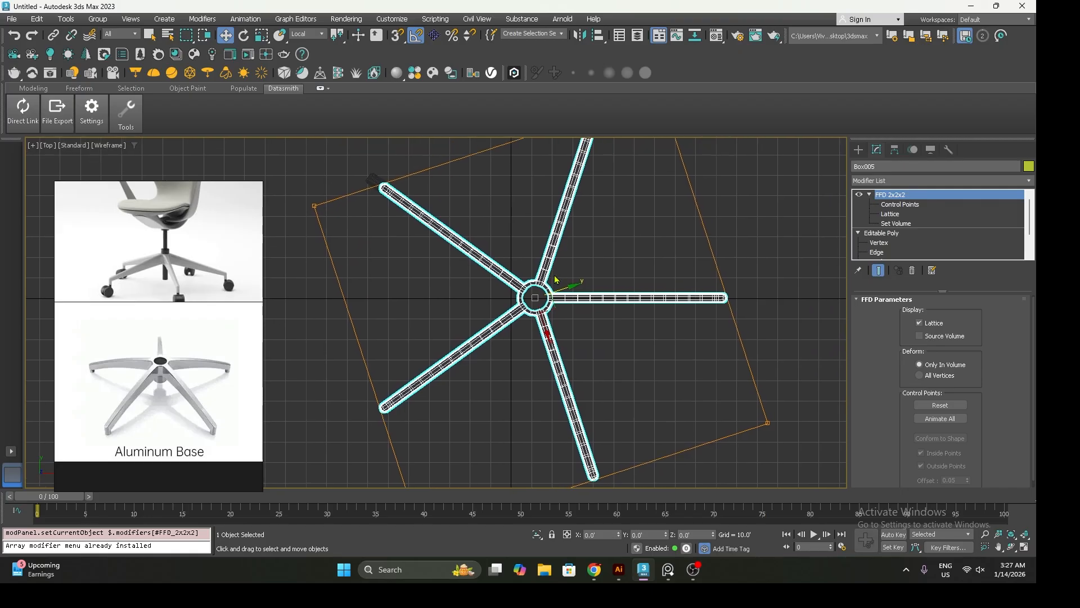
pyautogui.rightClick(551, 271)
pyautogui.moveTo(639, 419)
pyautogui.click(691, 421)
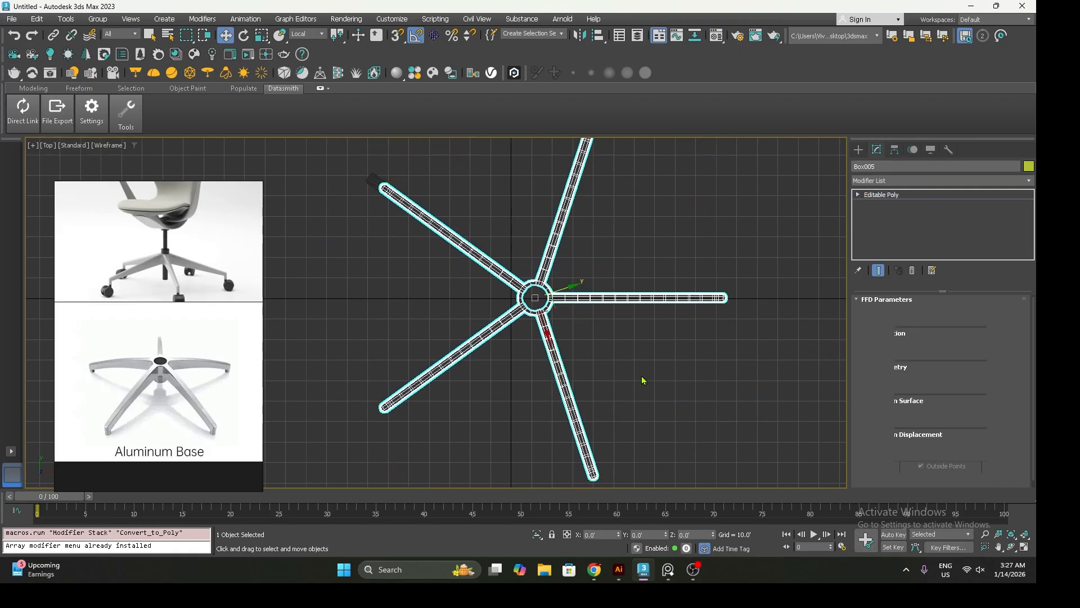
# Cap the open circular border of the base's central hub
pyautogui.click(857, 194)
pyautogui.click(876, 214)
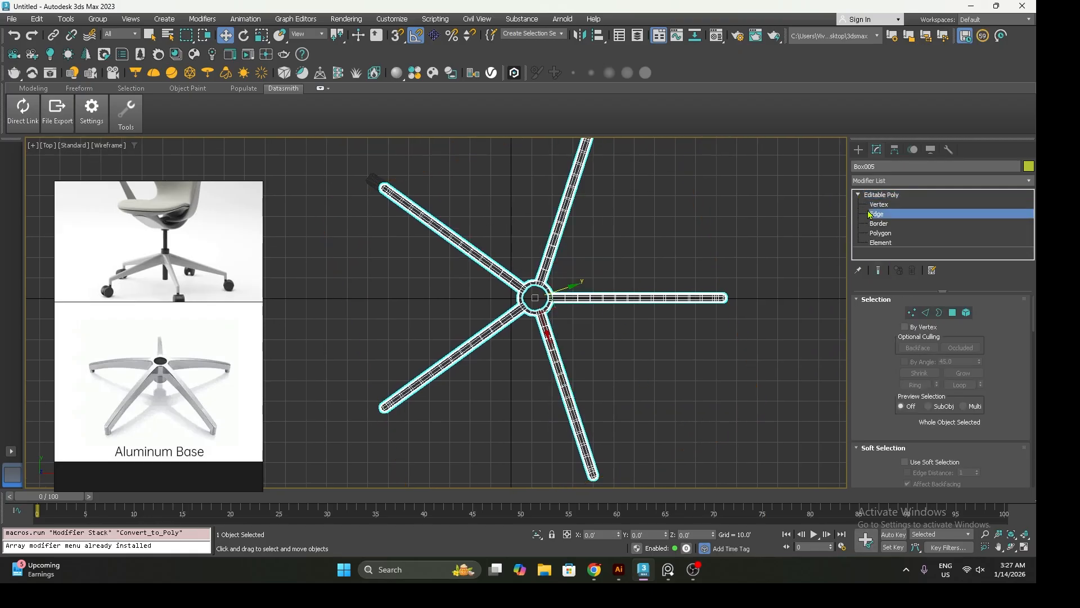
pyautogui.click(879, 223)
pyautogui.scroll(2, 525, 274)
pyautogui.scroll(3, 526, 274)
pyautogui.click(564, 317)
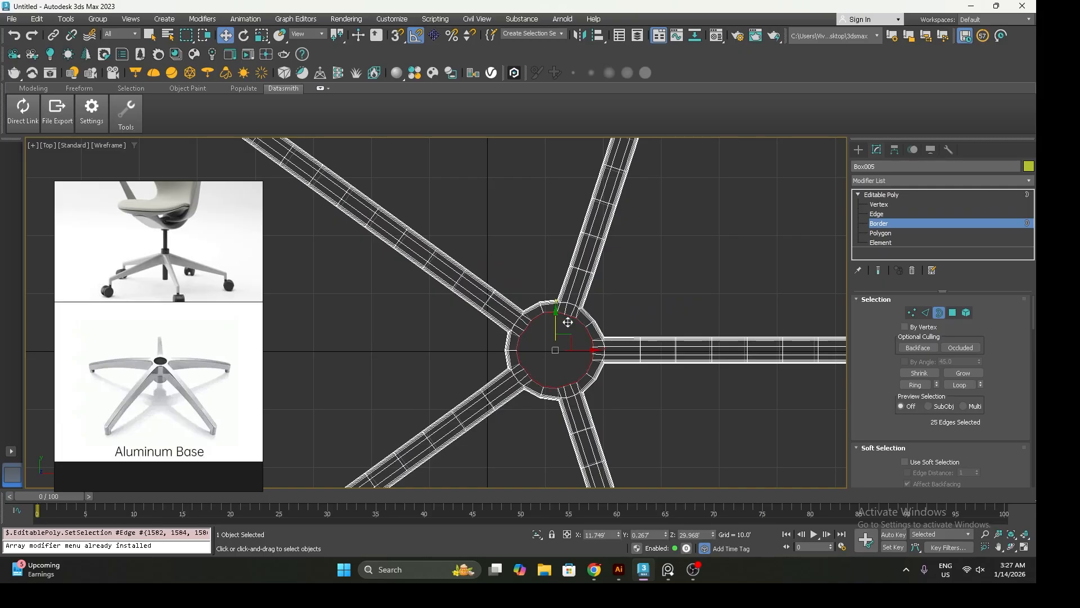
pyautogui.rightClick(560, 324)
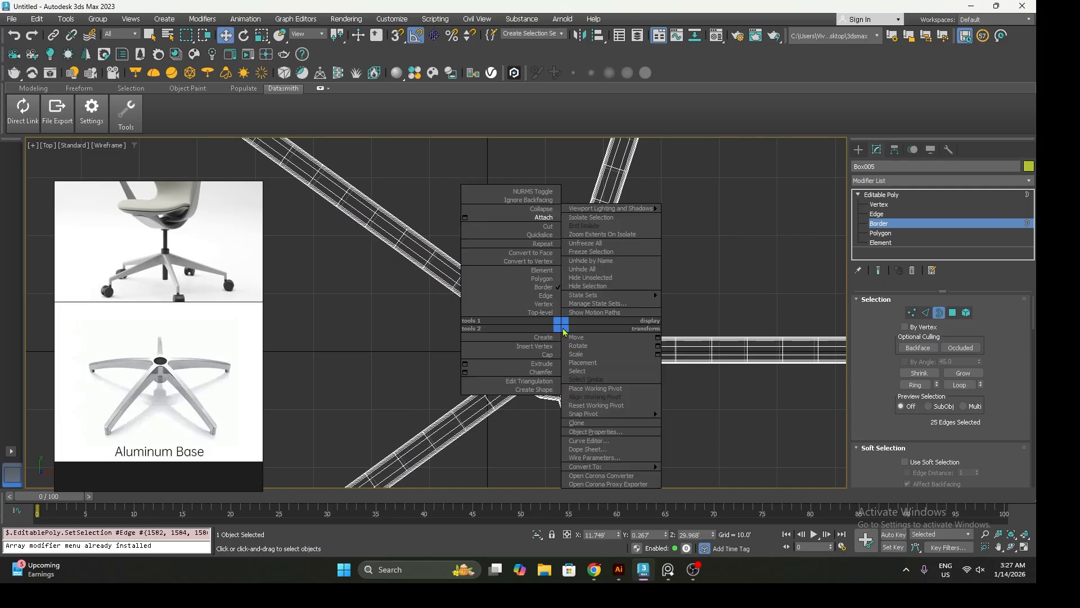
pyautogui.click(545, 355)
# Scale the hub's cap polygon inward as a smaller face and collapse it to a single centre vertex, ending sub-object editing
pyautogui.press('4')
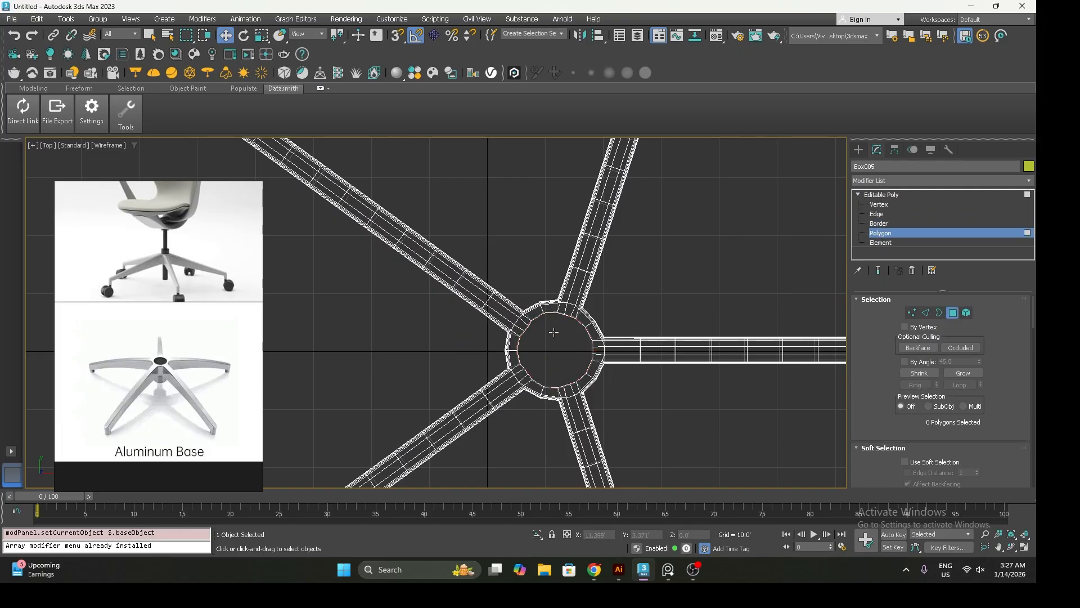
pyautogui.click(554, 339)
pyautogui.press('r')
pyautogui.moveTo(555, 341); pyautogui.dragTo(558, 372)
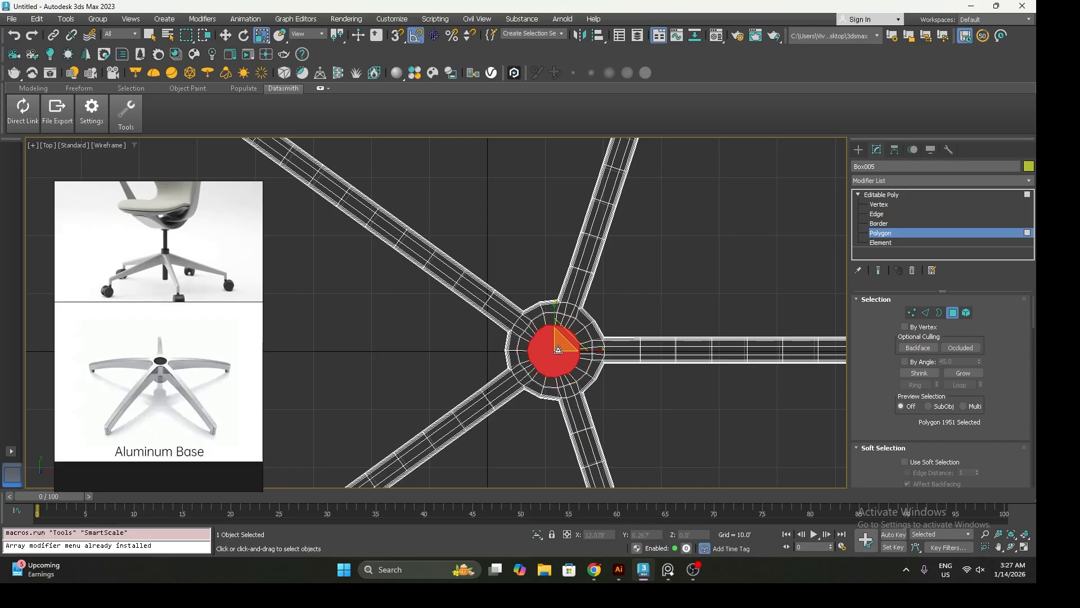
pyautogui.rightClick(558, 349)
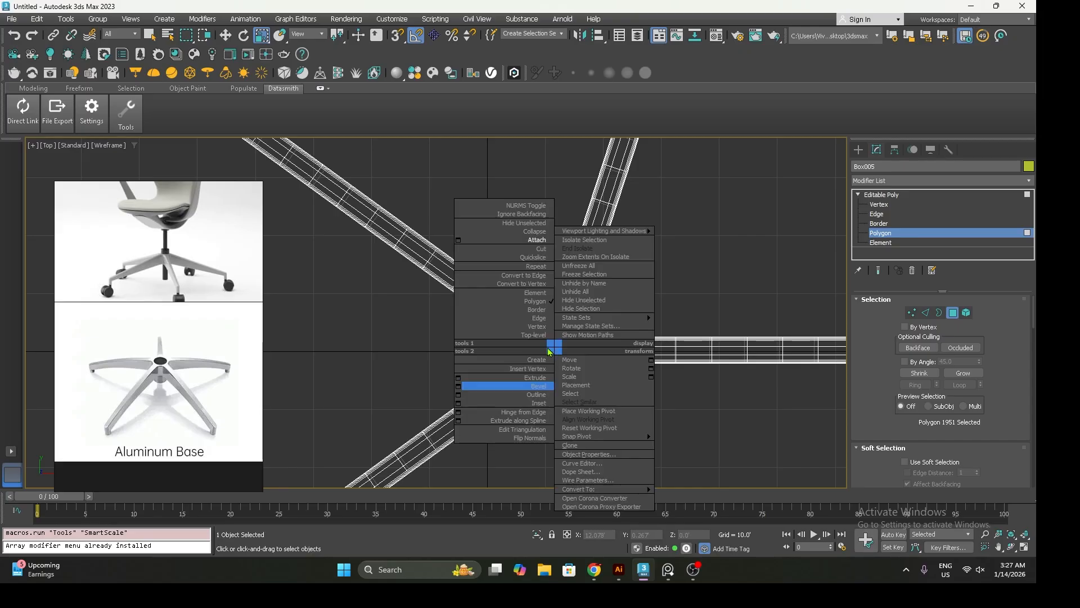
pyautogui.click(531, 233)
pyautogui.click(880, 205)
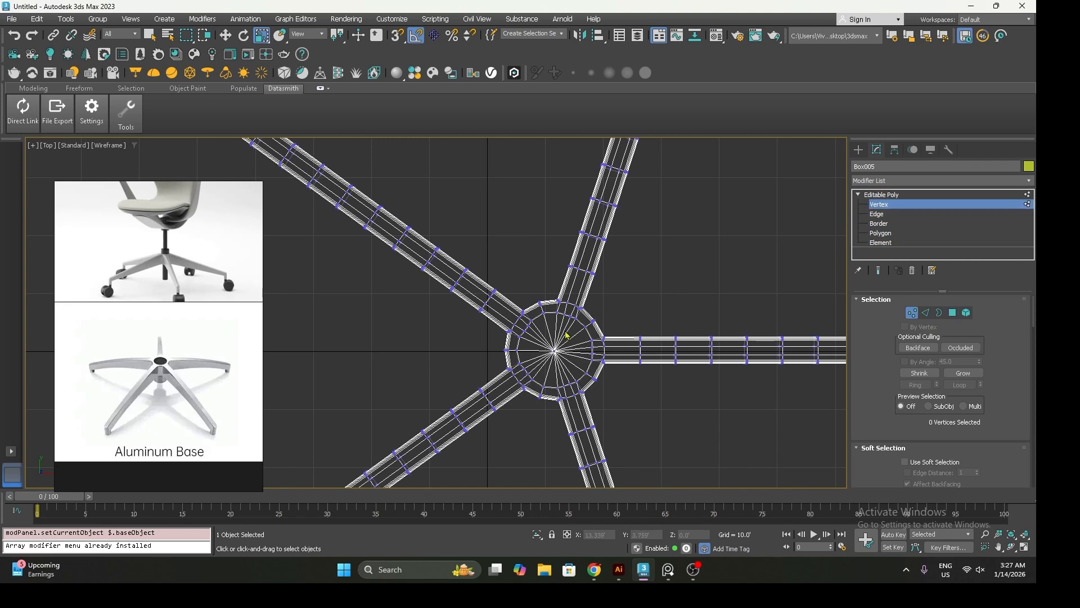
pyautogui.click(554, 349)
pyautogui.scroll(-5, 554, 350)
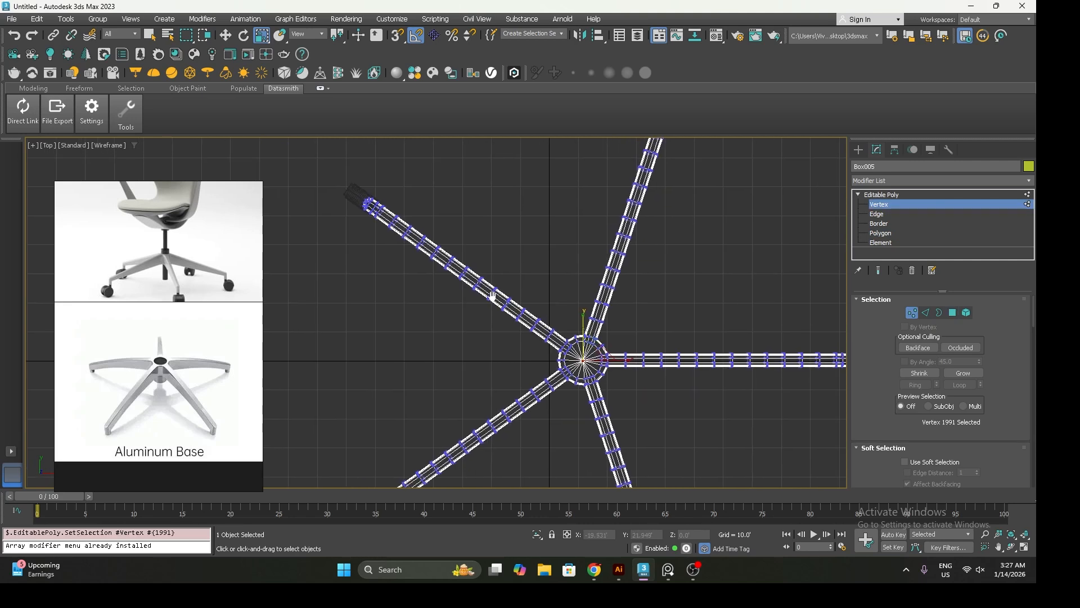
pyautogui.click(891, 203)
# Move only the wheel group's pivot to the hub's centre vertex using vertex snap, and end pivot editing
pyautogui.click(350, 187)
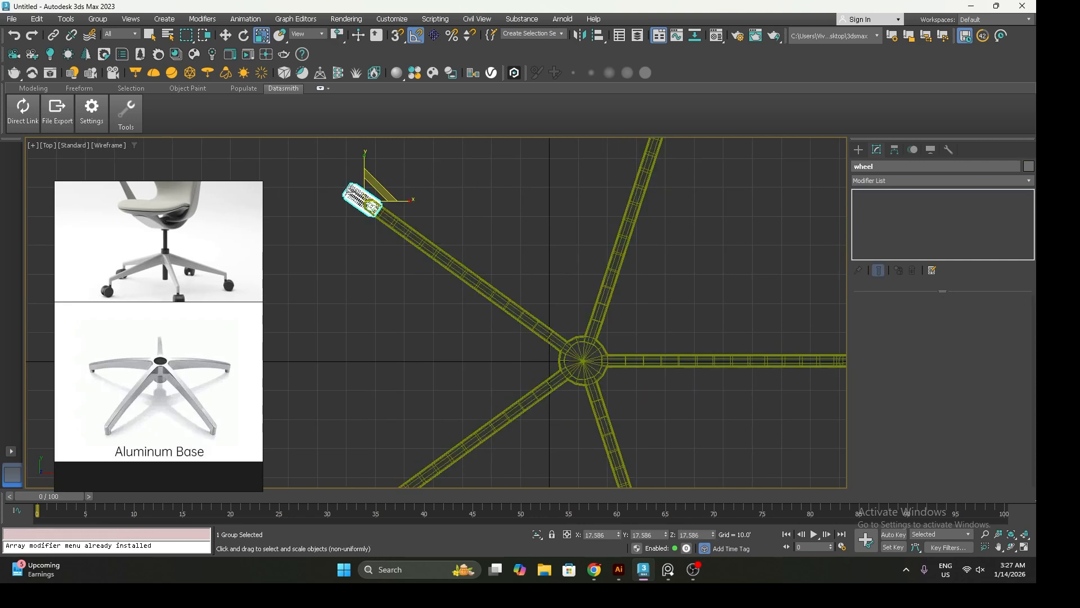
pyautogui.click(895, 150)
pyautogui.click(941, 228)
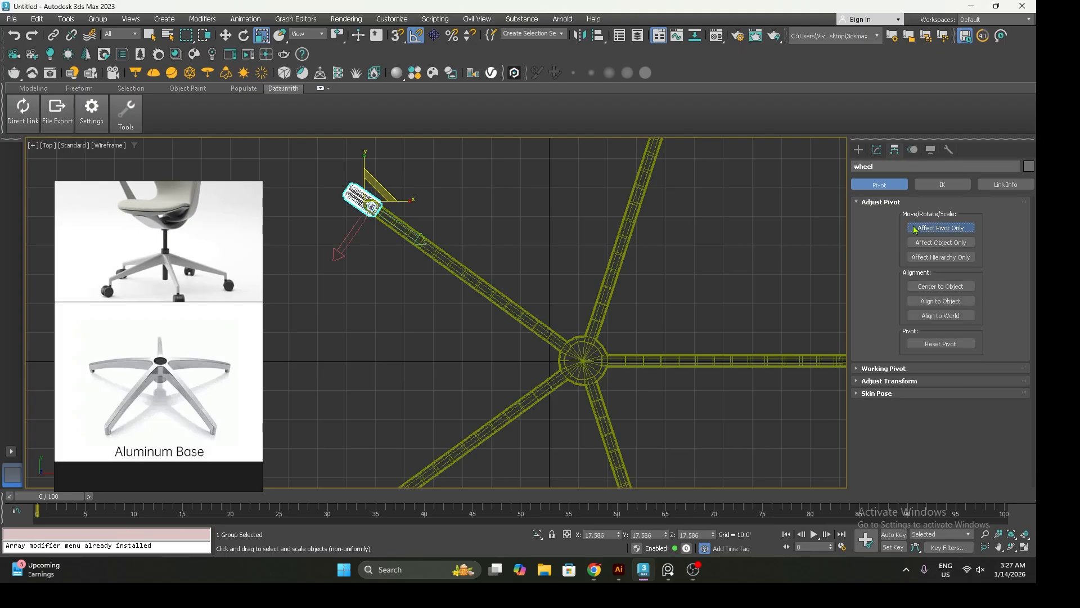
pyautogui.click(225, 35)
pyautogui.rightClick(397, 35)
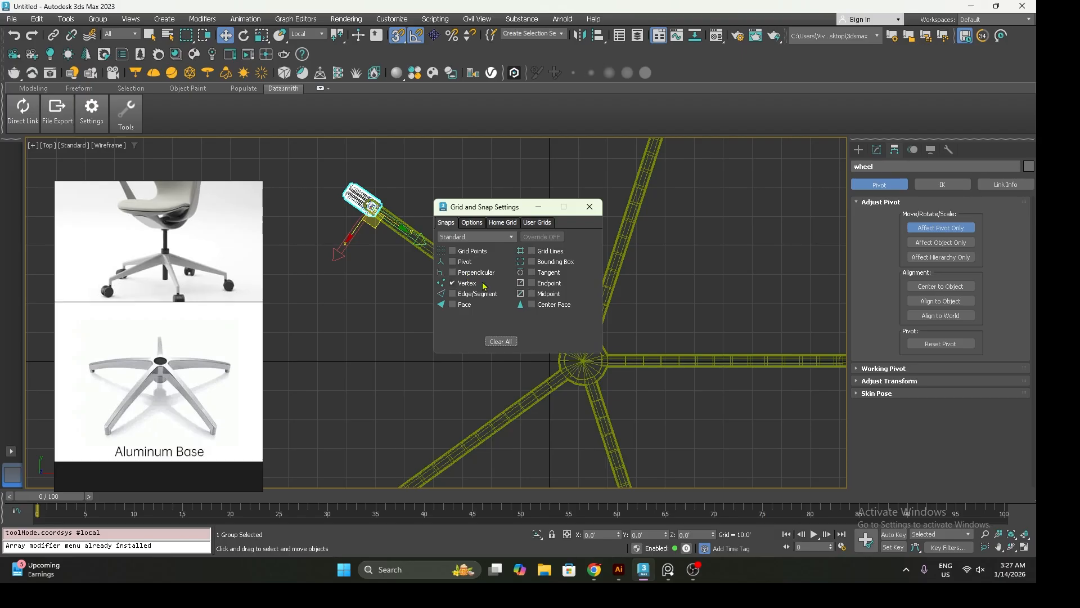
pyautogui.click(589, 206)
pyautogui.moveTo(372, 208); pyautogui.dragTo(583, 361)
pyautogui.click(910, 232)
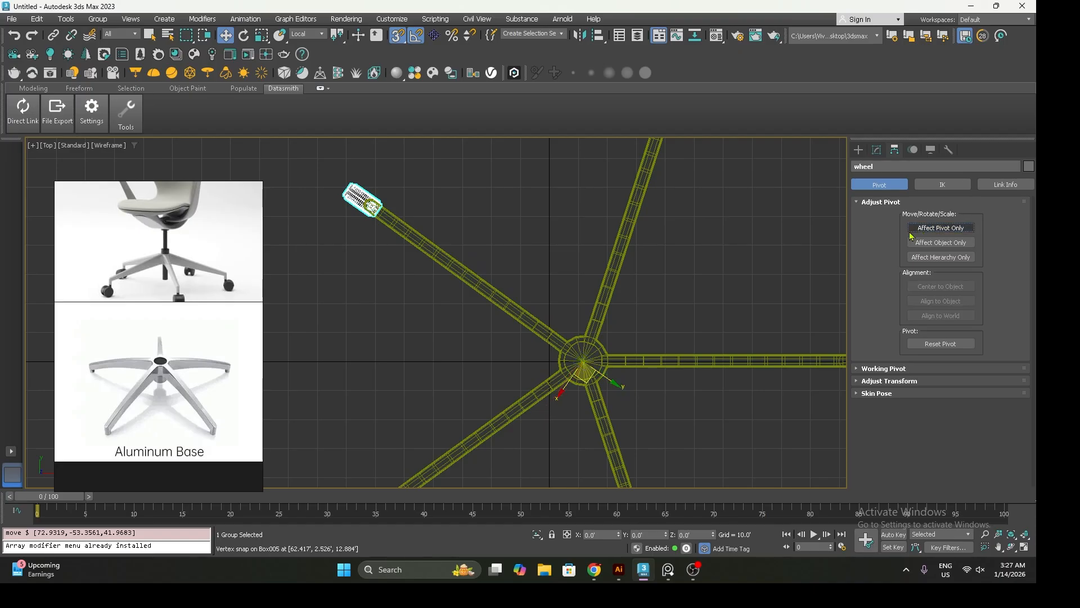
# Turn off the snaps and array the wheel group around the hub as 5 instances at 72-degree increments around Z
pyautogui.scroll(-2, 576, 251)
pyautogui.moveTo(576, 251); pyautogui.dragTo(543, 242, button='middle')
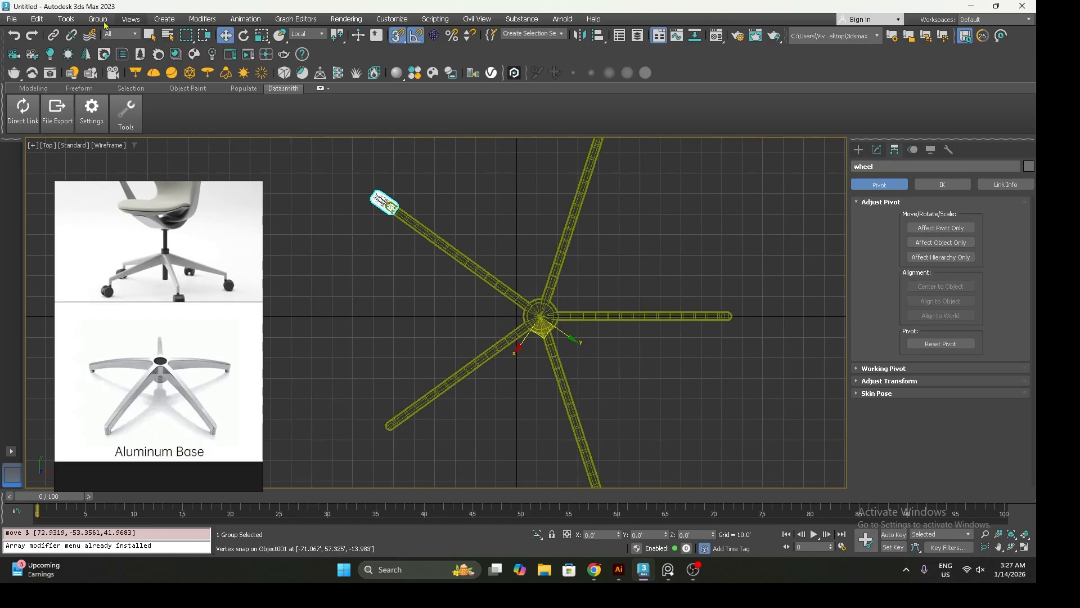
pyautogui.click(397, 35)
pyautogui.click(415, 36)
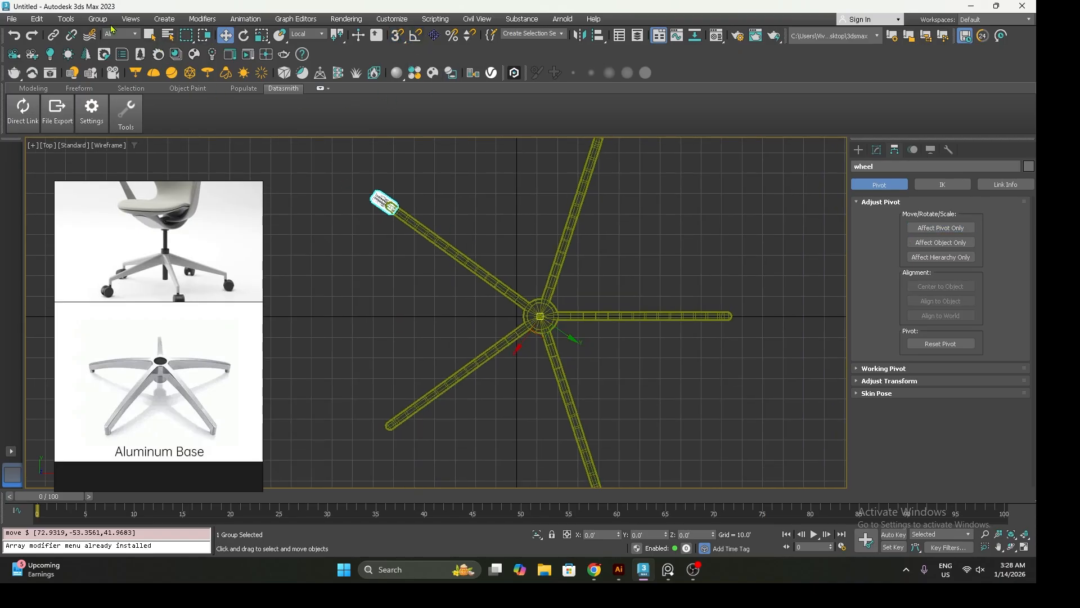
pyautogui.click(66, 18)
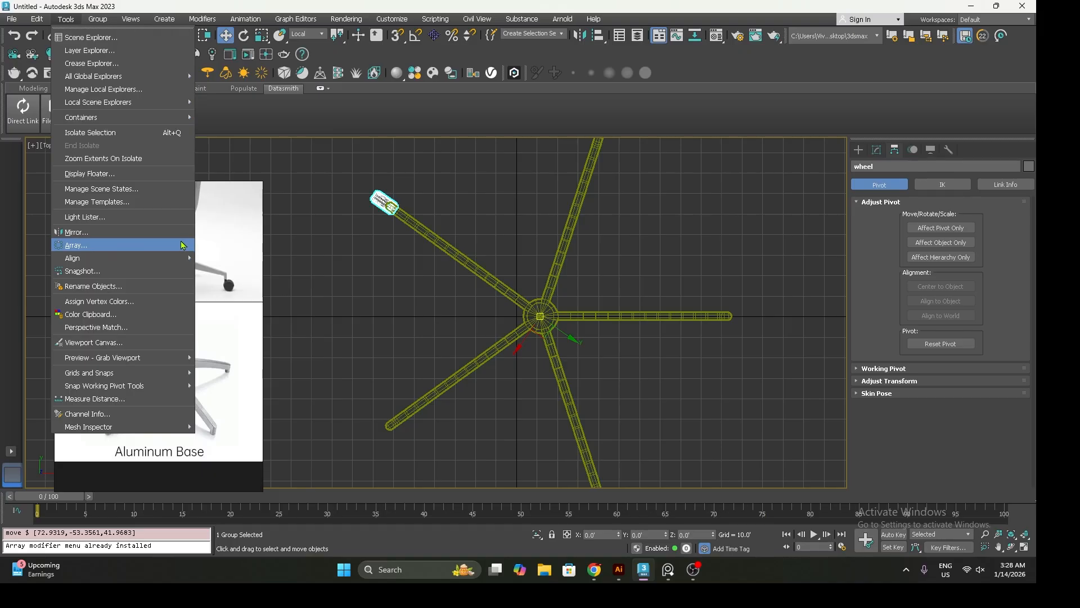
pyautogui.click(182, 246)
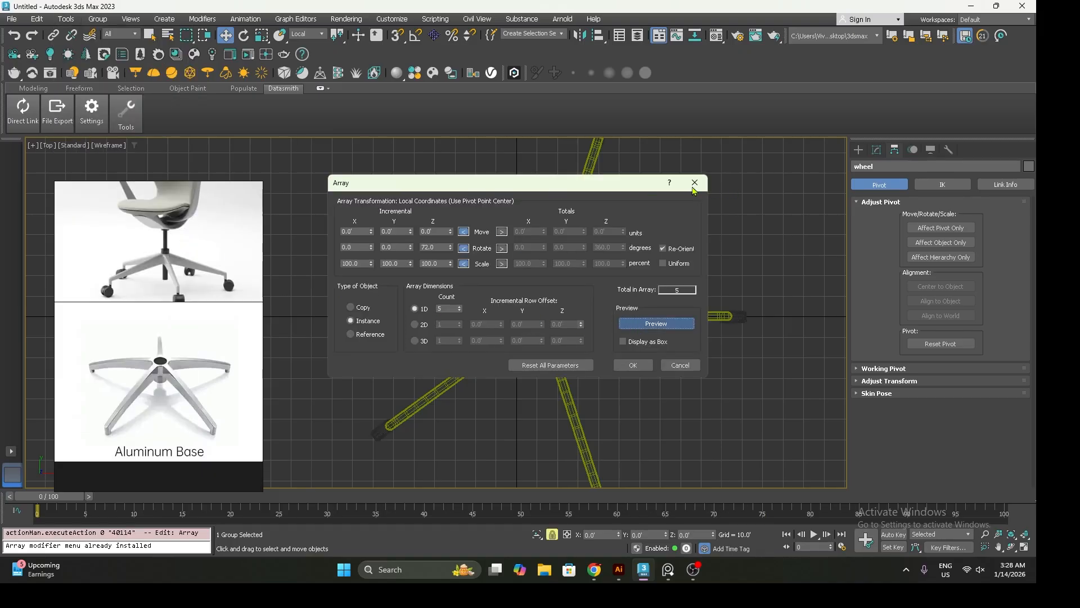
pyautogui.moveTo(464, 185); pyautogui.dragTo(726, 184)
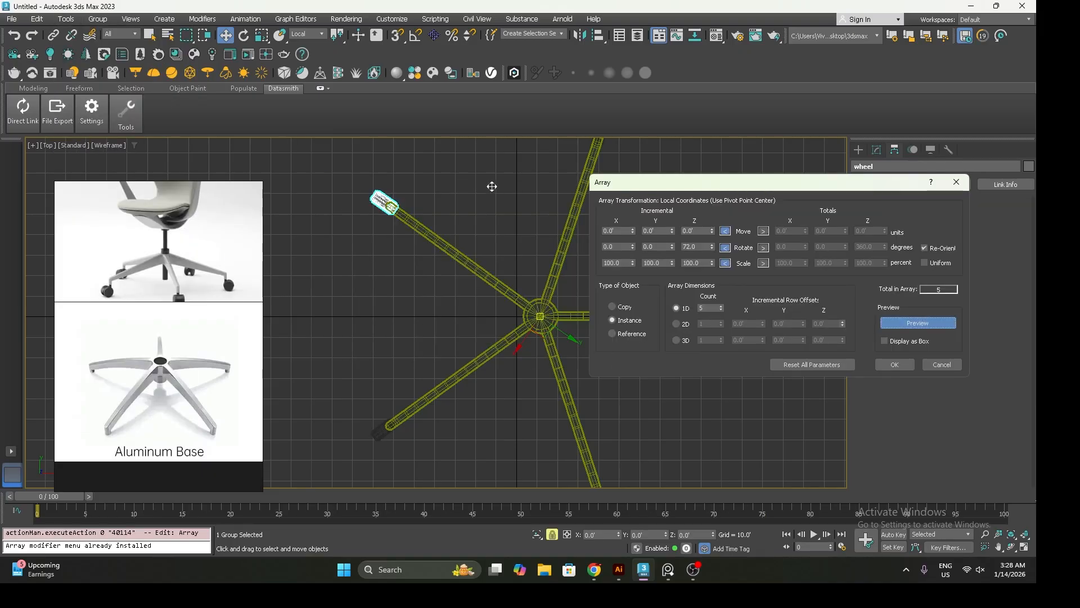
pyautogui.click(886, 364)
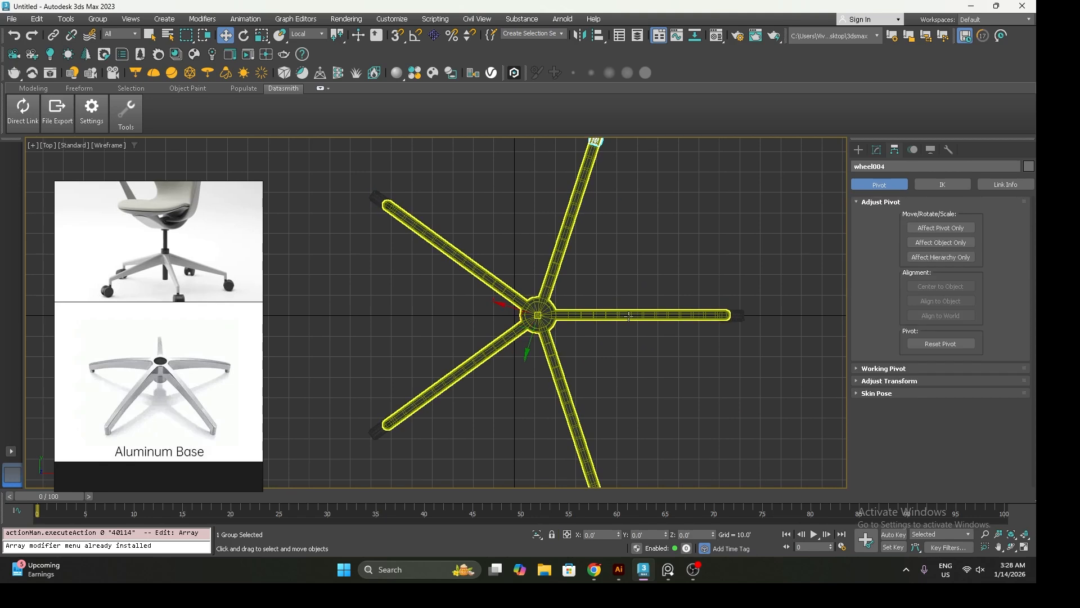
# Recolour the five-star base with the light grey sampled from the aluminium base in the reference image, and deselect it
pyautogui.press('p')
pyautogui.moveTo(667, 320)
pyautogui.mouseDown(button='middle')
pyautogui.moveTo(622, 288)
pyautogui.moveTo(647, 303)
pyautogui.moveTo(584, 303)
pyautogui.moveTo(598, 306)
pyautogui.mouseUp(button='middle')
pyautogui.scroll(-3, 631, 301)
pyautogui.click(598, 304)
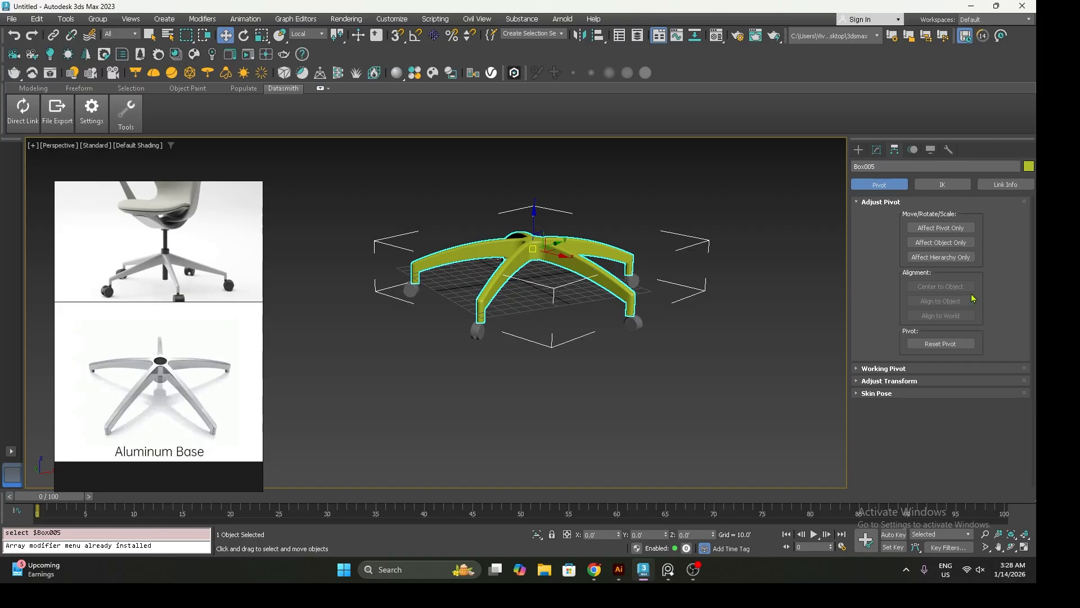
pyautogui.click(1029, 167)
pyautogui.click(724, 209)
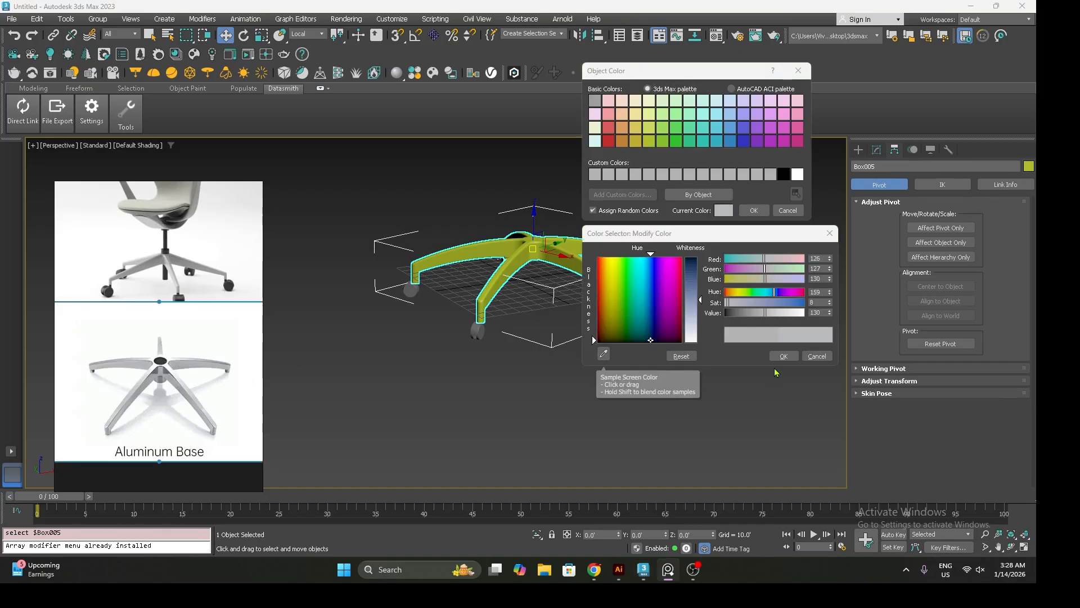
pyautogui.click(783, 356)
pyautogui.click(754, 210)
pyautogui.click(591, 285)
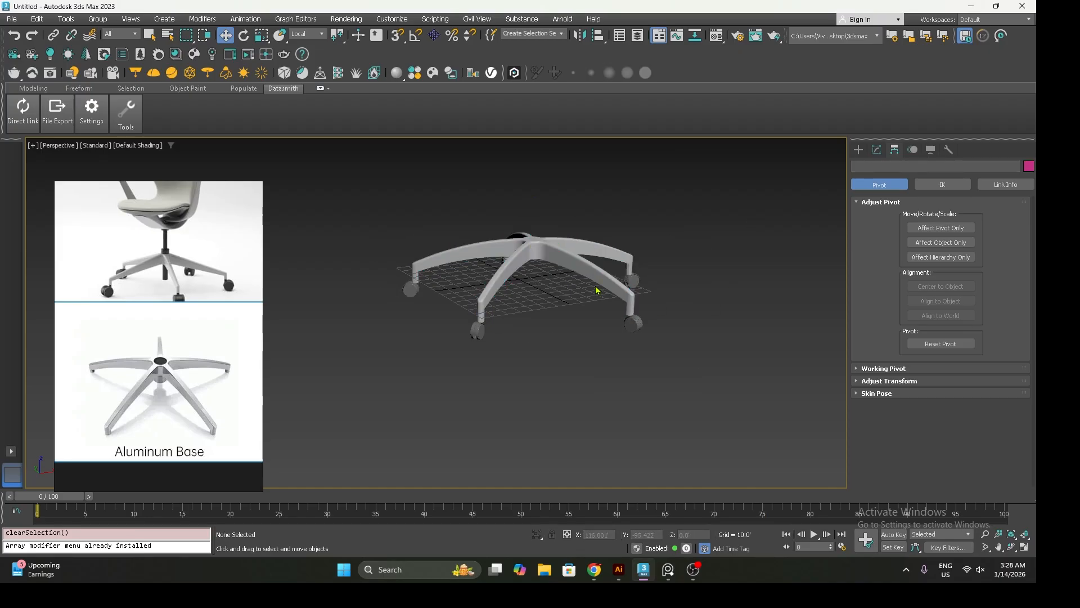
# Select the base together with all five wheel groups and group them as chair_base
pyautogui.moveTo(764, 457); pyautogui.dragTo(761, 452)
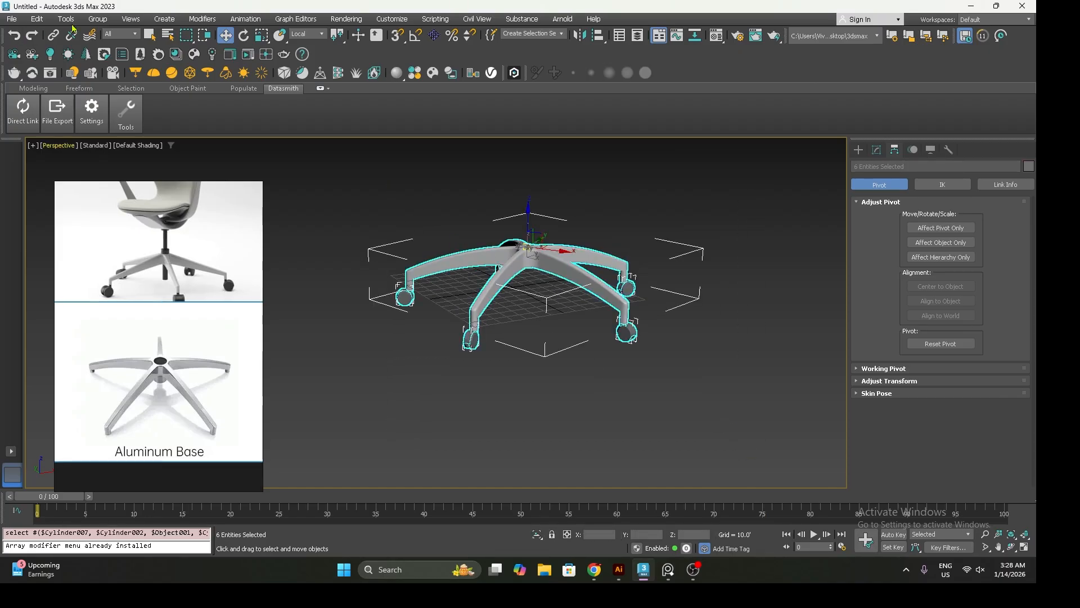
pyautogui.click(98, 18)
pyautogui.click(110, 38)
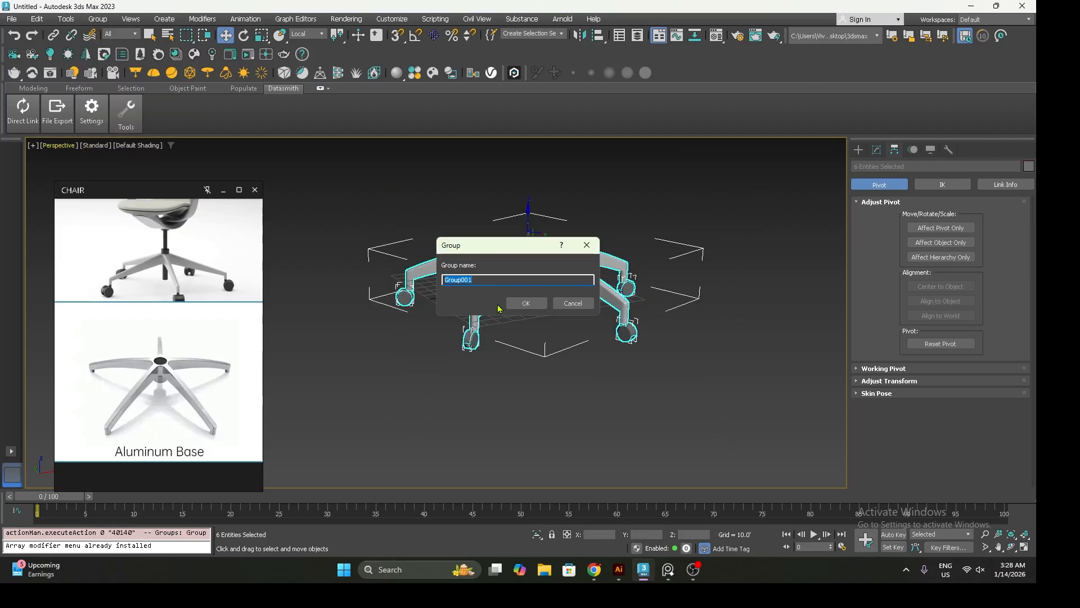
pyautogui.write('chair_base')
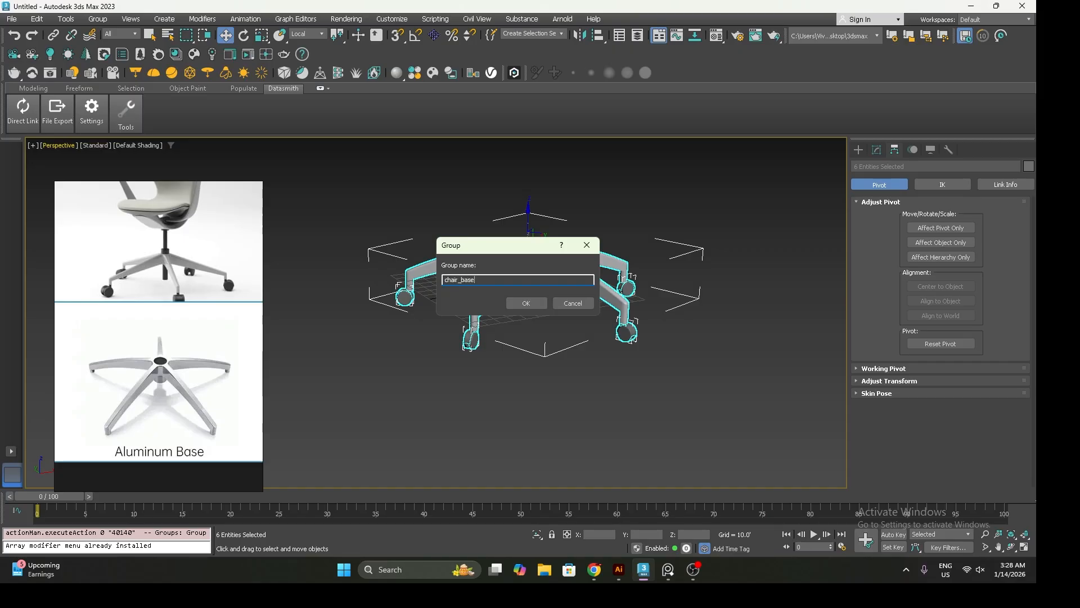
pyautogui.press('Return')
# Raise the chair_base group about 20.58' along Z in the front view so its wheels rest on the ground line
pyautogui.moveTo(528, 321); pyautogui.dragTo(472, 309, button='middle')
pyautogui.press('f')
pyautogui.scroll(-3, 470, 304)
pyautogui.moveTo(516, 280); pyautogui.dragTo(518, 237)
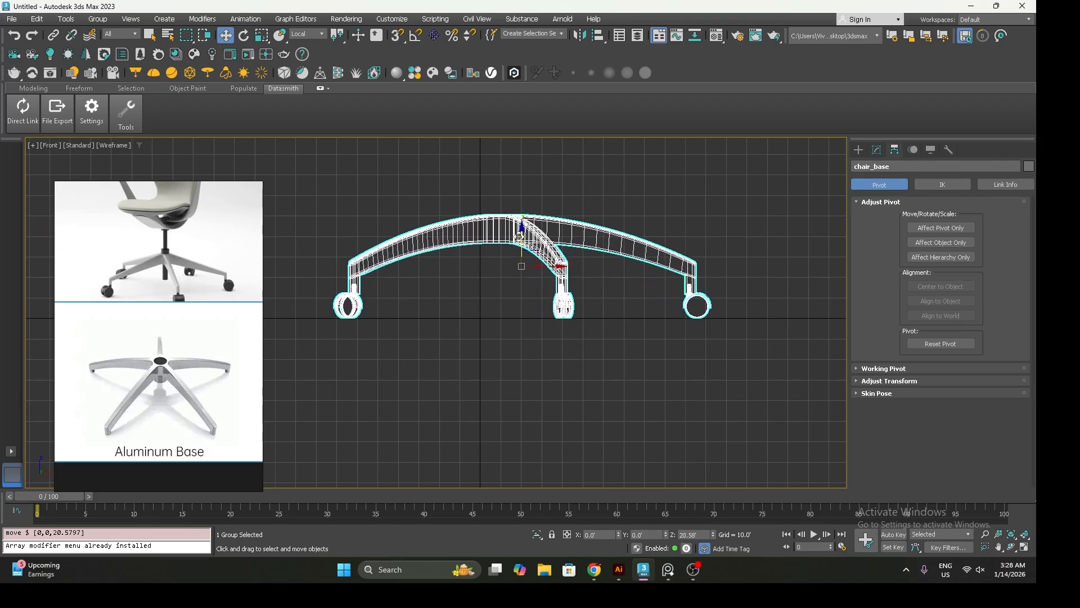
# Centre only the pivot of the chair_base group to the object and end pivot editing
pyautogui.press('p')
pyautogui.keyDown('alt'); pyautogui.moveTo(525, 285); pyautogui.dragTo(495, 385, button='middle'); pyautogui.keyUp('alt')
pyautogui.click(876, 150)
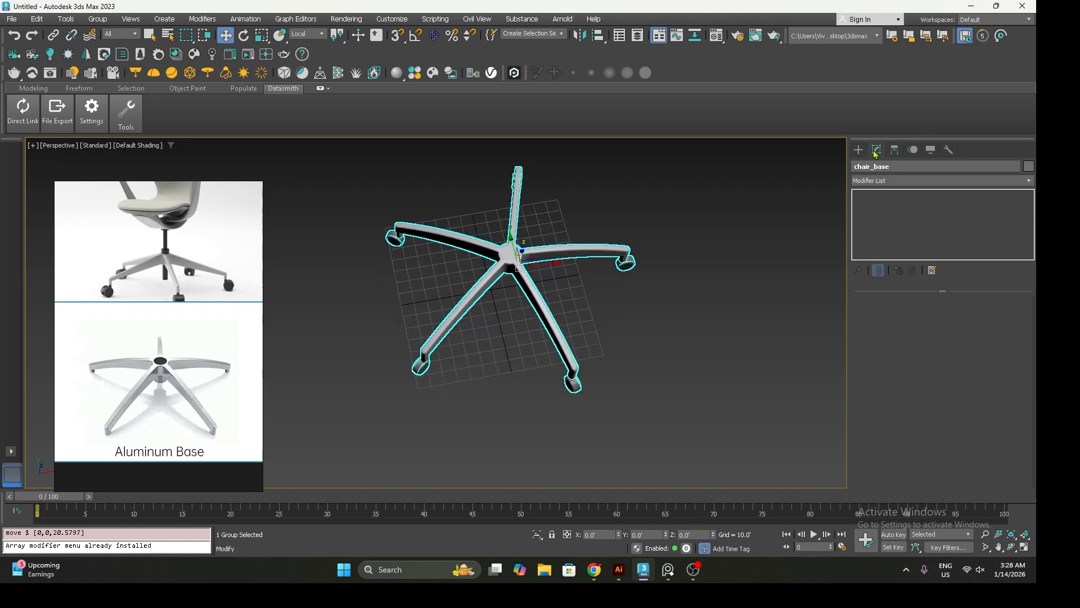
pyautogui.click(894, 149)
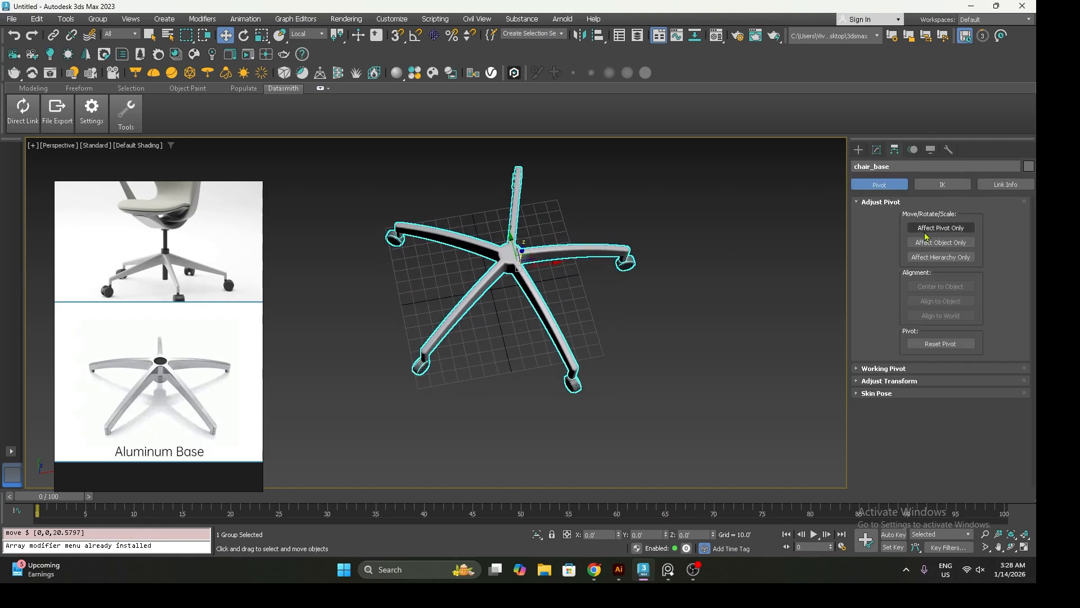
pyautogui.click(931, 229)
pyautogui.click(935, 287)
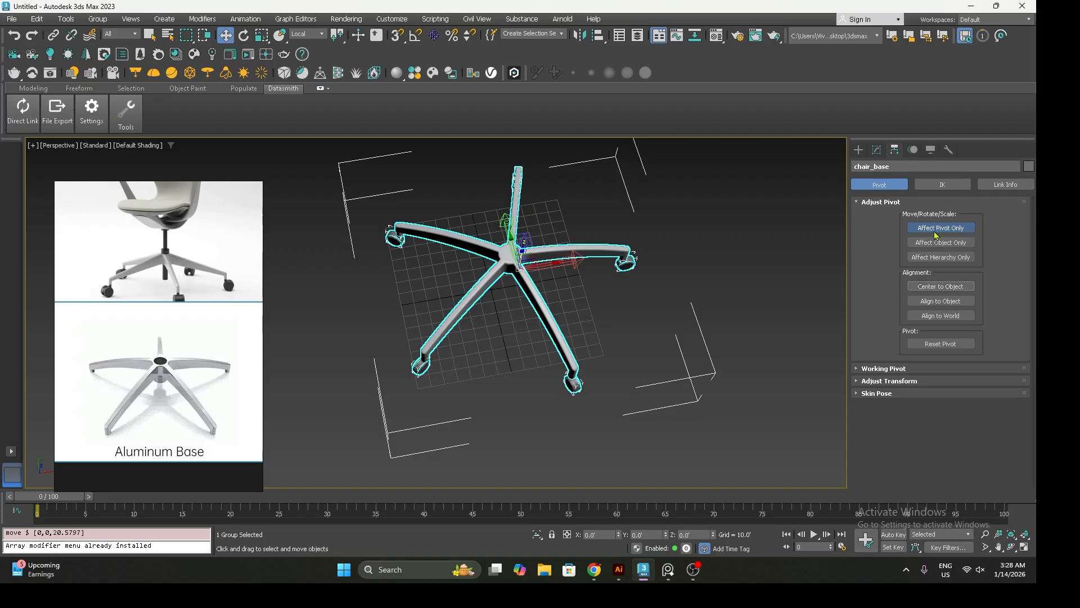
pyautogui.press('t')
pyautogui.click(935, 228)
# Shift the chair_base group about -2.19' along X in the top view to line its hub up with the world origin
pyautogui.moveTo(572, 268); pyautogui.dragTo(526, 269, button='middle')
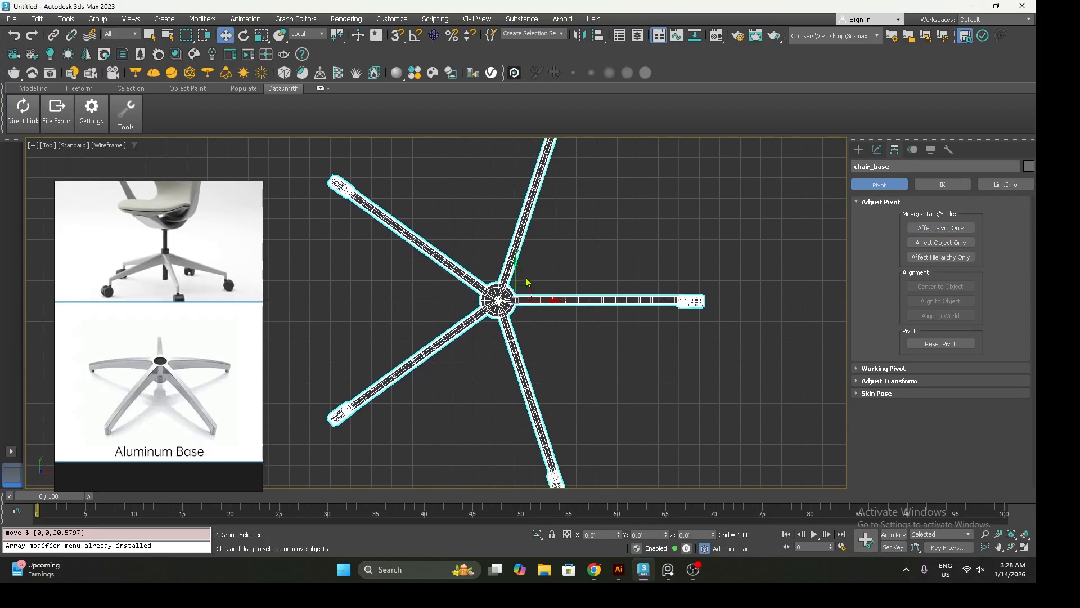
pyautogui.scroll(-3, 527, 279)
pyautogui.rightClick(225, 35)
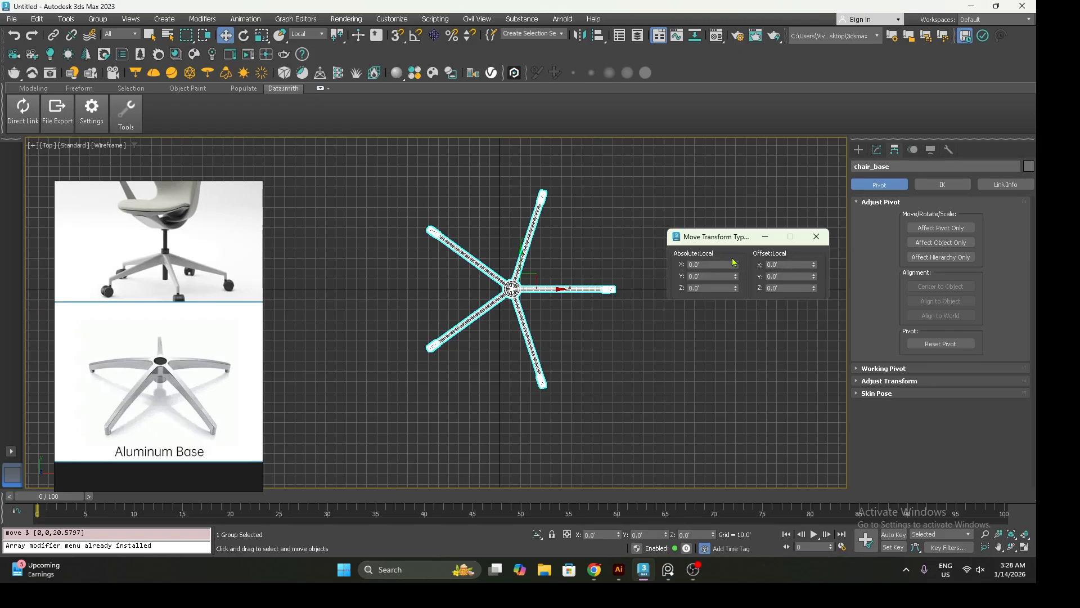
pyautogui.moveTo(505, 250); pyautogui.dragTo(469, 261, button='middle')
pyautogui.press('p')
pyautogui.moveTo(513, 301)
pyautogui.keyDown('alt'); pyautogui.mouseDown(button='middle')
pyautogui.moveTo(490, 308)
pyautogui.moveTo(460, 257)
pyautogui.moveTo(481, 299)
pyautogui.mouseUp(button='middle'); pyautogui.keyUp('alt')
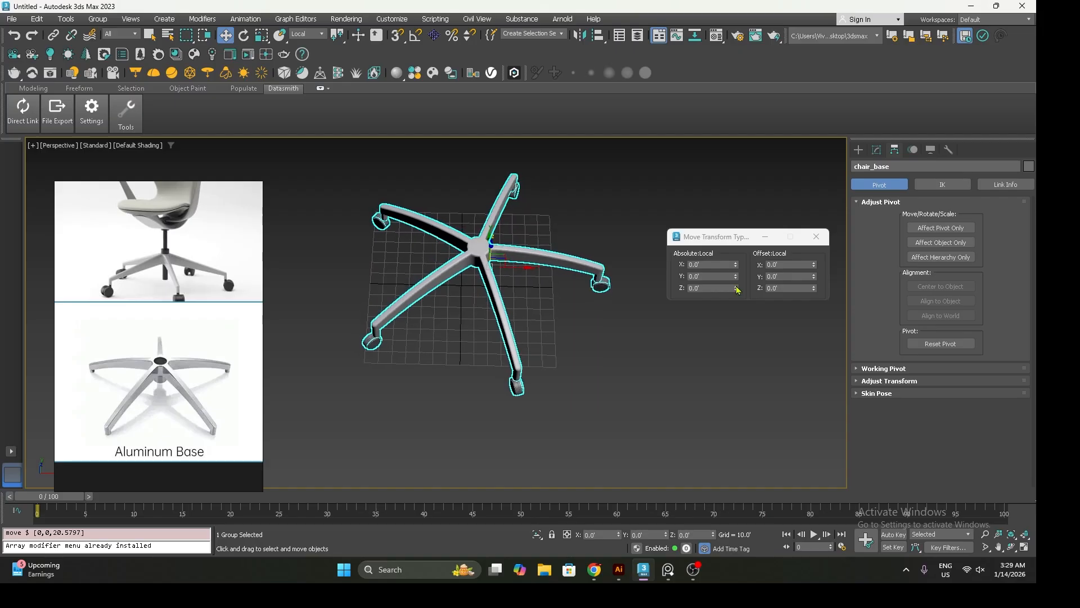
pyautogui.moveTo(735, 267)
pyautogui.mouseDown()
pyautogui.moveTo(735, 252)
pyautogui.moveTo(735, 276)
pyautogui.mouseUp()
pyautogui.press('t')
pyautogui.scroll(5, 445, 295)
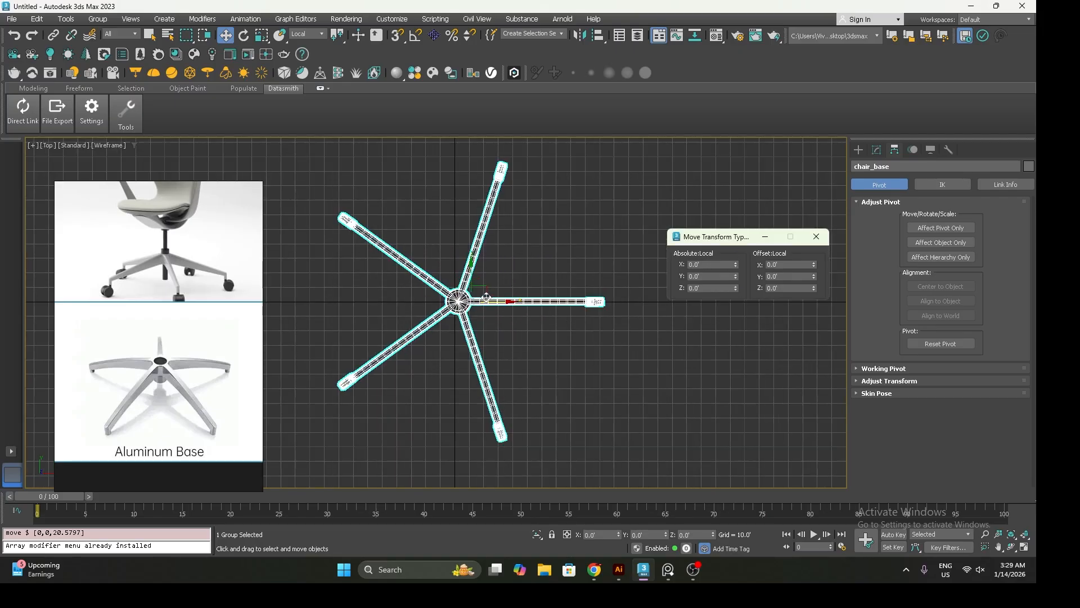
pyautogui.moveTo(467, 308); pyautogui.dragTo(459, 307)
pyautogui.click(816, 236)
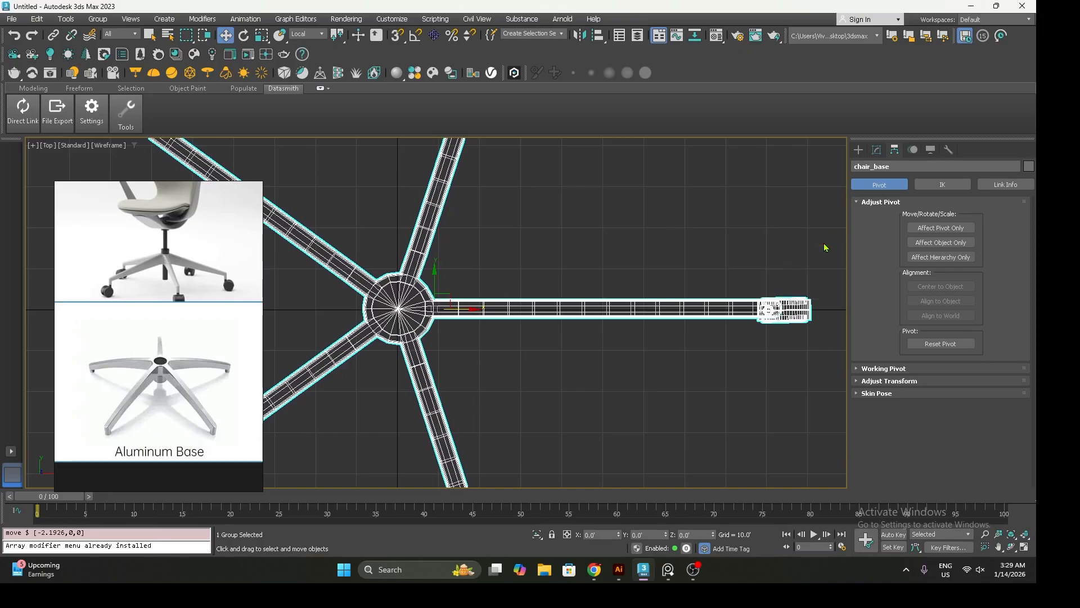
# Deselect the chair base and examine it in perspective against the reference chair's column and seat
pyautogui.press('p')
pyautogui.keyDown('alt'); pyautogui.moveTo(578, 353); pyautogui.dragTo(530, 363, button='middle'); pyautogui.keyUp('alt')
pyautogui.click(526, 340)
pyautogui.moveTo(146, 270); pyautogui.dragTo(147, 310, button='middle')
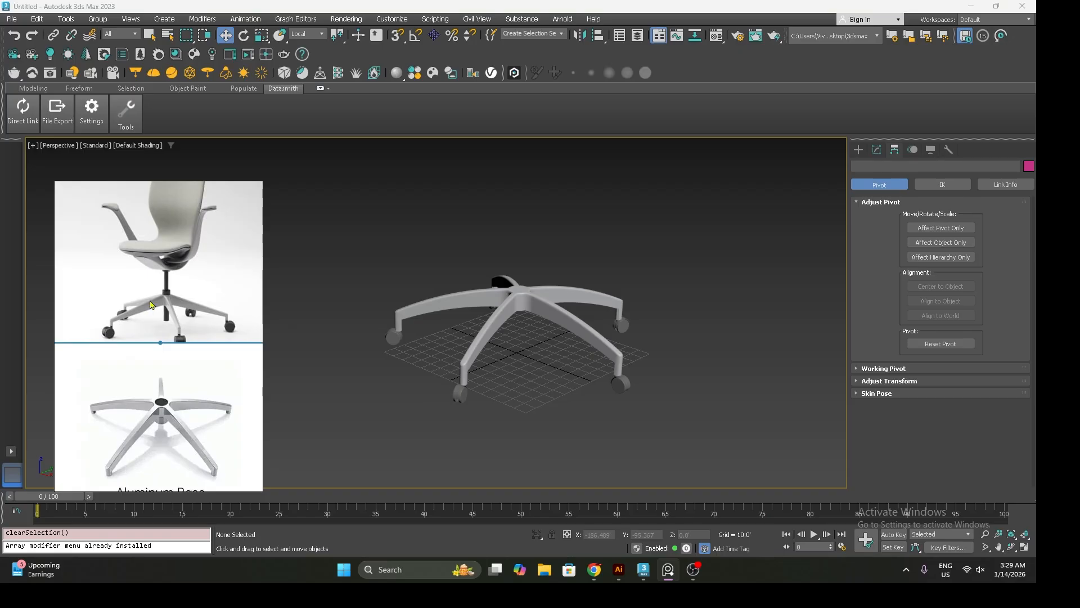